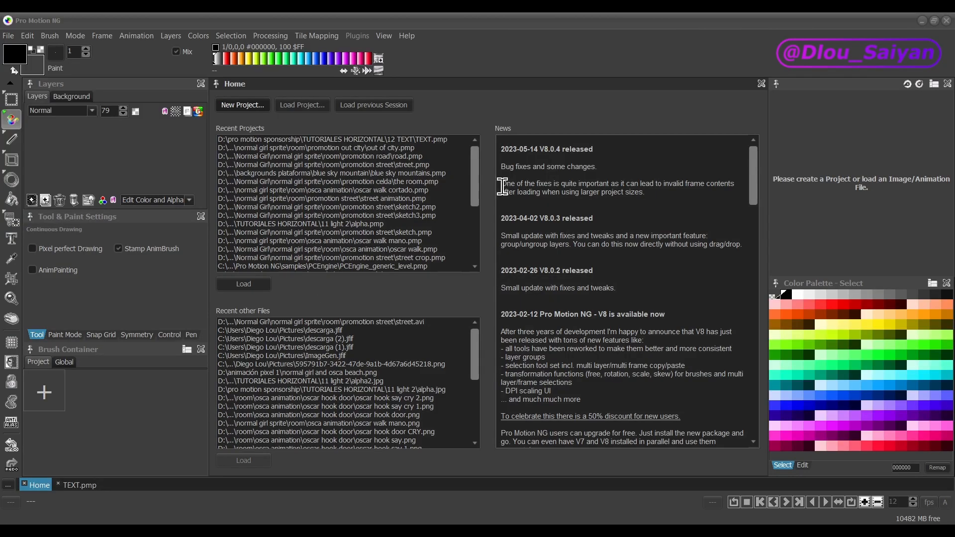
Step: Start a new project of type Bitmap Font and name it "bitmap font"
click(6, 37)
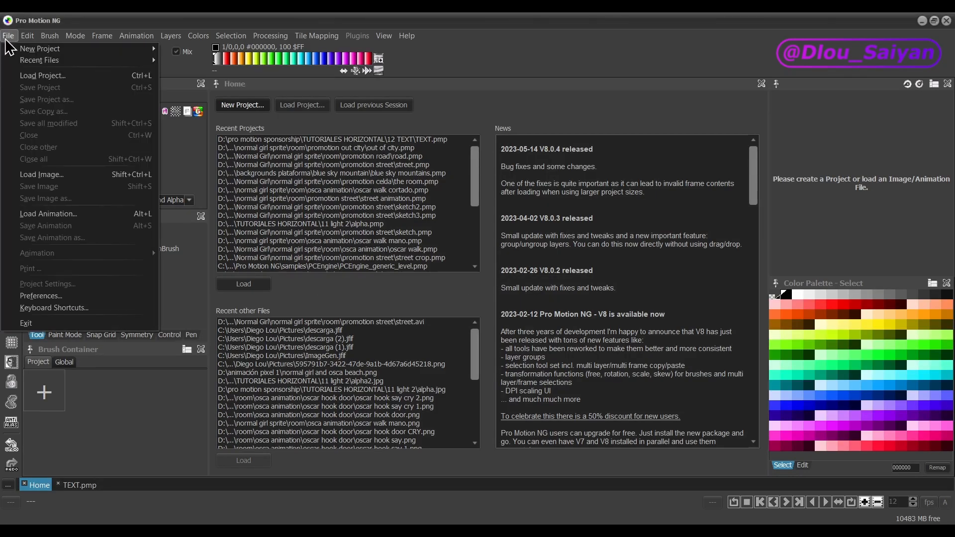
mouse_move(66, 49)
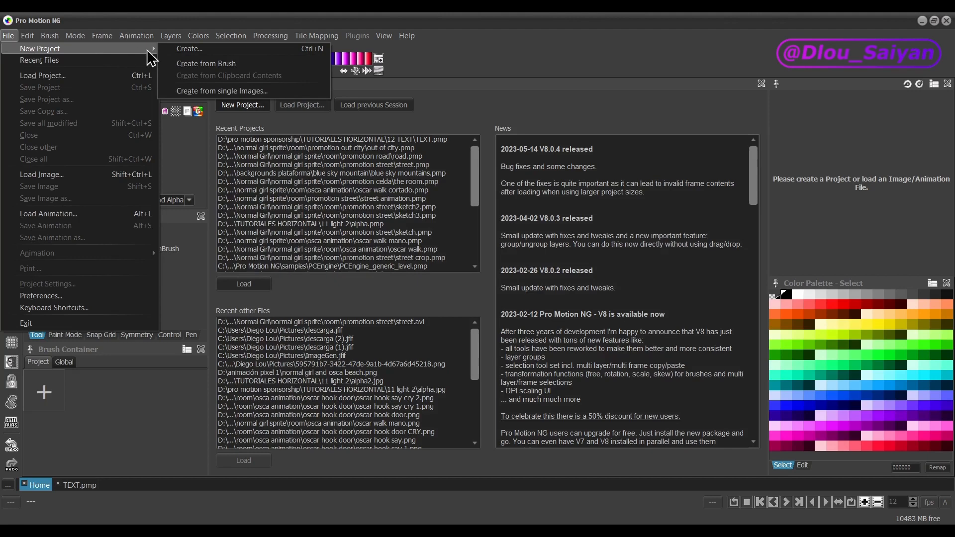
click(187, 50)
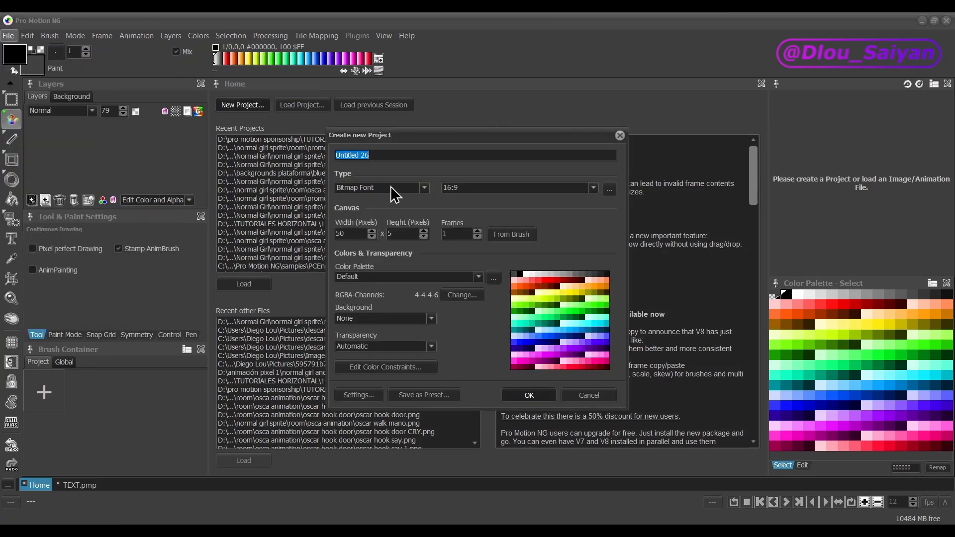
click(391, 187)
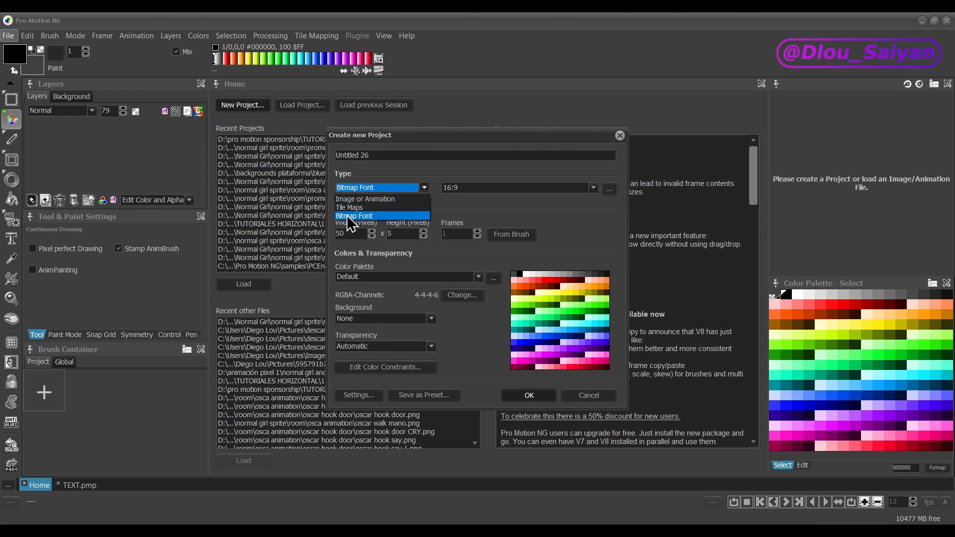
click(376, 216)
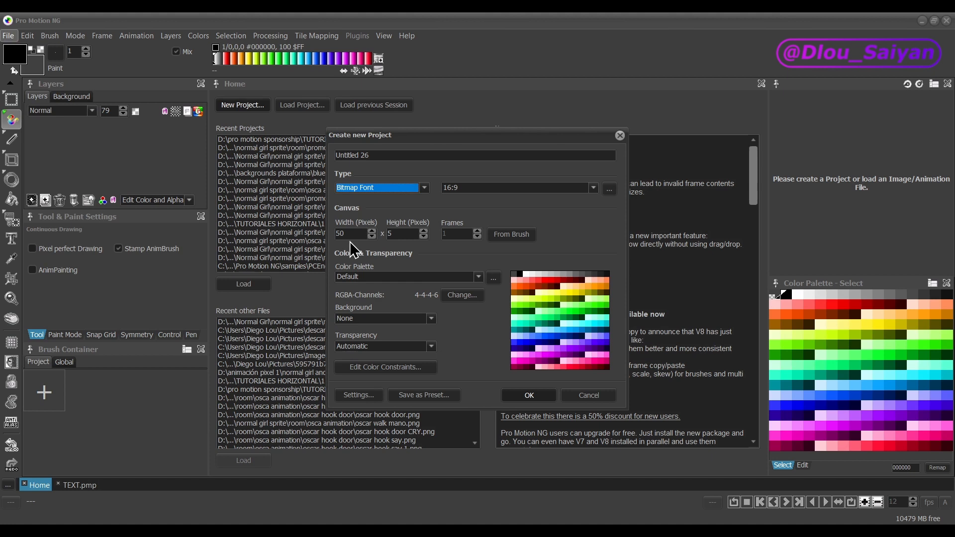
drag(376, 152, 285, 159)
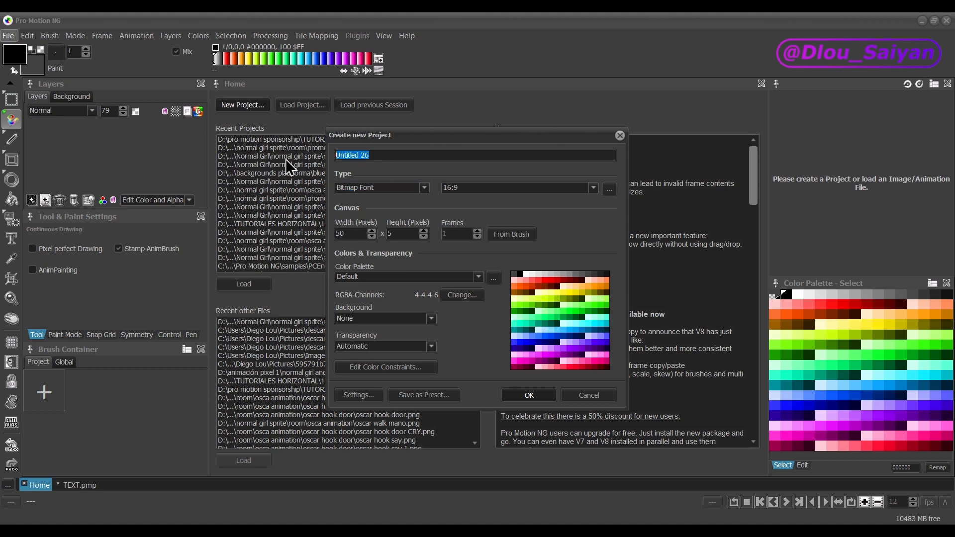
text(bit)
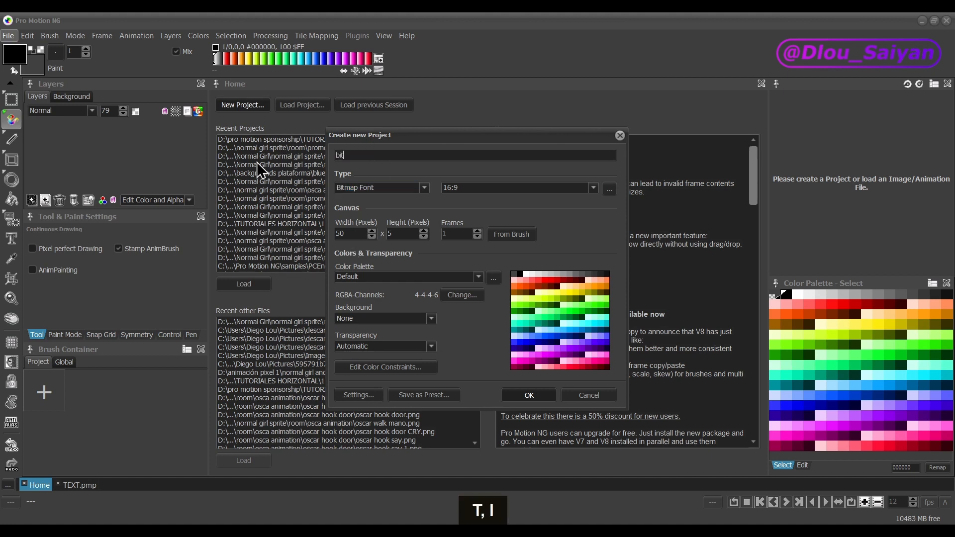
text(map font)
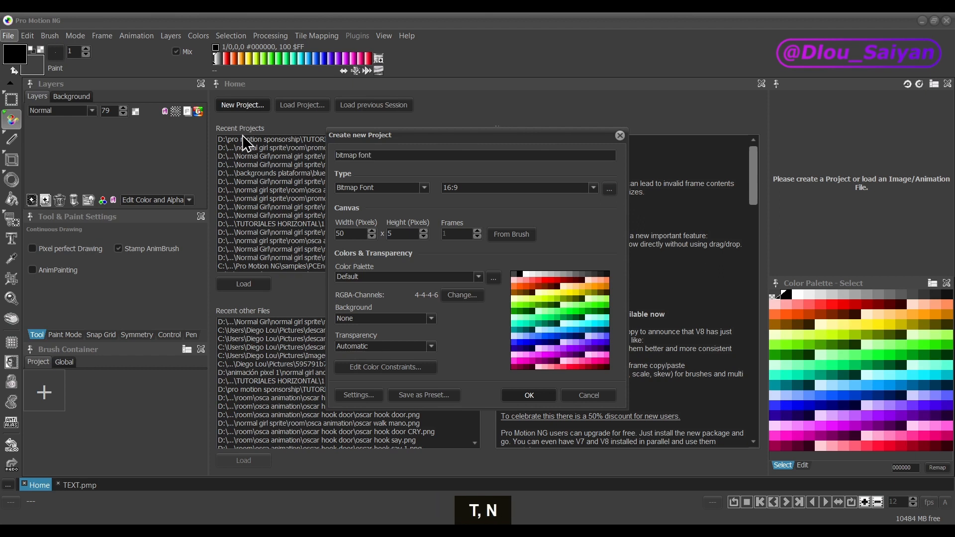
Step: Set the canvas to 100 pixels wide and 20 pixels high and create the project
click(344, 234)
key(BackSpace)
key(BackSpace)
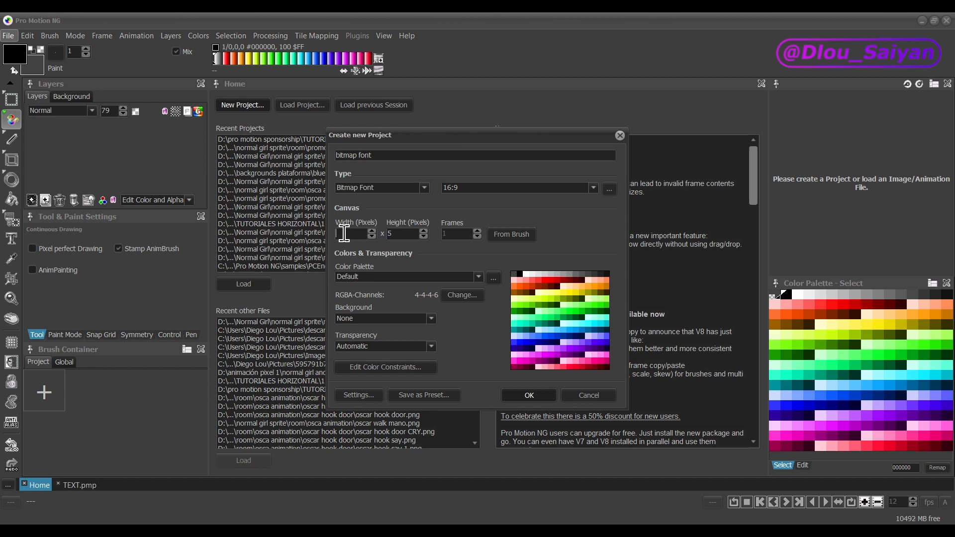
text(100)
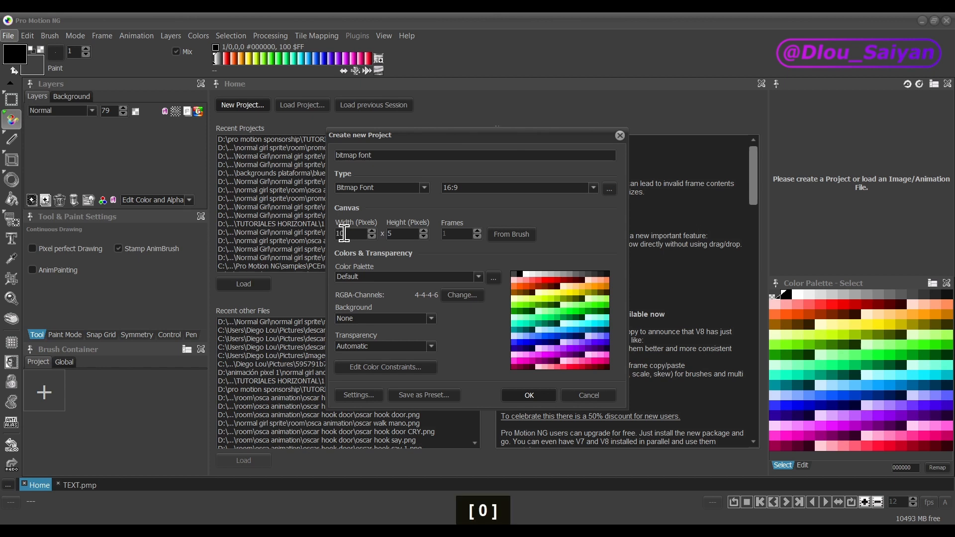
click(409, 231)
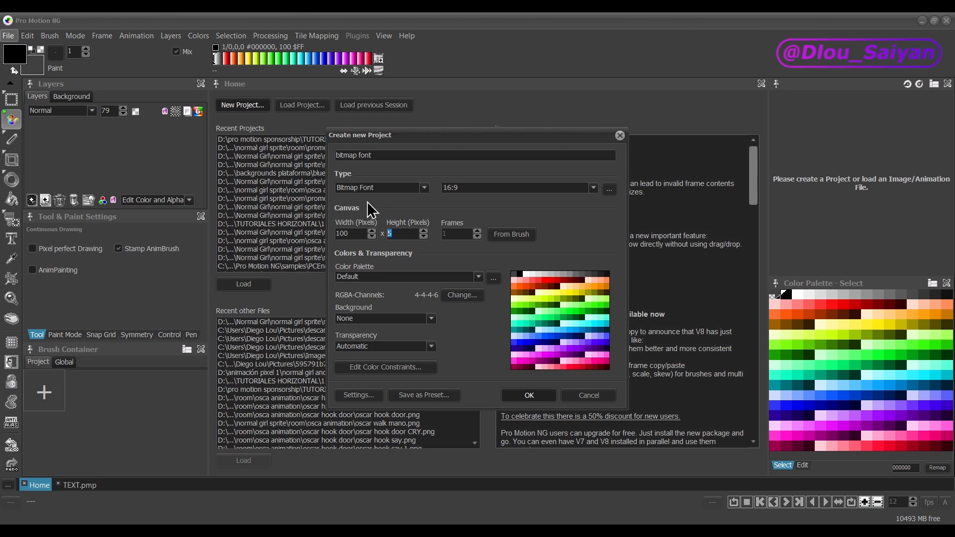
text(20)
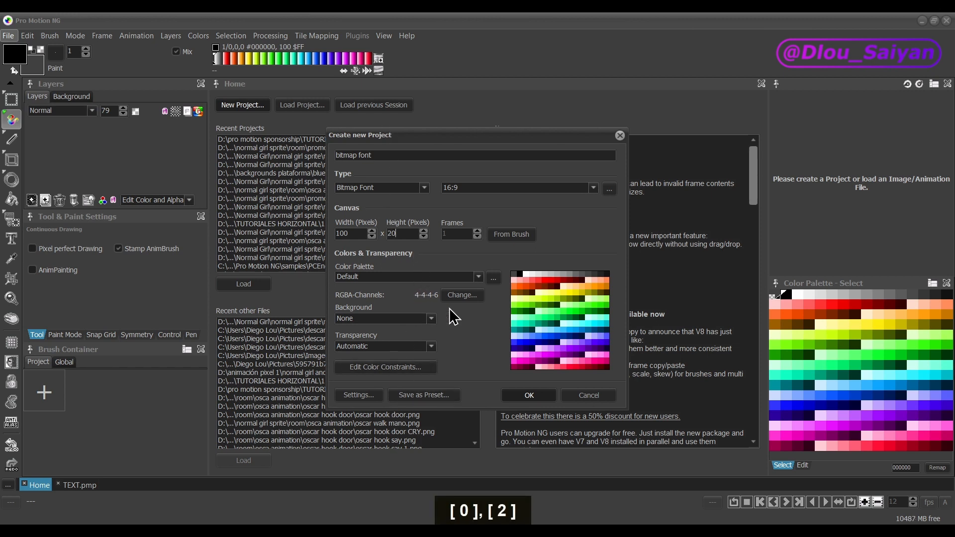
click(527, 395)
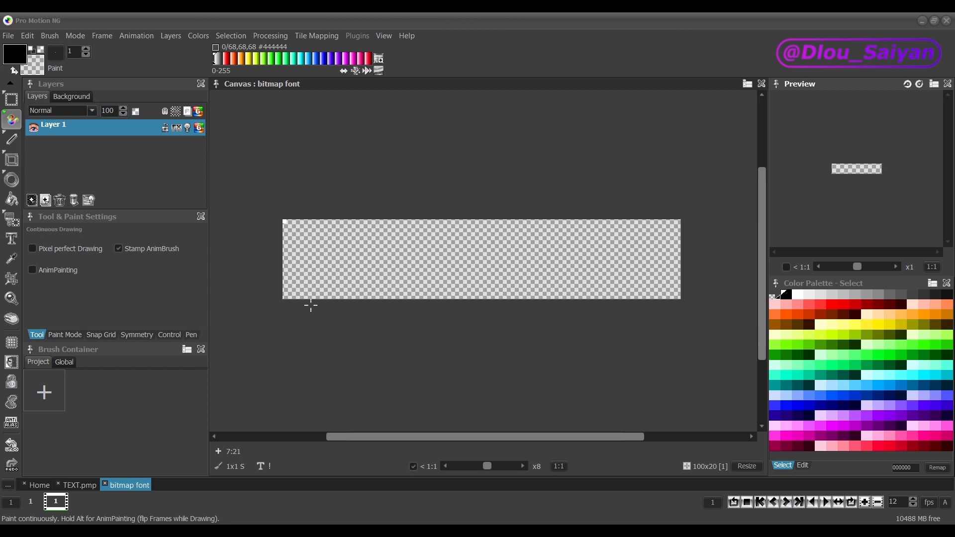
Step: Open the text creation dialog and examine its choice of bitmap fonts
click(12, 241)
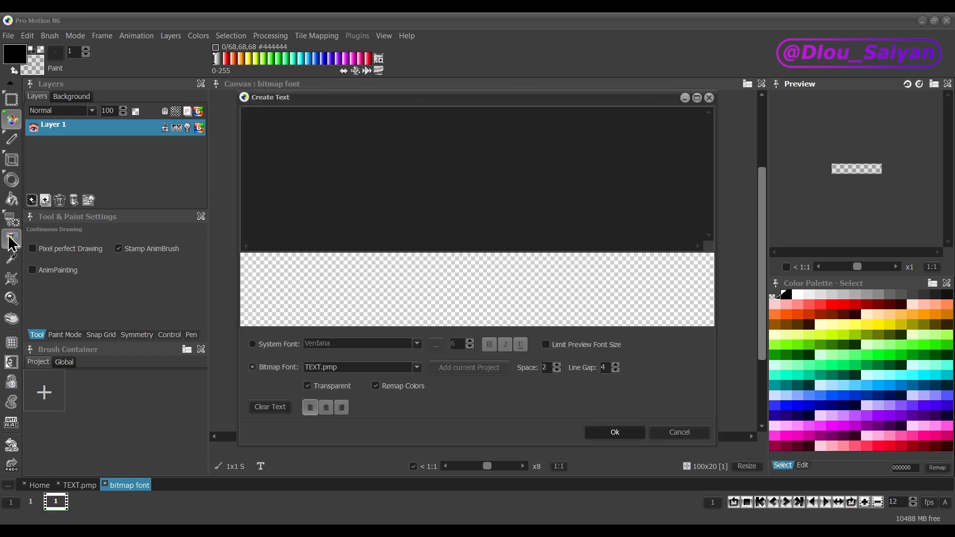
click(372, 370)
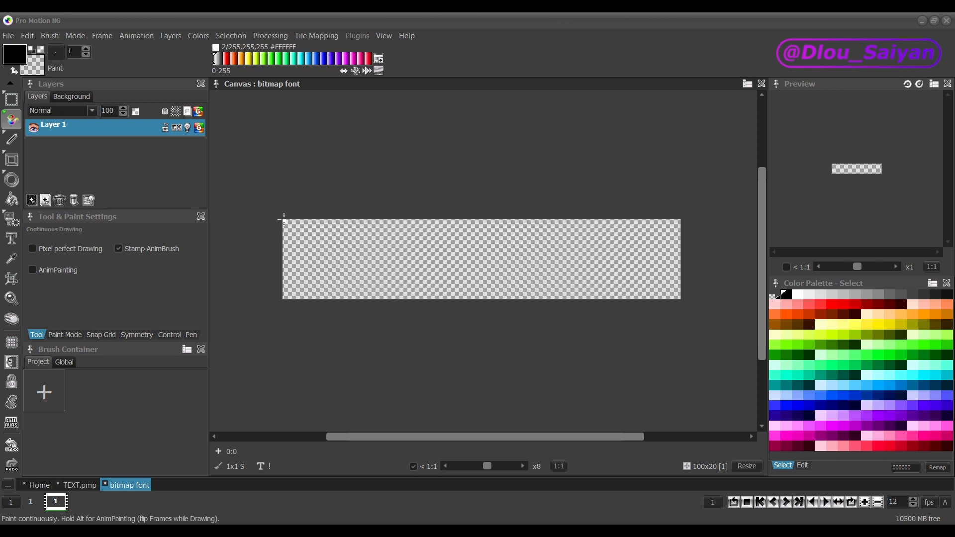
Step: Pick up the first marker pixel's white and paint matching markers at x 6, 11 and 15 in the canvas's first row
scroll(283, 224, up, 3)
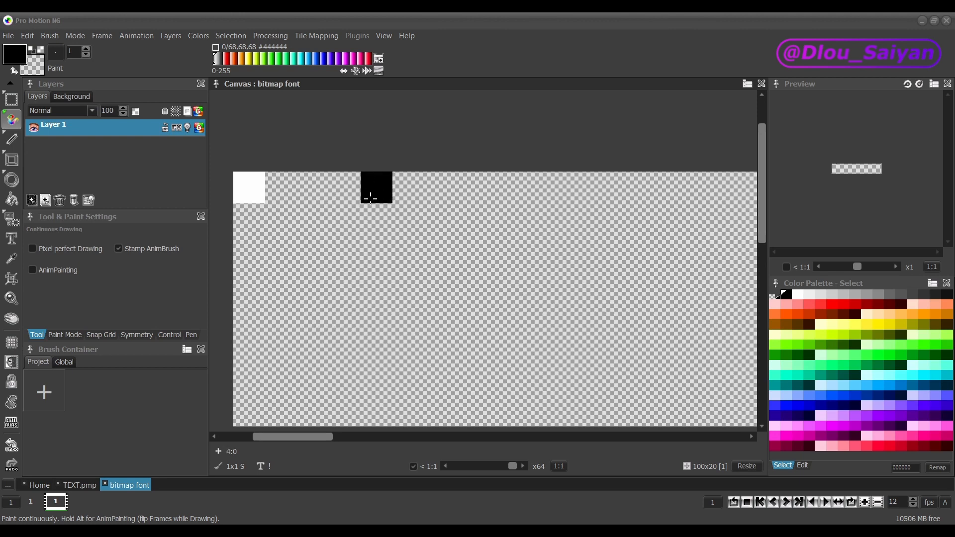
ctrl+click(248, 192)
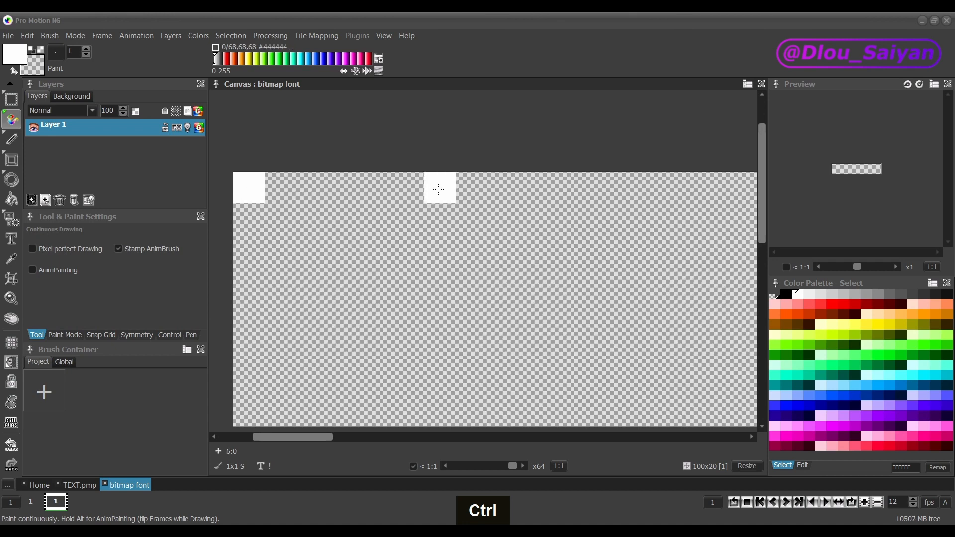
click(438, 189)
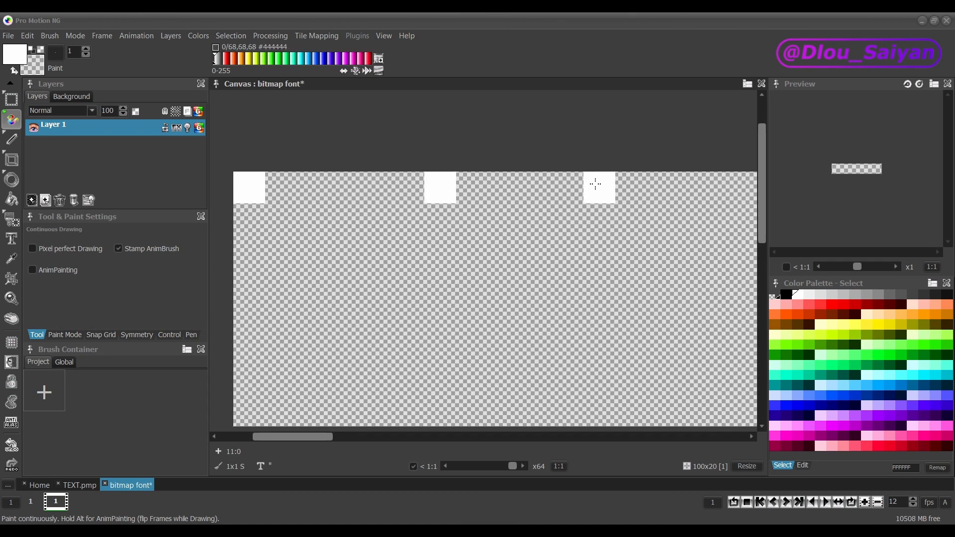
click(595, 184)
click(716, 183)
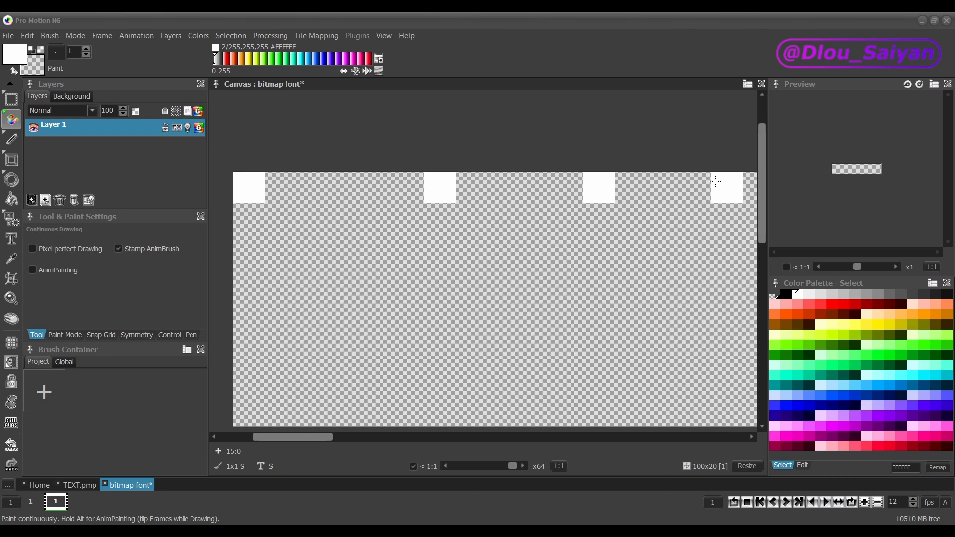
click(261, 466)
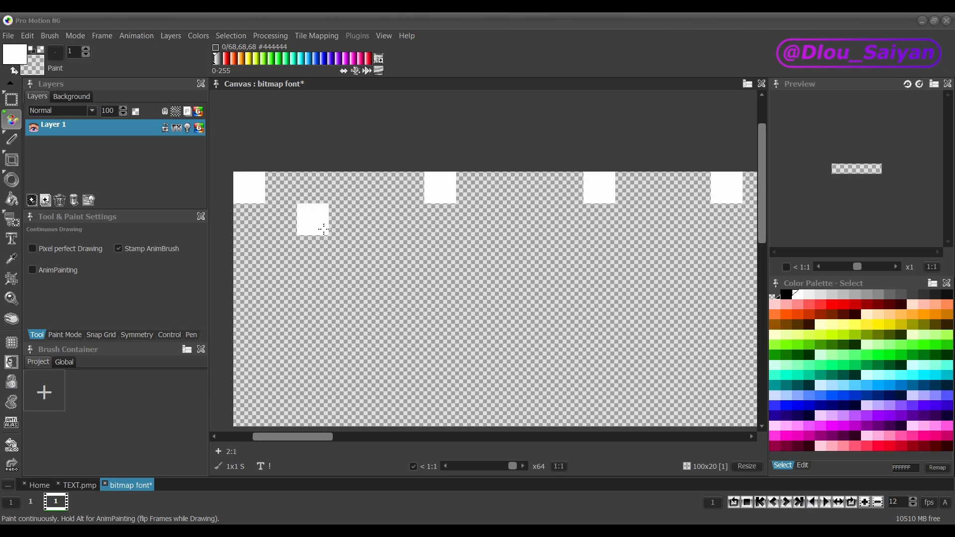
Step: Draw a white exclamation mark after the first marker and two short vertical quotation strokes after the second
drag(313, 219, 321, 314)
click(316, 379)
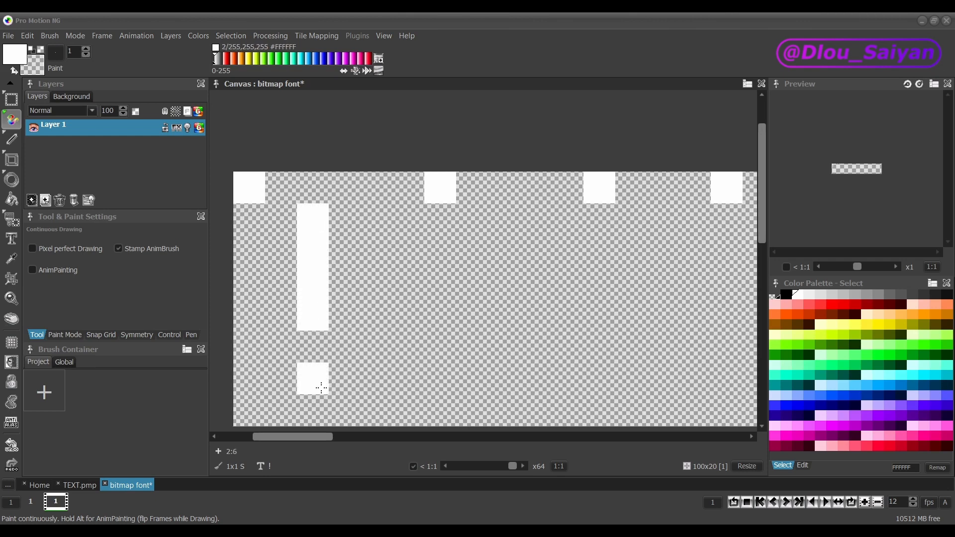
drag(514, 244, 504, 282)
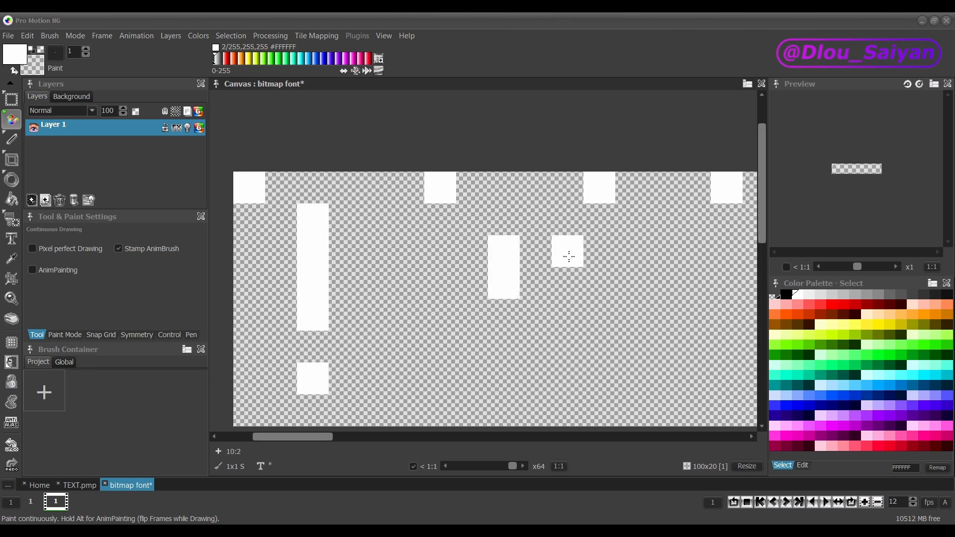
drag(567, 251, 570, 282)
Step: Draw a blocky white # glyph between the third and fourth markers
drag(659, 250, 656, 345)
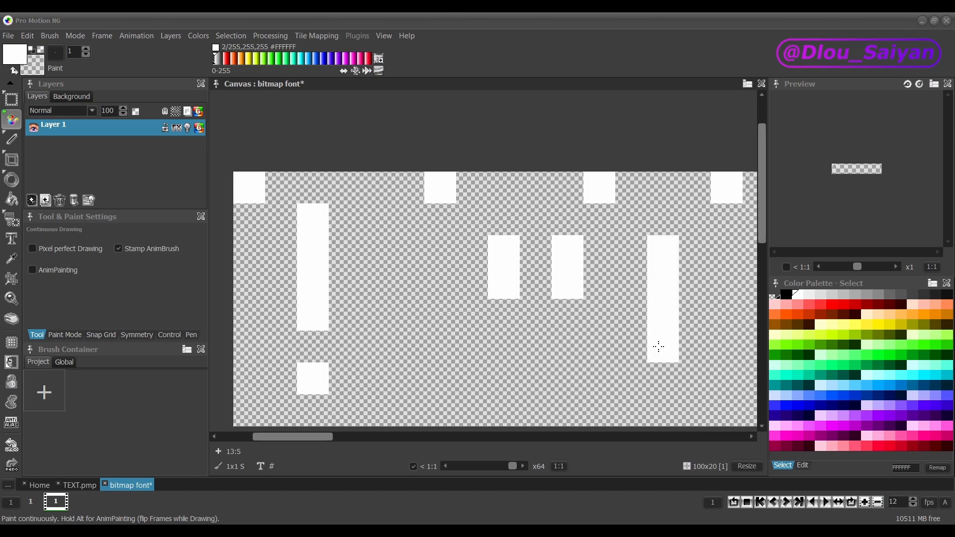
drag(699, 249, 698, 378)
click(630, 283)
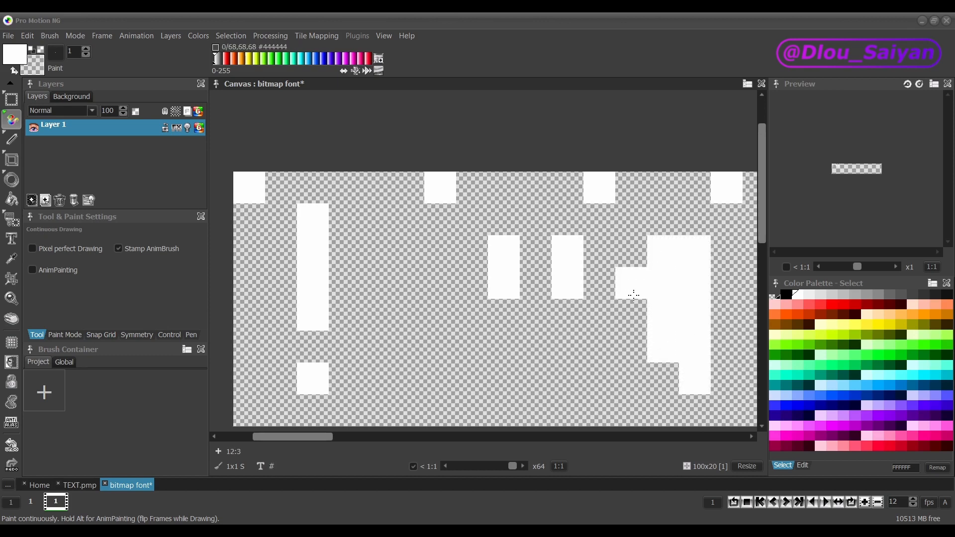
click(725, 284)
click(632, 346)
click(721, 346)
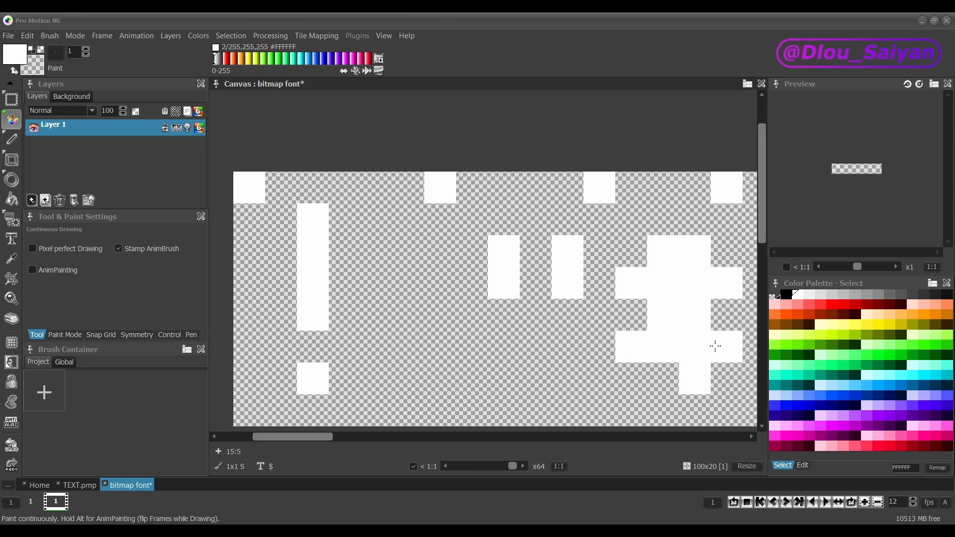
click(662, 378)
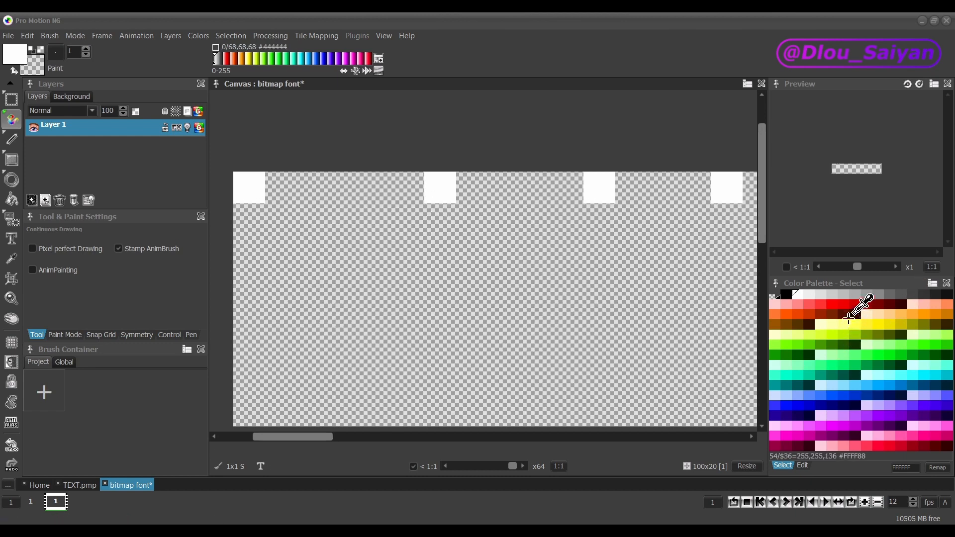
Step: Recolor all four marker pixels in the first row red (#CC0000)
click(852, 304)
click(288, 190)
click(249, 187)
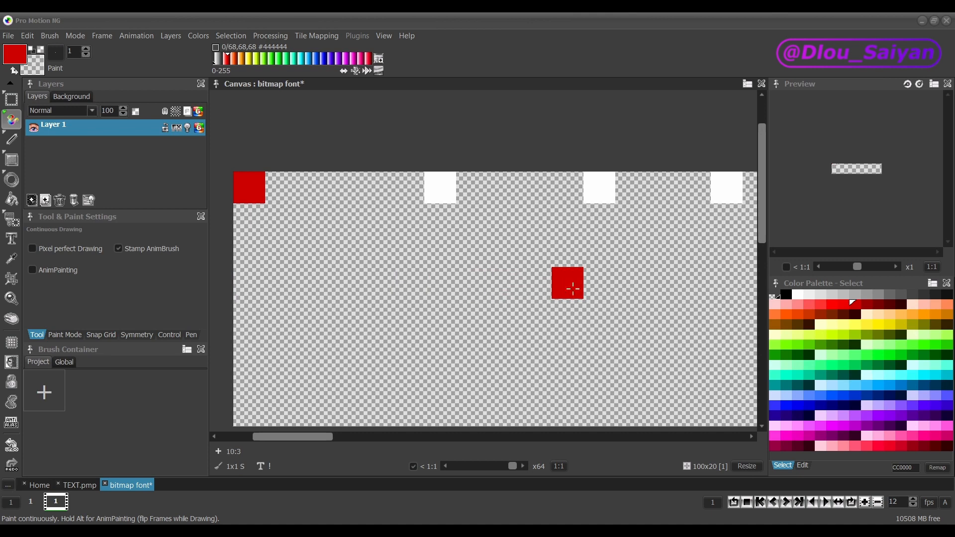
click(436, 184)
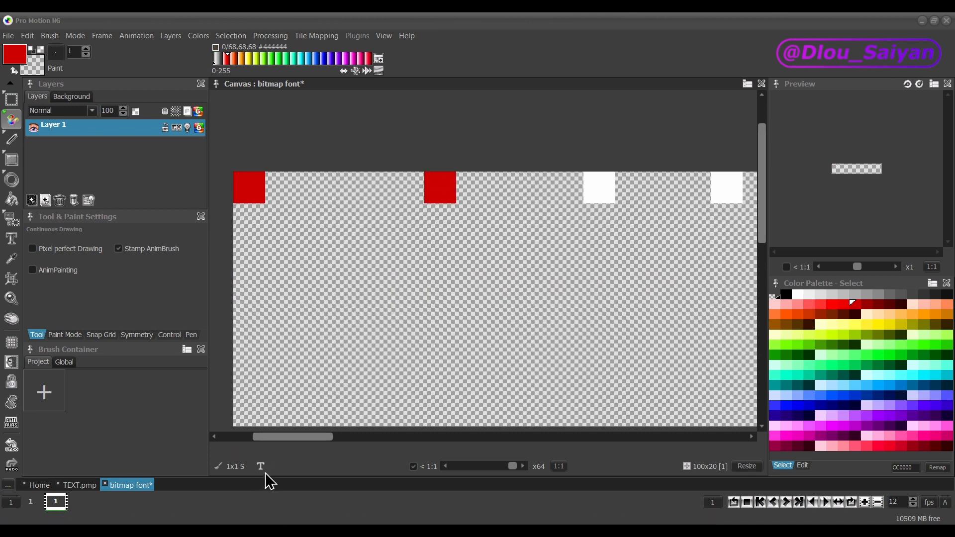
click(600, 194)
click(726, 189)
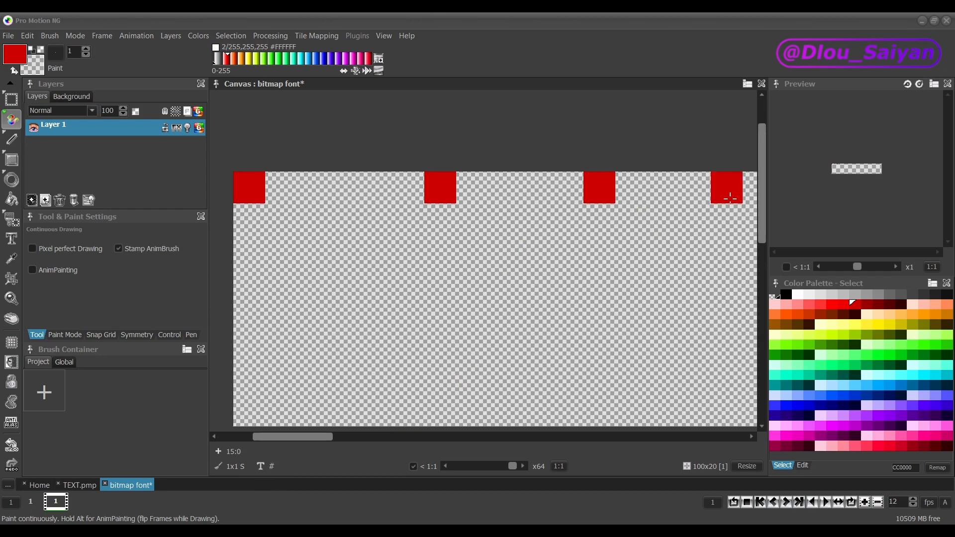
Step: Try a red pixel directly beside the first marker, and erase it
click(651, 326)
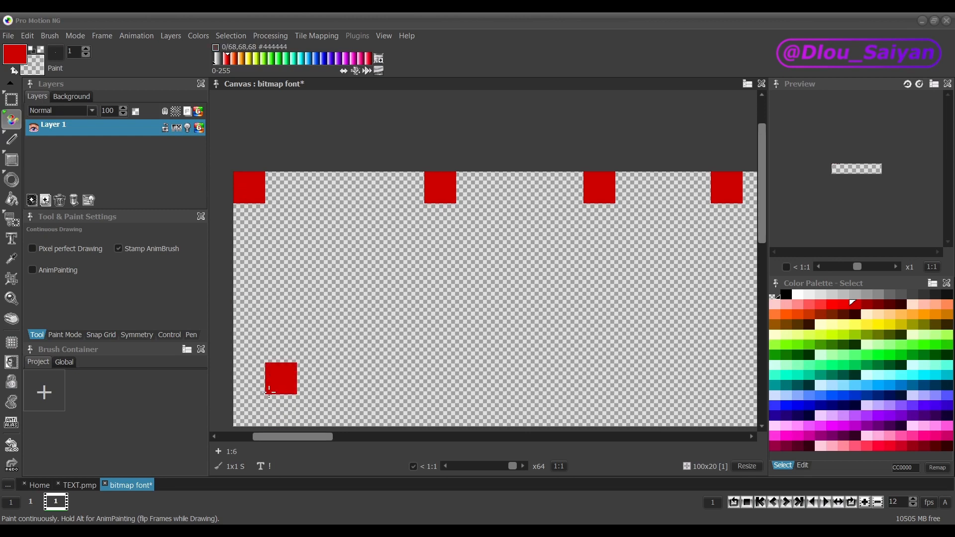
click(287, 197)
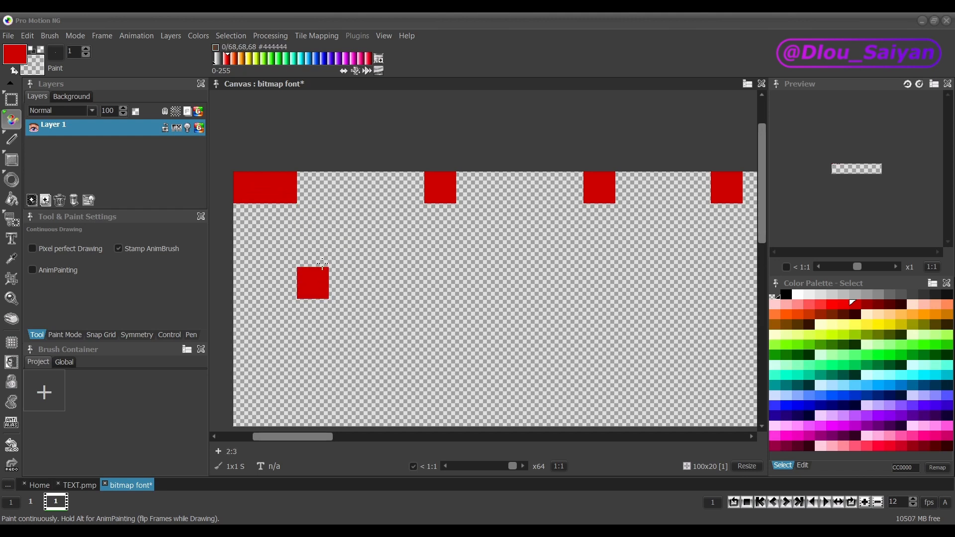
right_click(275, 187)
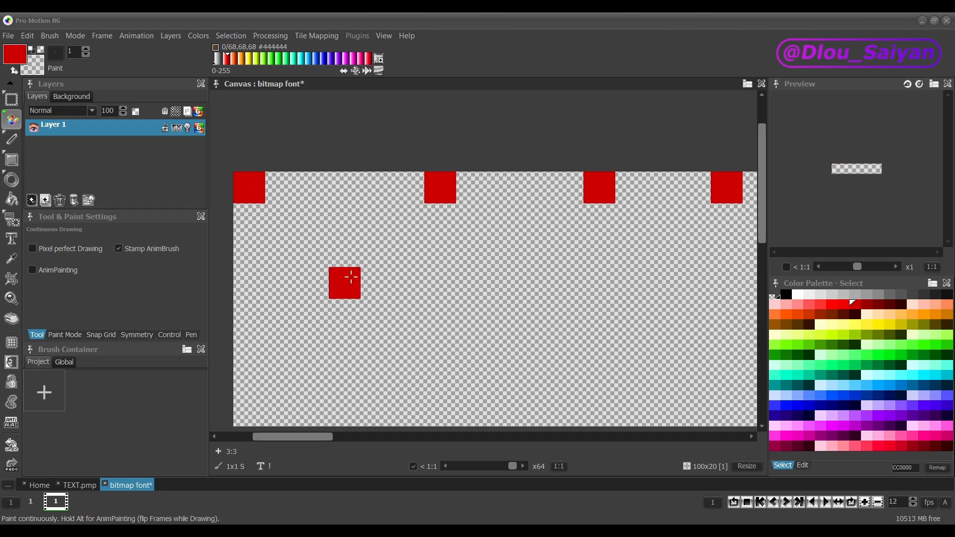
Step: Erase the marker pixels in the first row except the one at the canvas's corner
scroll(374, 243, down, 2)
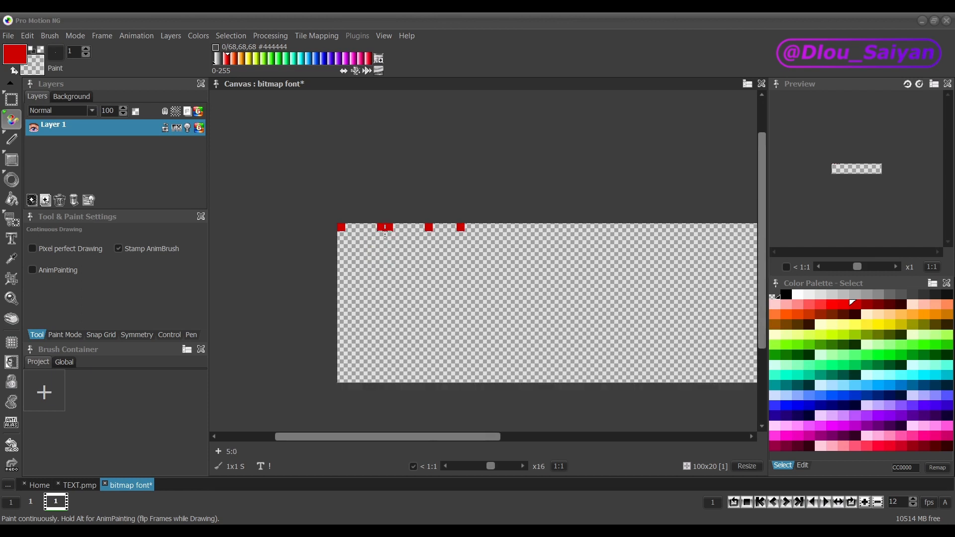
right_click(389, 227)
right_click(429, 227)
right_click(460, 227)
Step: Turn on the snap grid and make its lines visible over the canvas
key(g)
key(g)
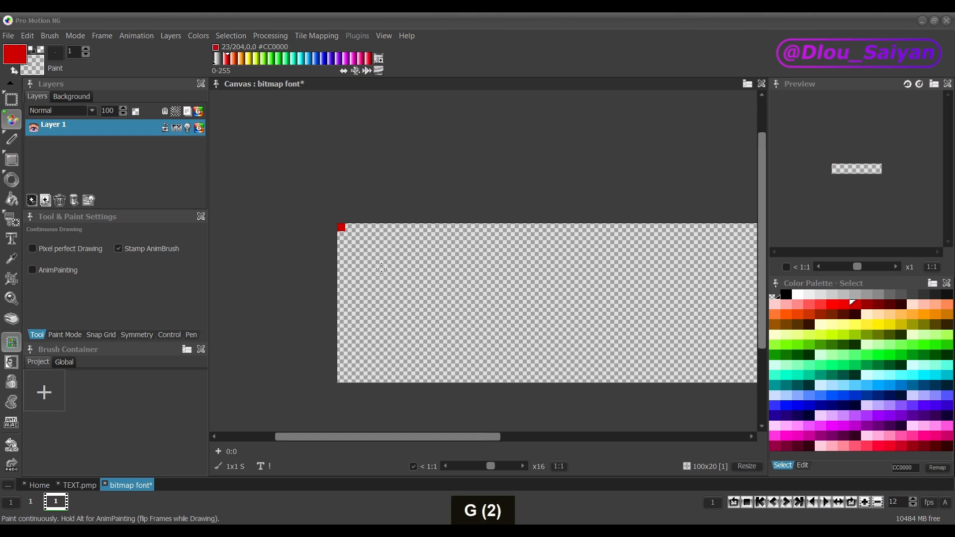
click(98, 335)
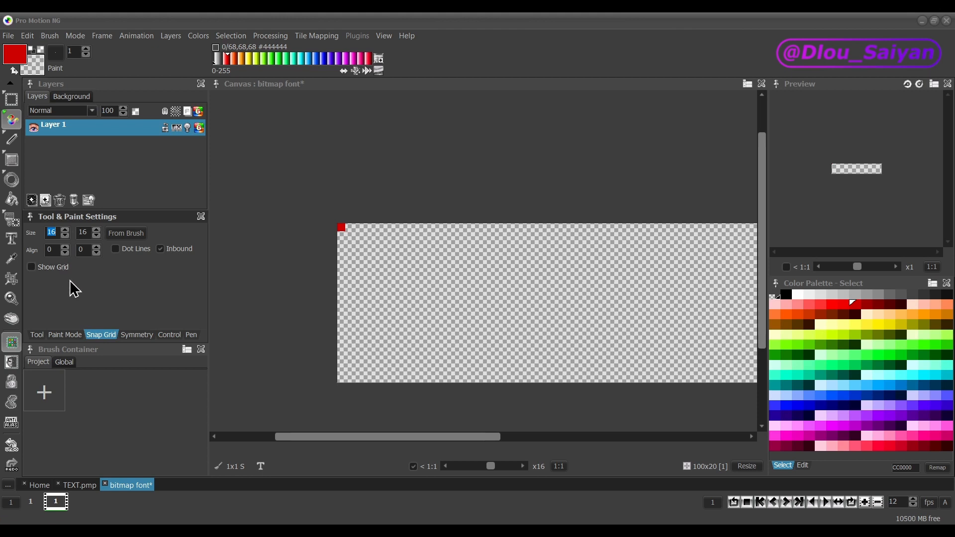
click(31, 265)
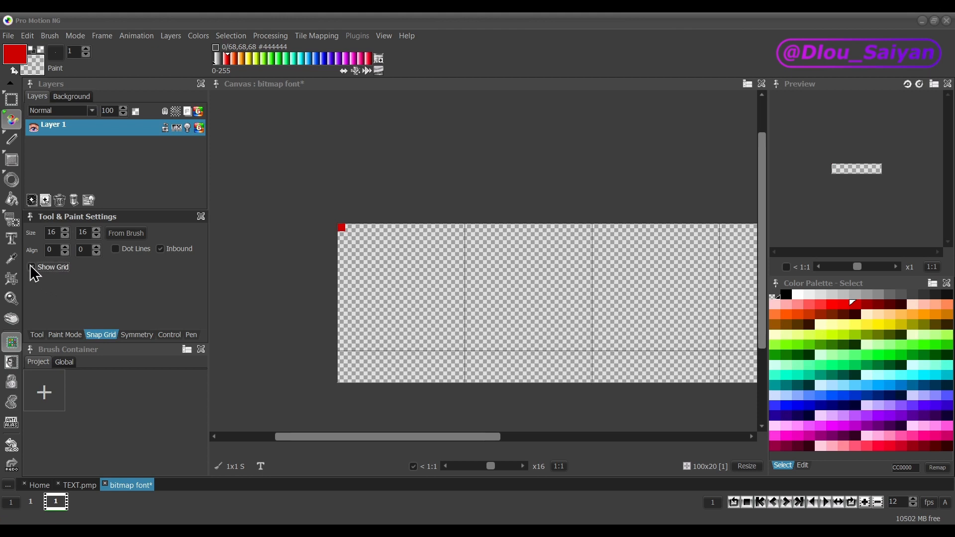
Step: Set the snap grid size to 10 by 20, disable the Inbound option and enable Dot Lines
double_click(85, 232)
text(20)
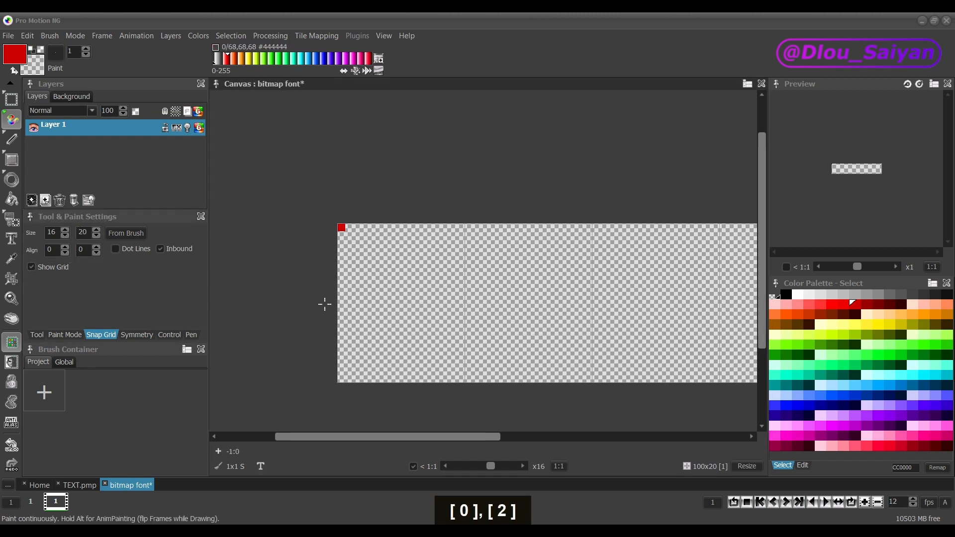
double_click(50, 232)
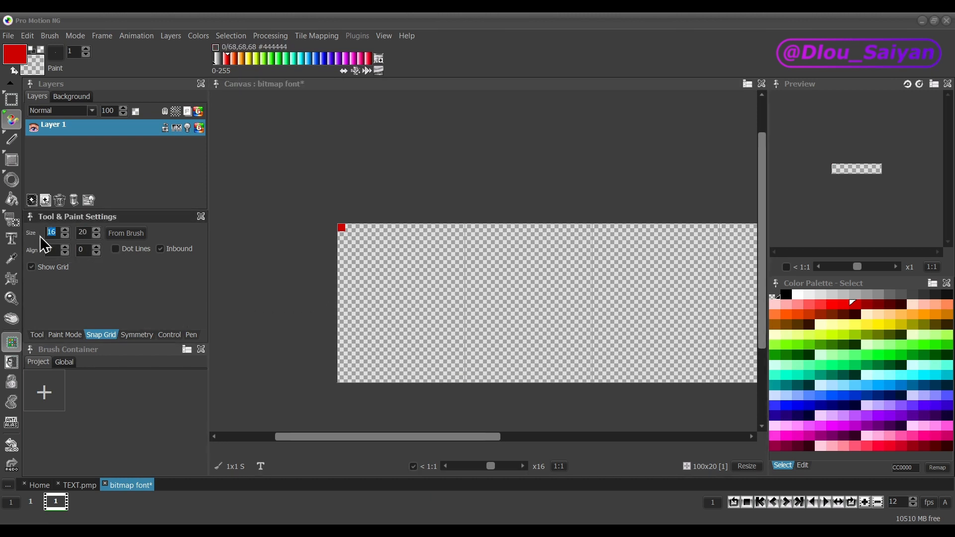
text(10)
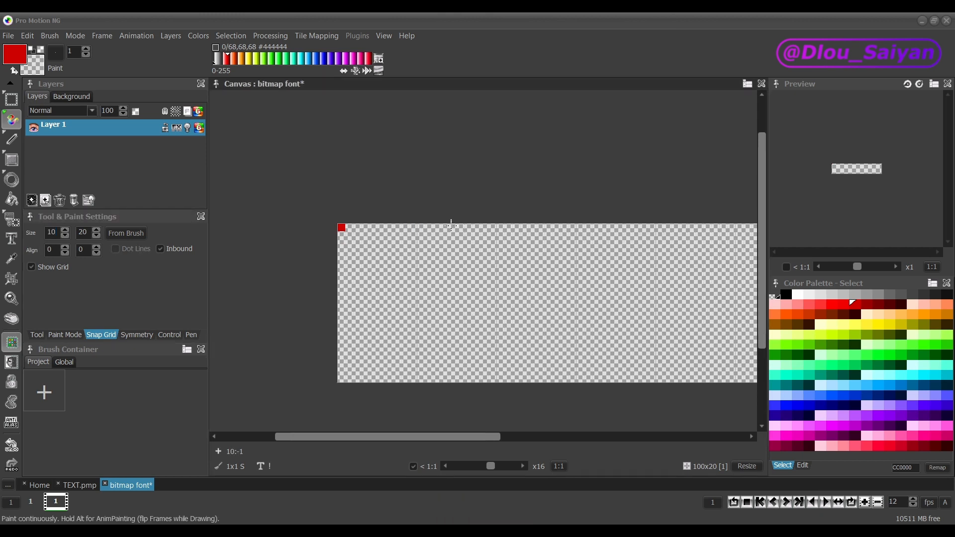
click(161, 249)
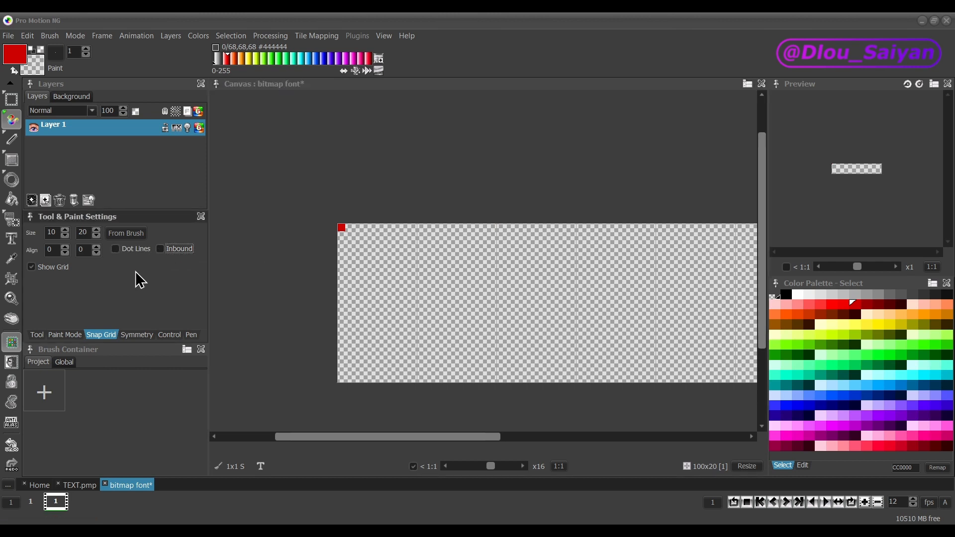
click(115, 249)
Step: Paint red (#CC0000) marker pixels every 10 pixels along the first row across the 100-pixel-wide canvas
click(420, 228)
key(ctrl+z)
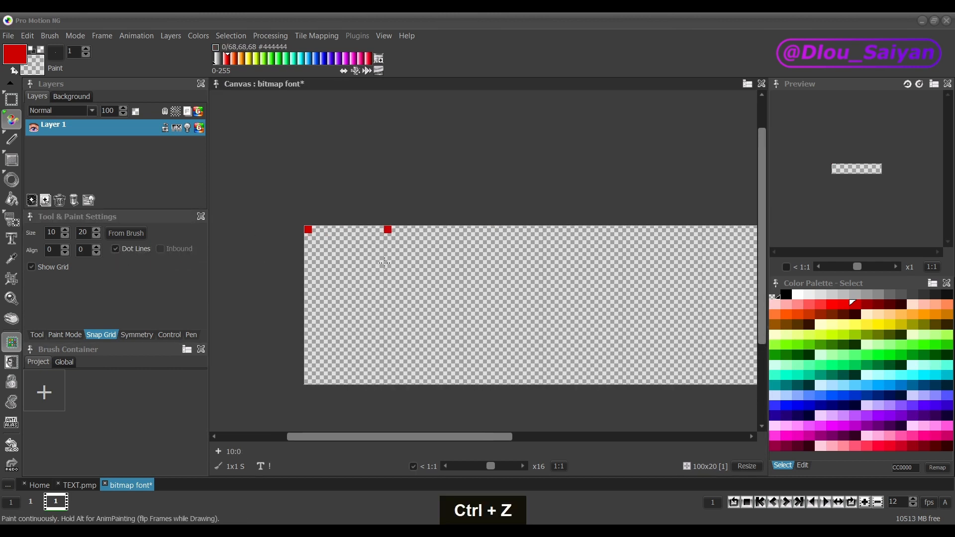
mouse_move(391, 237)
mouse_down()
mouse_move(685, 227)
mouse_move(748, 229)
mouse_move(754, 240)
mouse_up()
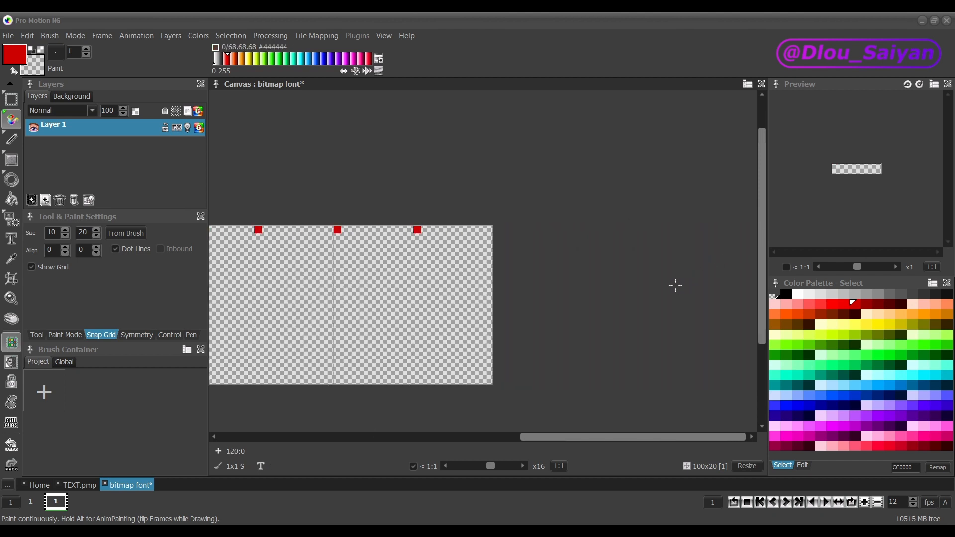
drag(654, 437, 612, 441)
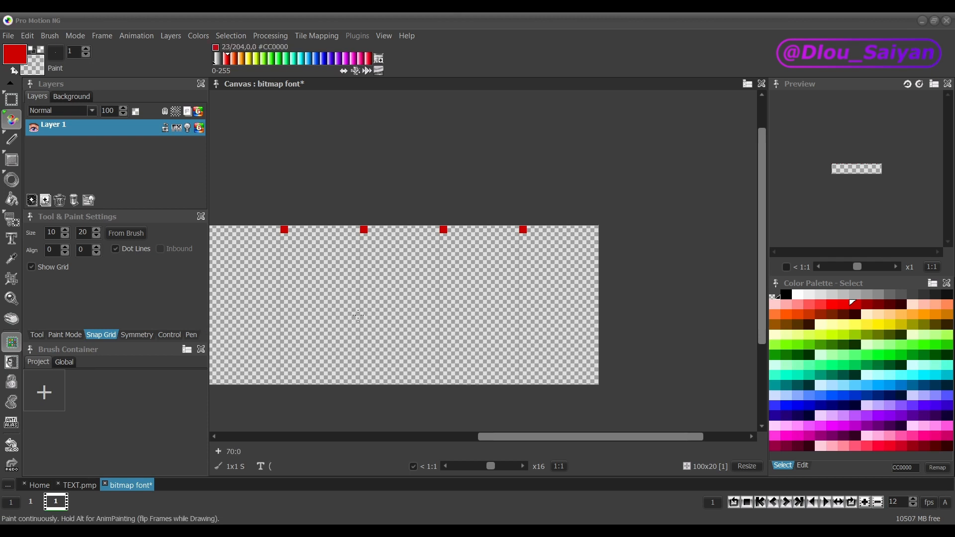
scroll(314, 306, down, 1)
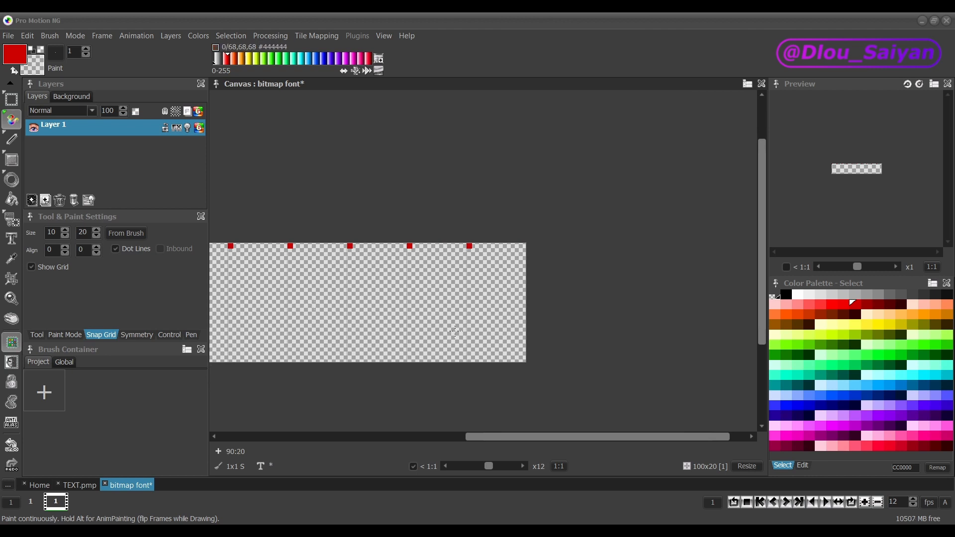
drag(522, 438, 445, 438)
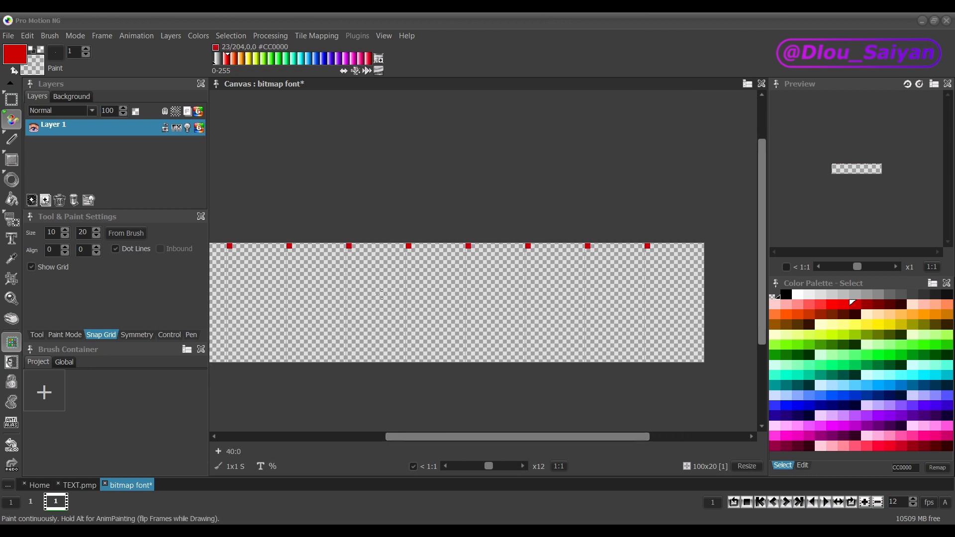
scroll(372, 302, down, 1)
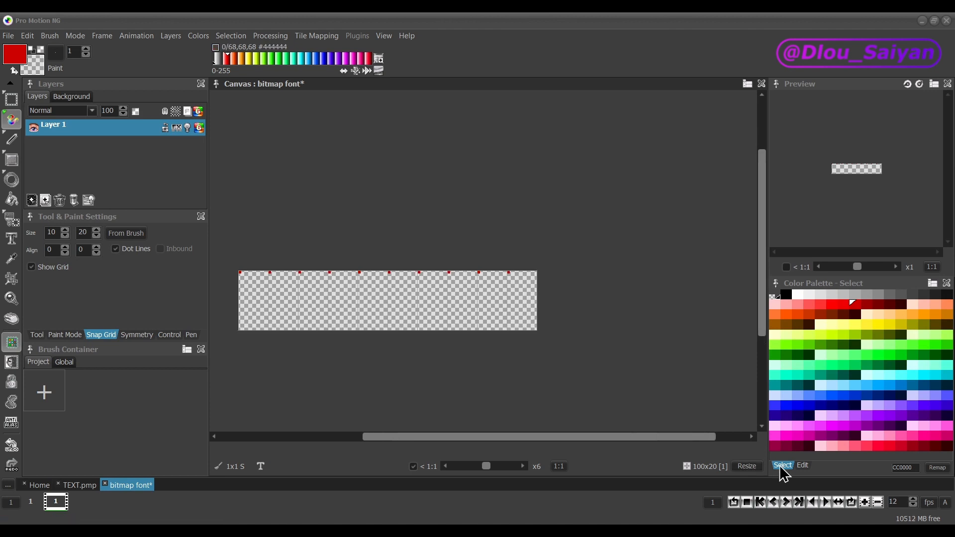
Step: Widen the canvas to 3000 pixels, repositioning the existing content in the upper-left corner
click(746, 466)
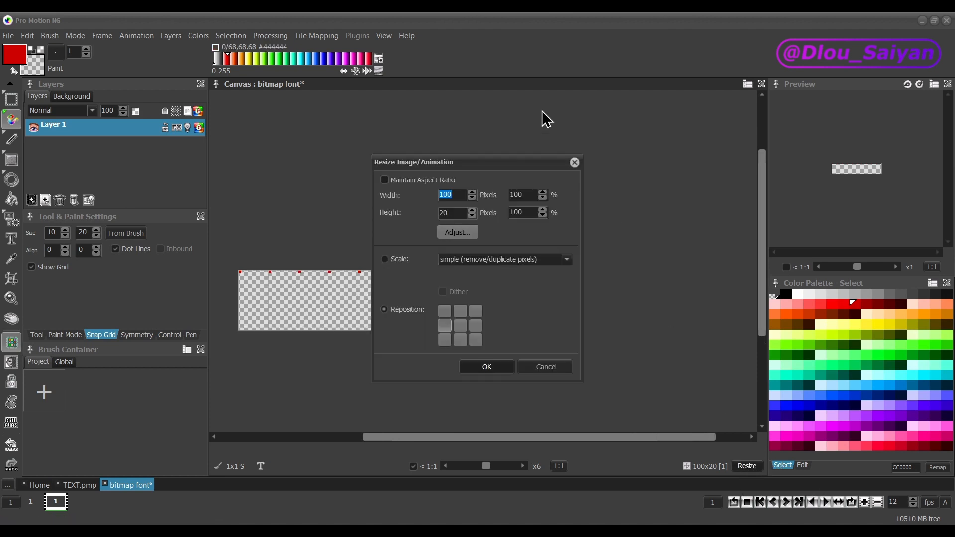
drag(481, 164, 593, 161)
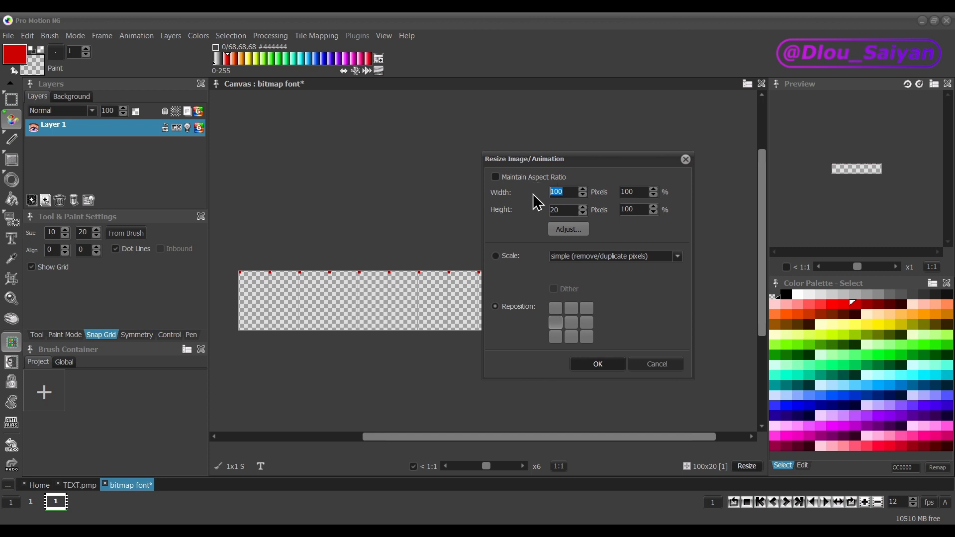
text(3000)
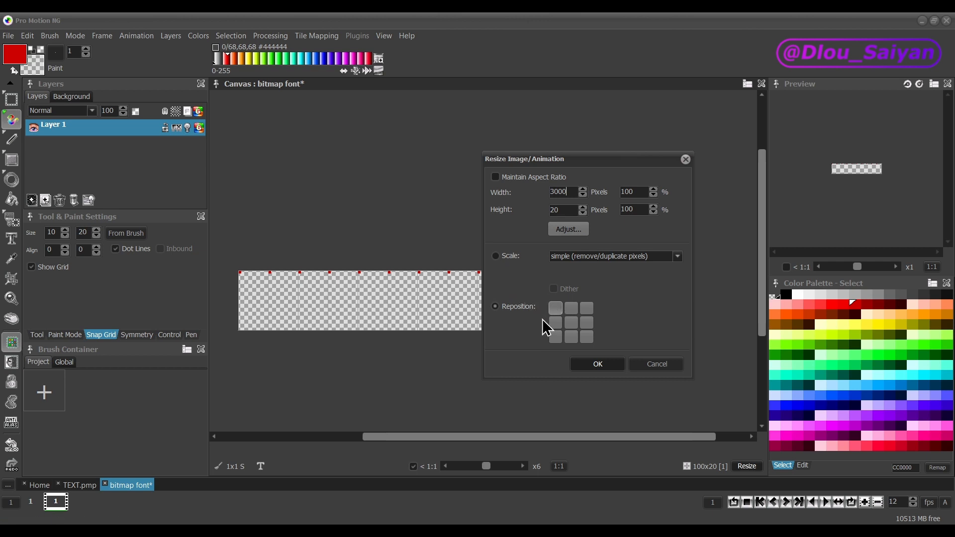
click(596, 365)
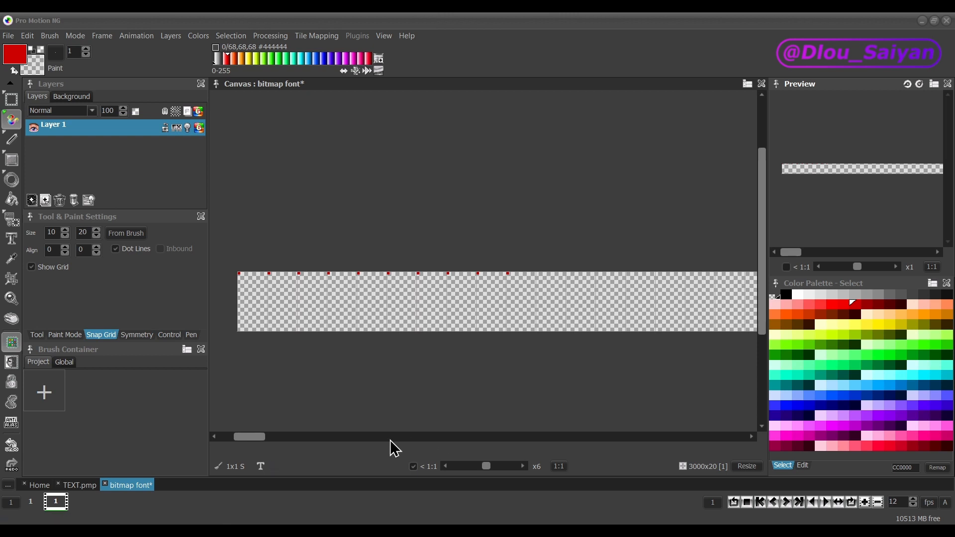
Step: Continue the red marker pixels every 10 pixels along the first row to the far end of the 3000-pixel canvas
mouse_move(255, 440)
mouse_down()
mouse_move(740, 432)
mouse_move(438, 413)
mouse_move(332, 417)
mouse_move(257, 439)
mouse_up()
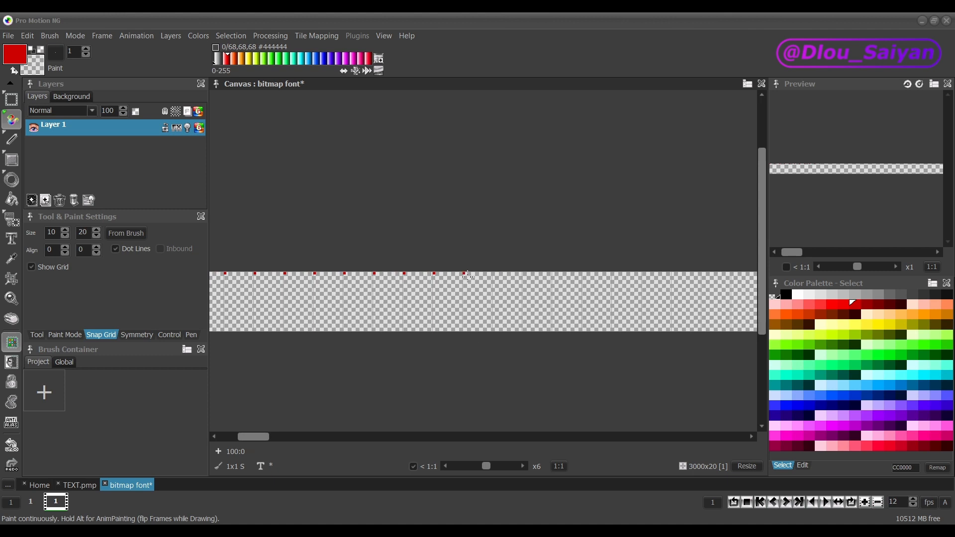
click(502, 273)
drag(756, 274, 746, 274)
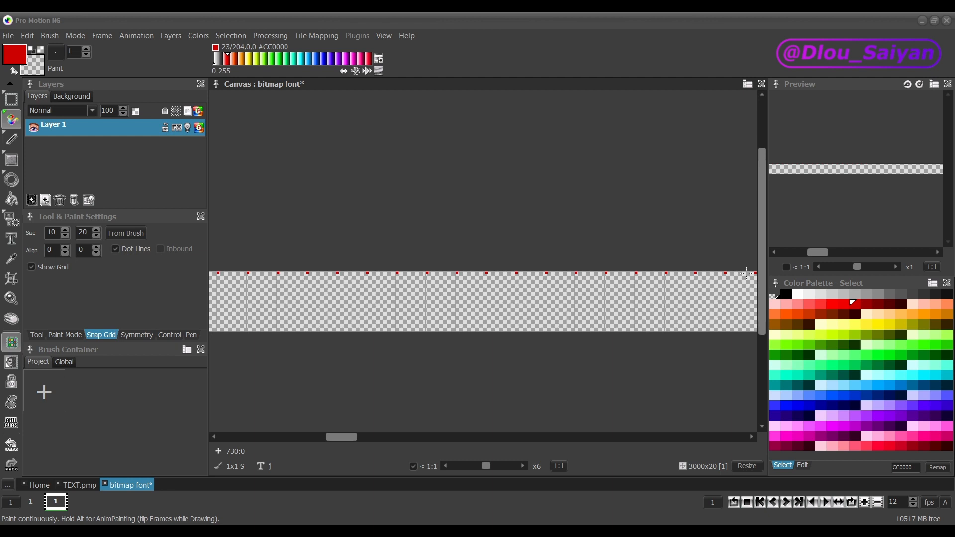
mouse_move(751, 272)
mouse_down()
mouse_move(771, 274)
mouse_move(735, 274)
mouse_move(773, 276)
mouse_move(668, 279)
mouse_up()
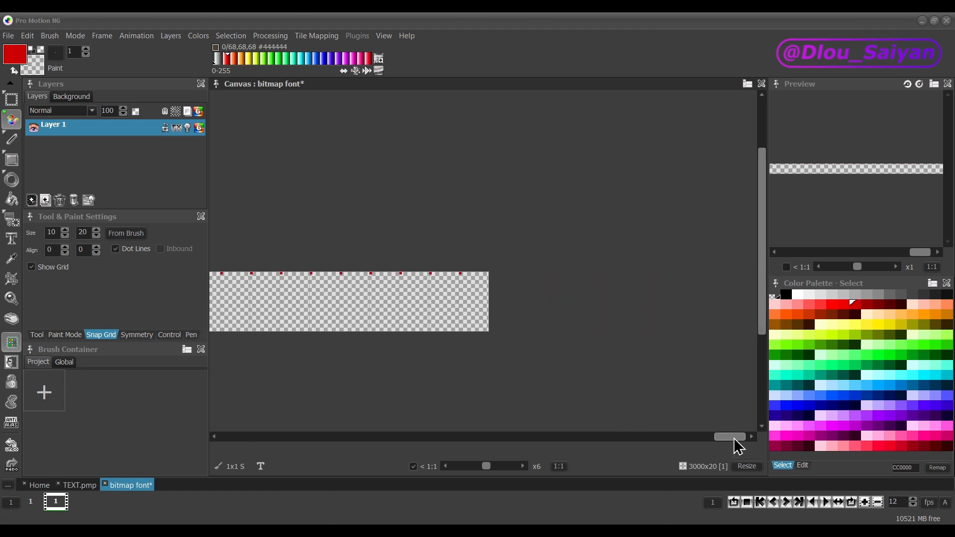
Step: Draw blue (#0033CC) lines along the first row and down from the first four markers to outline three cells
drag(731, 437, 514, 437)
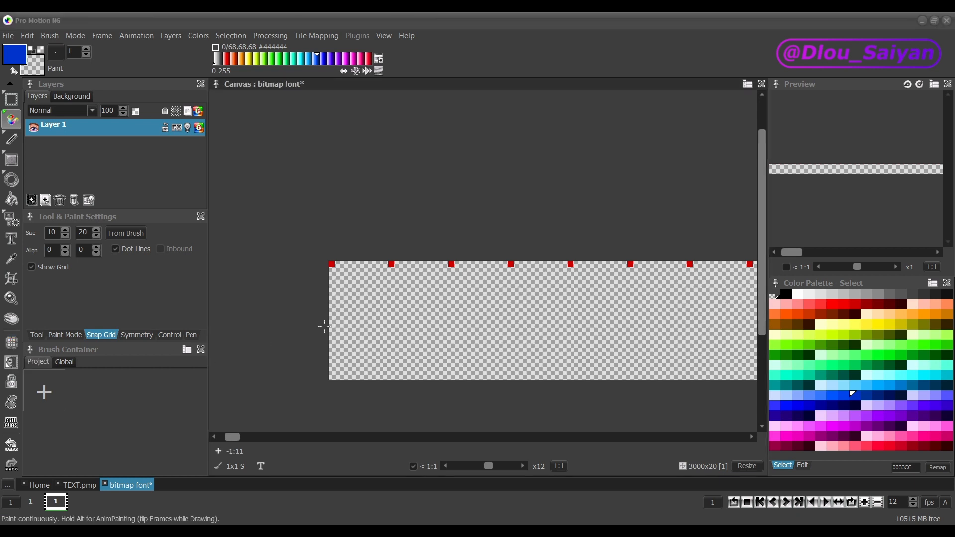
scroll(351, 309, up, 1)
scroll(409, 291, down, 1)
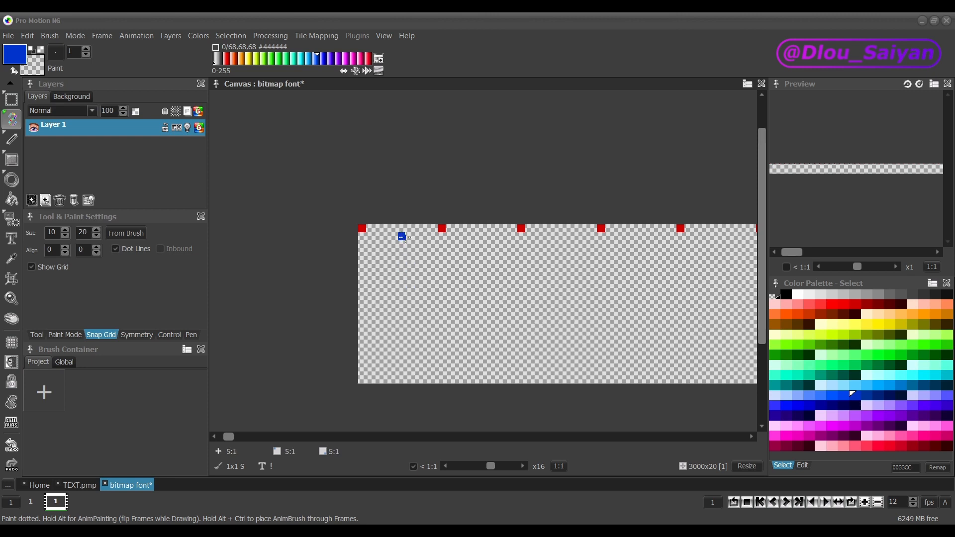
drag(366, 228, 432, 228)
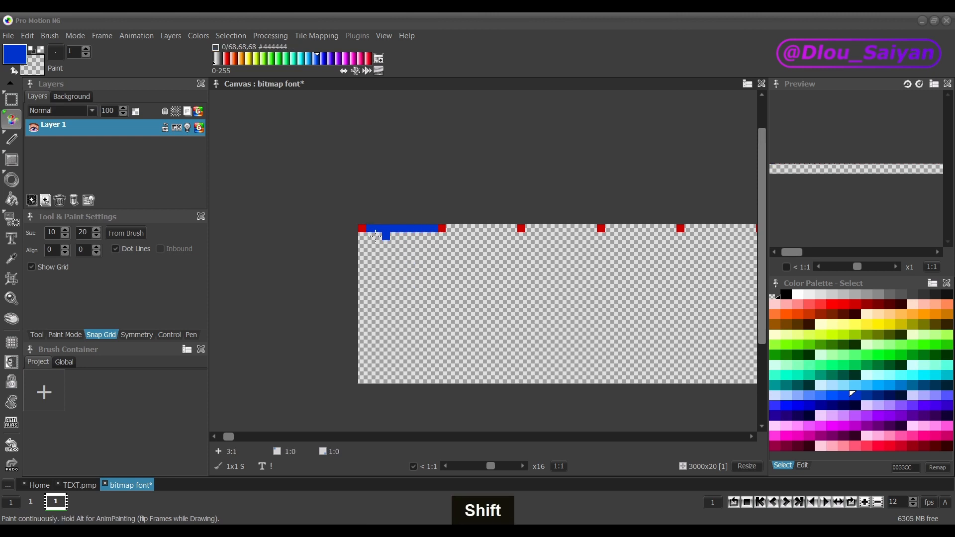
drag(362, 230, 360, 380)
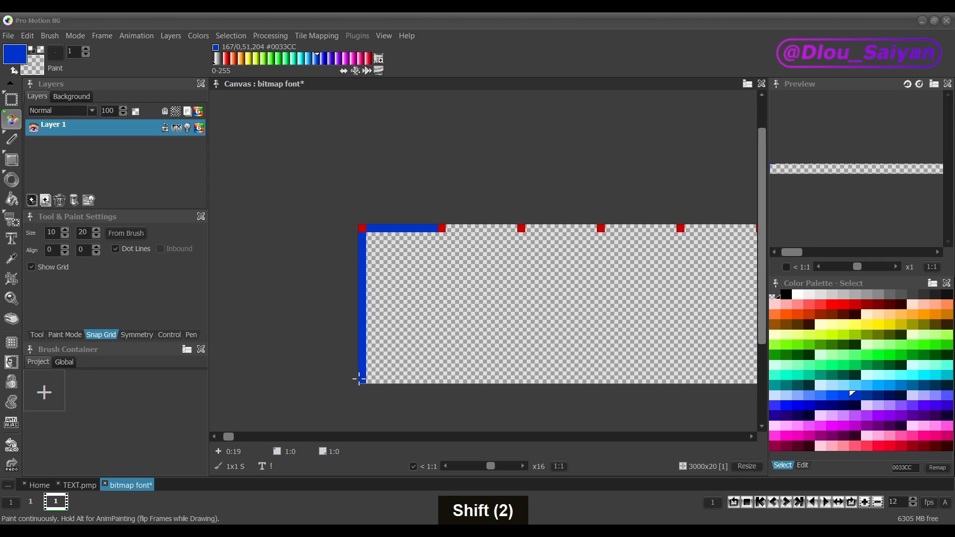
drag(441, 230, 441, 381)
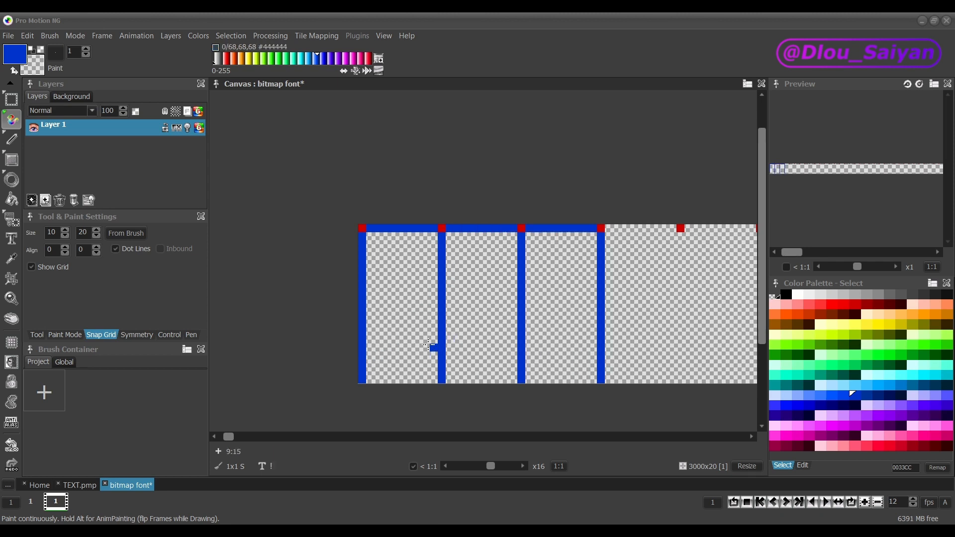
Step: Enable the alpha channel for the project and fill the first cell with a blue rectangle at 25% opacity
click(165, 113)
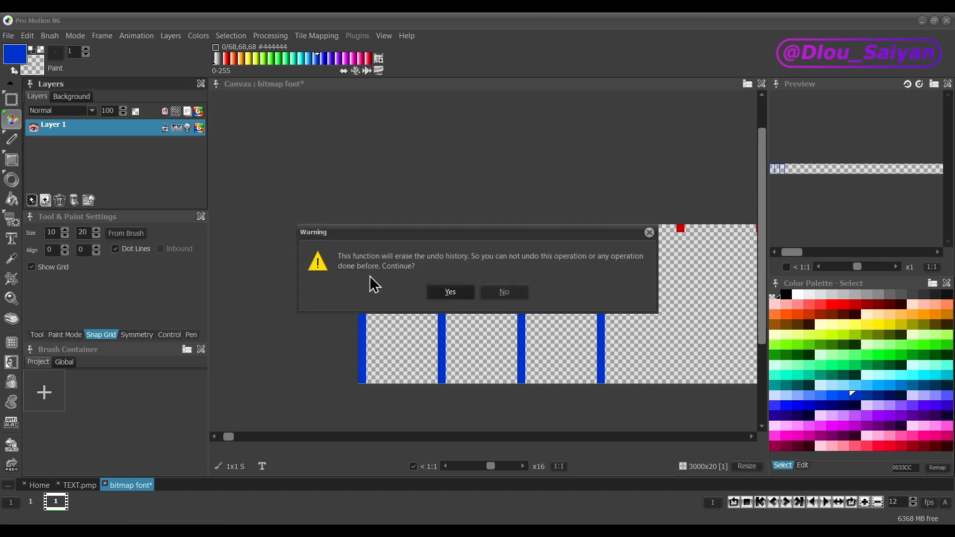
click(461, 295)
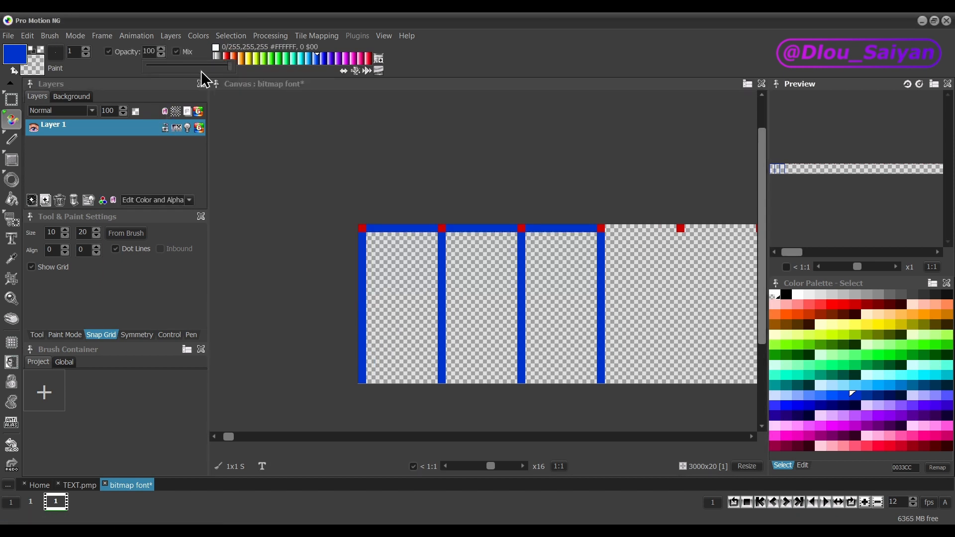
drag(230, 69, 167, 78)
key(shift+r)
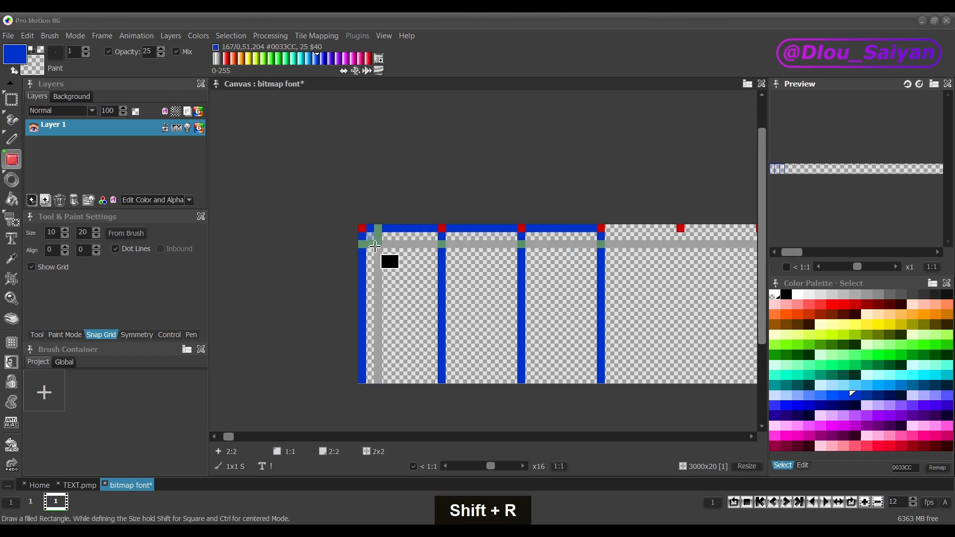
drag(373, 239, 438, 379)
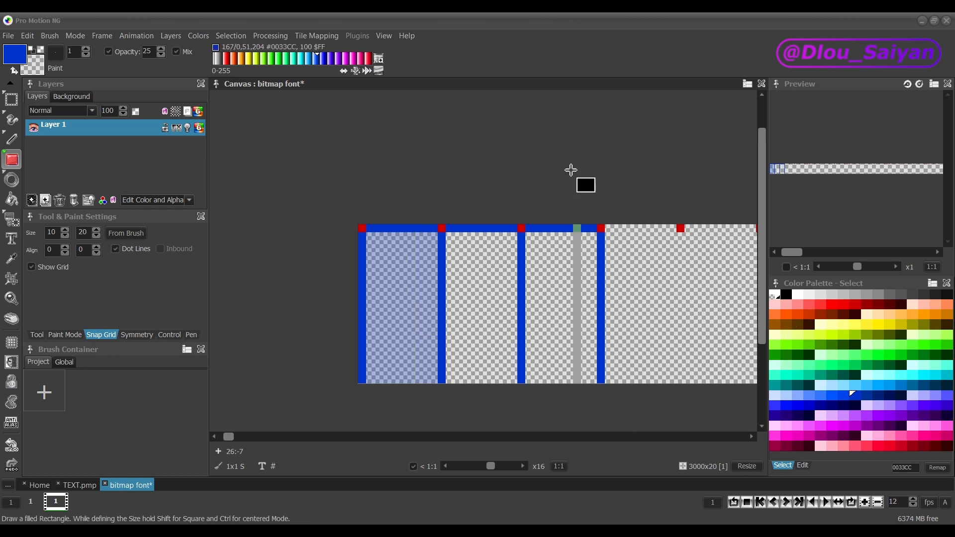
Step: Reduce the canvas height to 10 pixels, keeping the content anchored in the upper-left corner
click(747, 466)
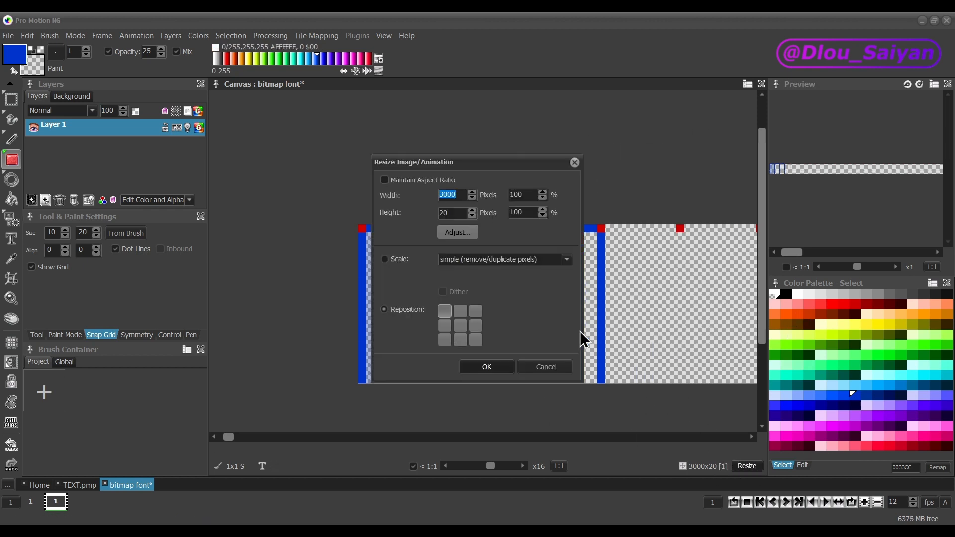
click(460, 213)
text(10)
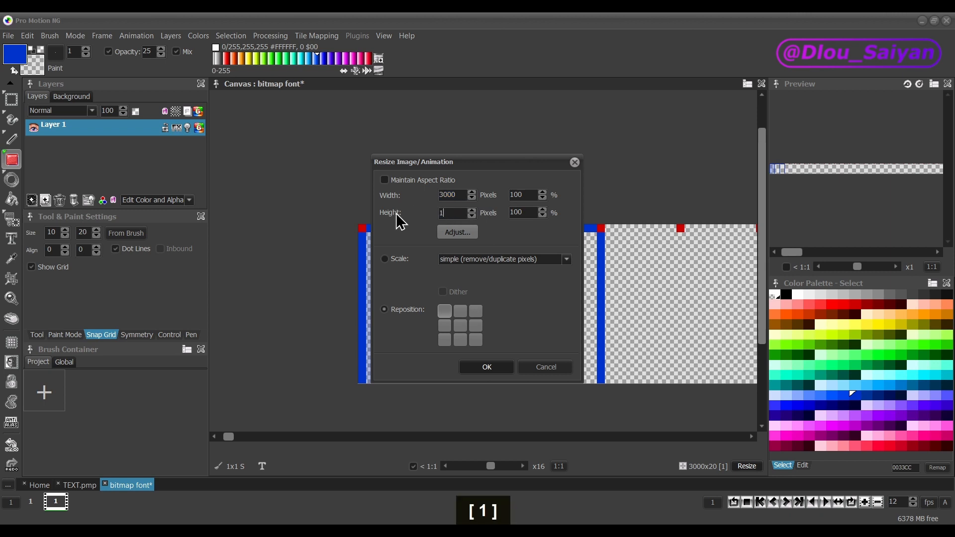
click(487, 367)
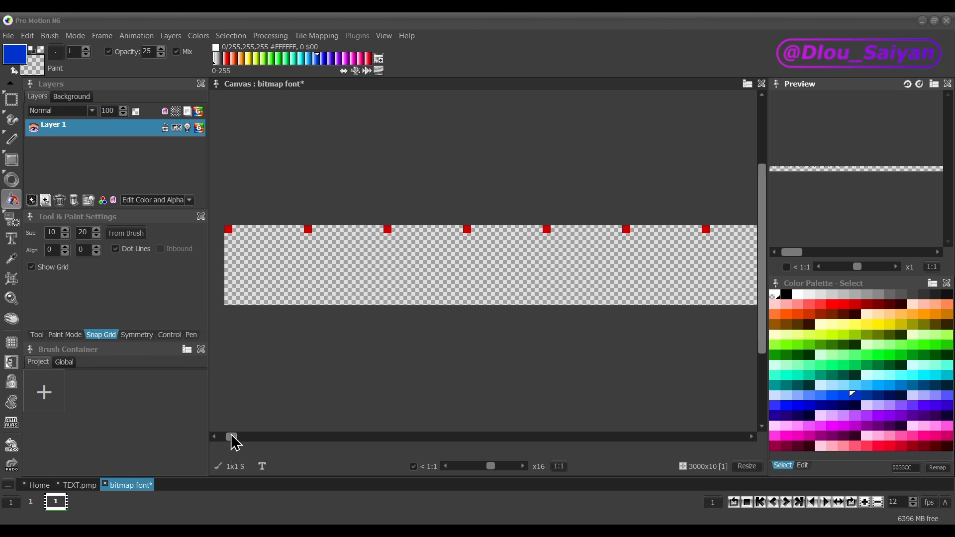
drag(231, 437, 231, 437)
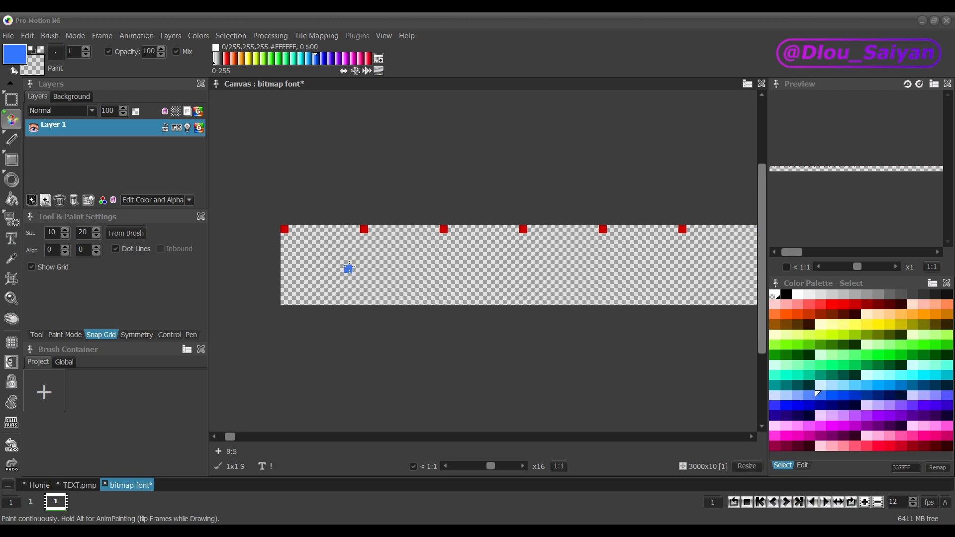
key(Right)
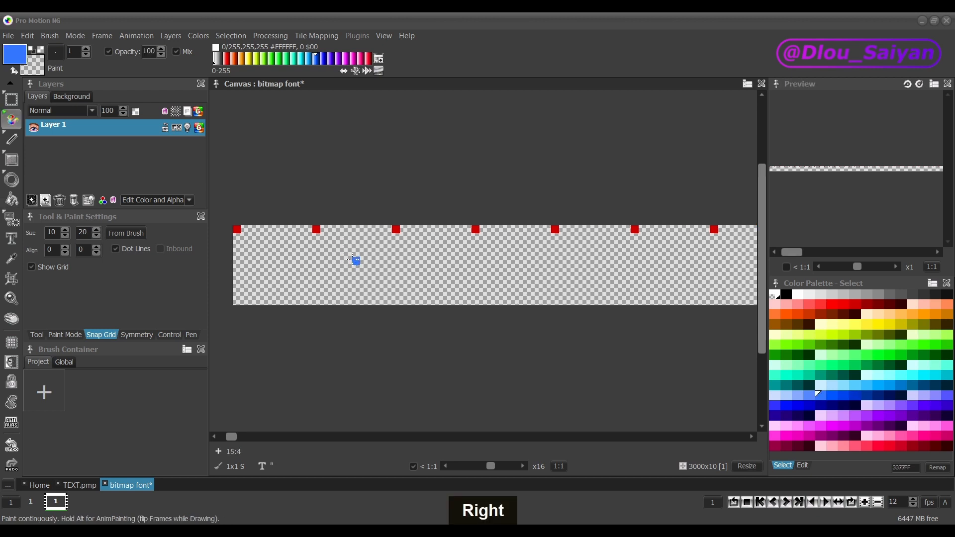
key(Left)
key(Right)
key(Left)
key(Right)
key(Left)
key(Right)
key(Left)
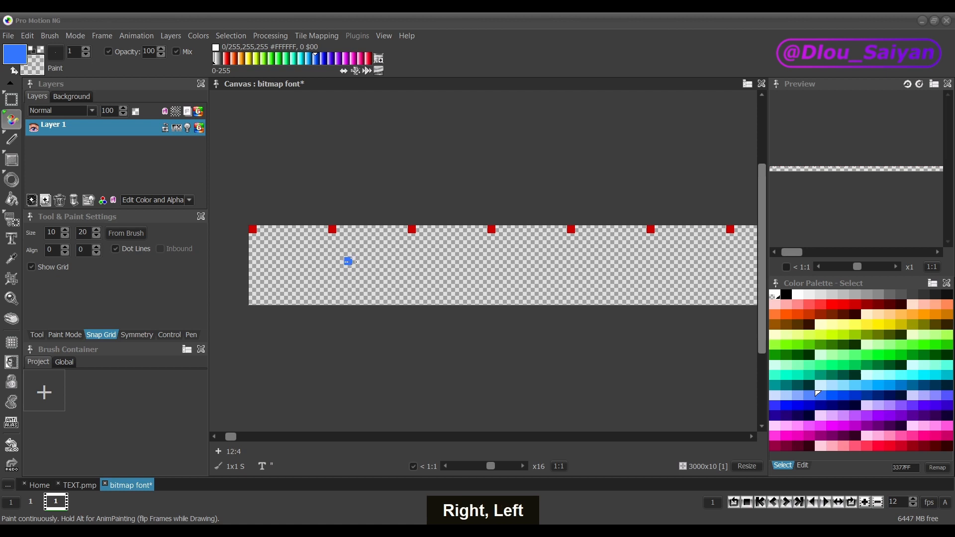
Step: Check which character is assigned to each of the first marker cells on the canvas
key(Left)
key(Right)
key(Right)
key(Right)
key(Right)
key(Left)
key(Left)
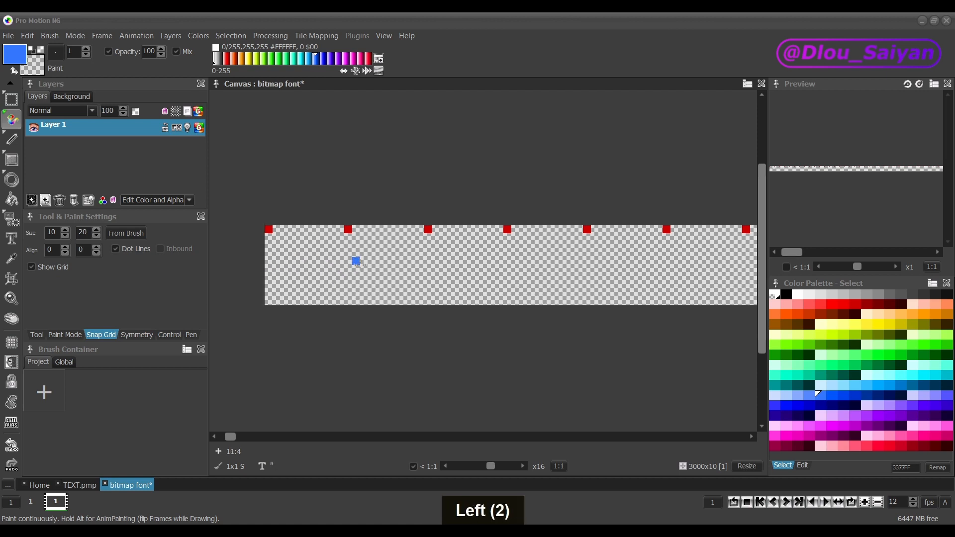
key(Right)
key(Right)
key(Right)
key(Right)
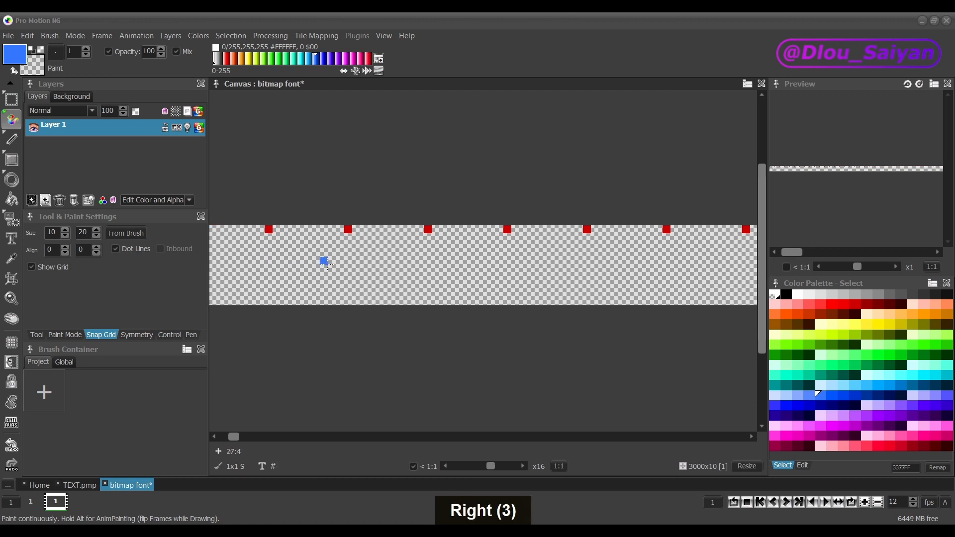
key(Right)
key(Right)
key(Right)
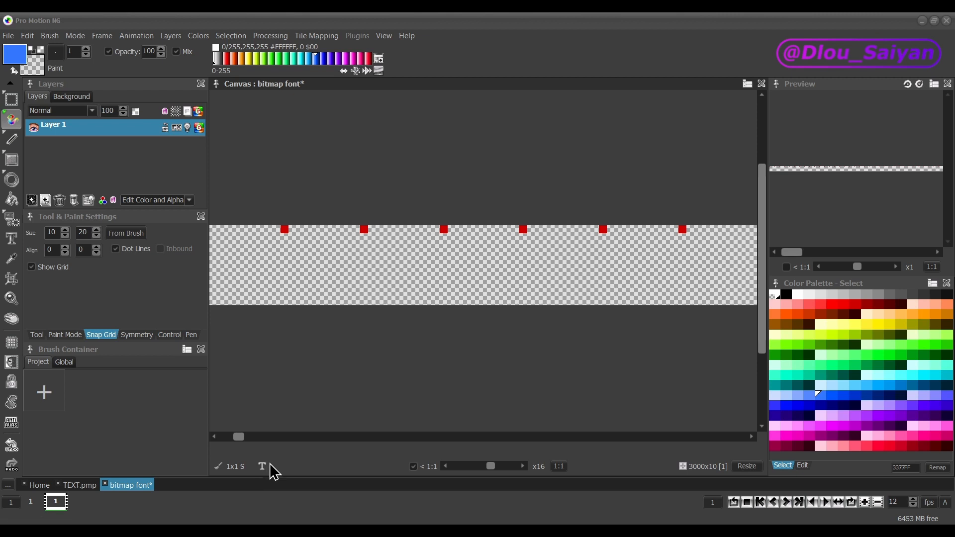
Step: Sketch a rough 7 in the cell for 7 and start a colon in its cell with #3377FF pixels
key(Right)
key(Right)
key(Right)
key(Right)
key(Right)
key(Right)
key(Right)
key(Right)
key(Right)
key(Right)
key(Right)
key(Right)
key(Right)
key(Left)
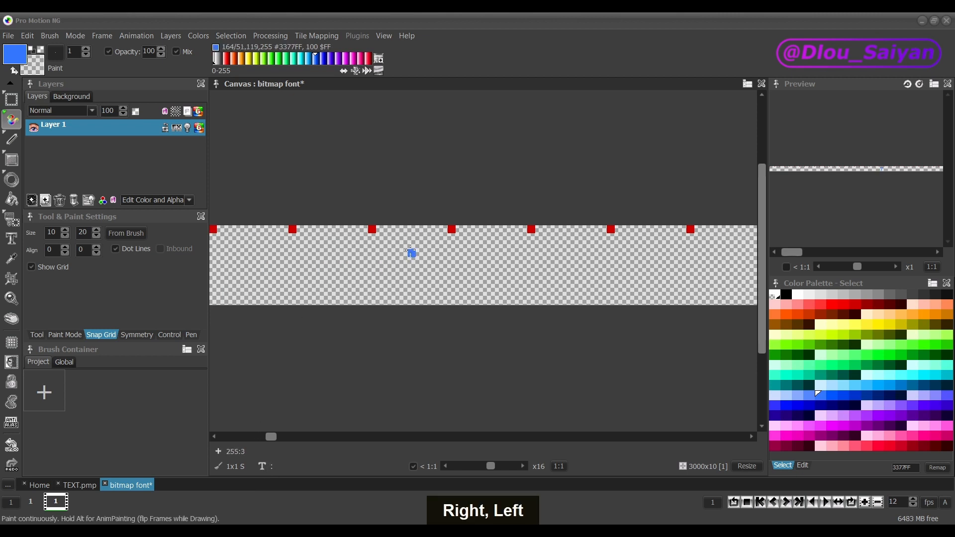
Step: Sketch rough blue capitals C, E and F in the cells assigned to those letters
key(Right)
key(Right)
key(Right)
key(Right)
key(Right)
key(Right)
key(Right)
key(Right)
key(Right)
key(Right)
key(Right)
key(Right)
key(Right)
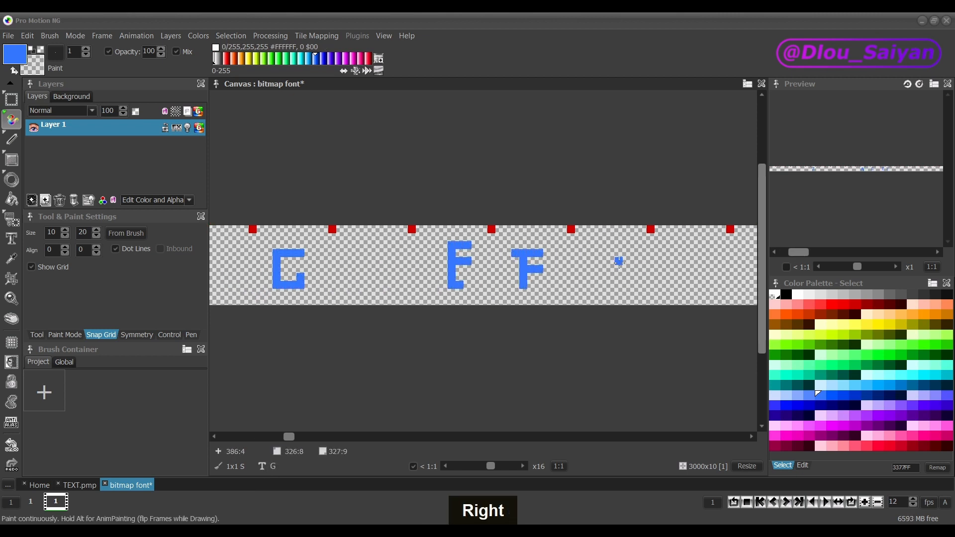
Step: Sketch rough blue capitals O, R and S in the cells assigned to those letters
key(Right)
key(Right)
key(Right)
key(Right)
key(Right)
key(Right)
key(Right)
key(Right)
key(Right)
key(Right)
key(Right)
key(Right)
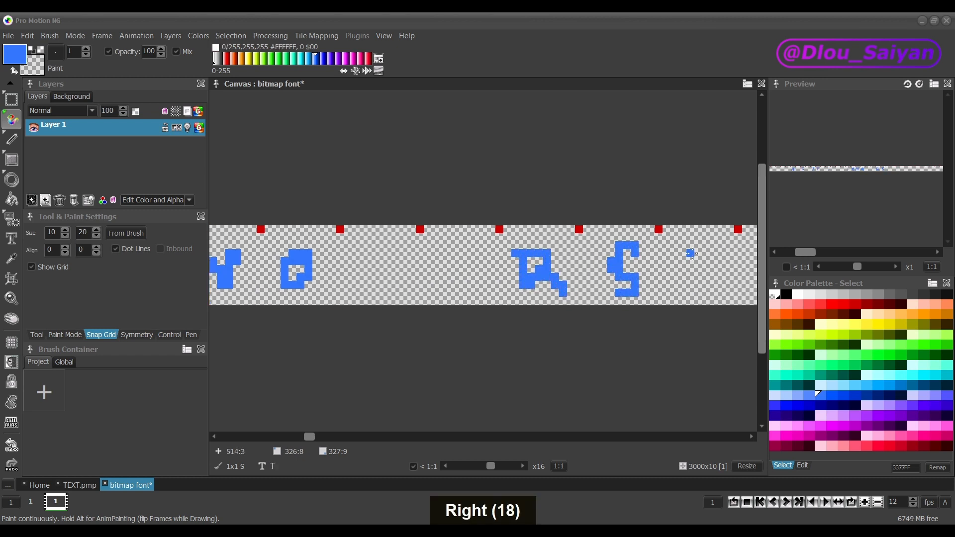
Step: Check which characters are assigned to the cells beyond the capitals, including the lowercase letters
key(Right)
key(Right)
key(Right)
key(Right)
key(Right)
key(Right)
key(Right)
key(Right)
key(Right)
key(Right)
key(Right)
key(Right)
key(Right)
key(Right)
key(Right)
key(Right)
key(Right)
key(Right)
key(Right)
key(Right)
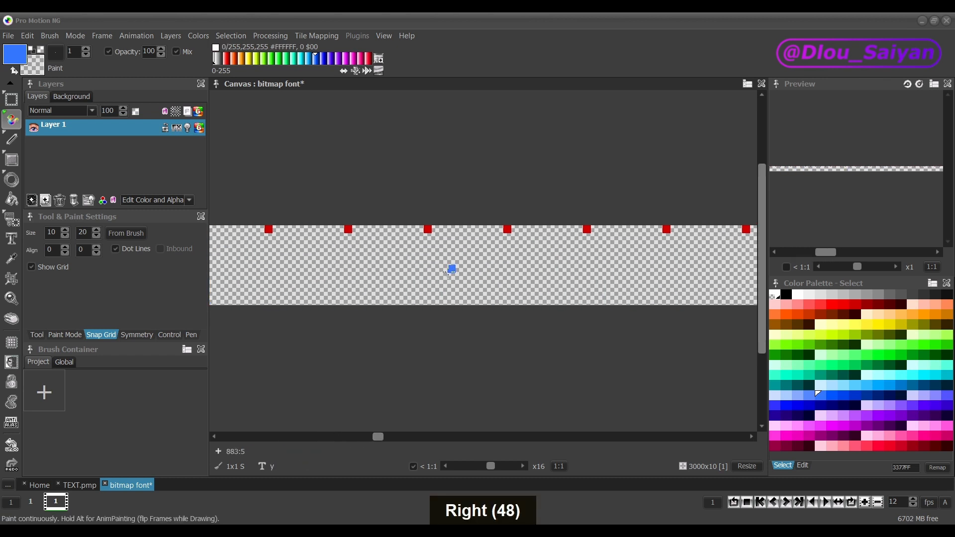
key(Left)
key(Left)
key(Left)
key(Left)
key(Left)
key(Left)
key(Left)
key(Left)
key(Left)
key(Left)
key(Left)
key(Left)
key(Left)
key(Left)
key(Left)
key(Left)
key(Left)
key(Right)
key(Right)
key(Right)
key(Right)
key(Right)
key(Right)
key(Right)
key(Right)
key(Right)
key(Right)
key(Right)
key(Right)
key(Right)
key(Right)
key(Right)
key(Right)
key(Right)
key(Right)
key(Right)
key(Right)
key(Left)
key(Left)
key(Left)
key(Left)
key(Left)
key(Left)
key(Left)
key(Left)
key(Left)
Step: Create a three-color gradient from #5588FF, #3377FF and the adjacent darker blue in the palette
drag(519, 437, 265, 438)
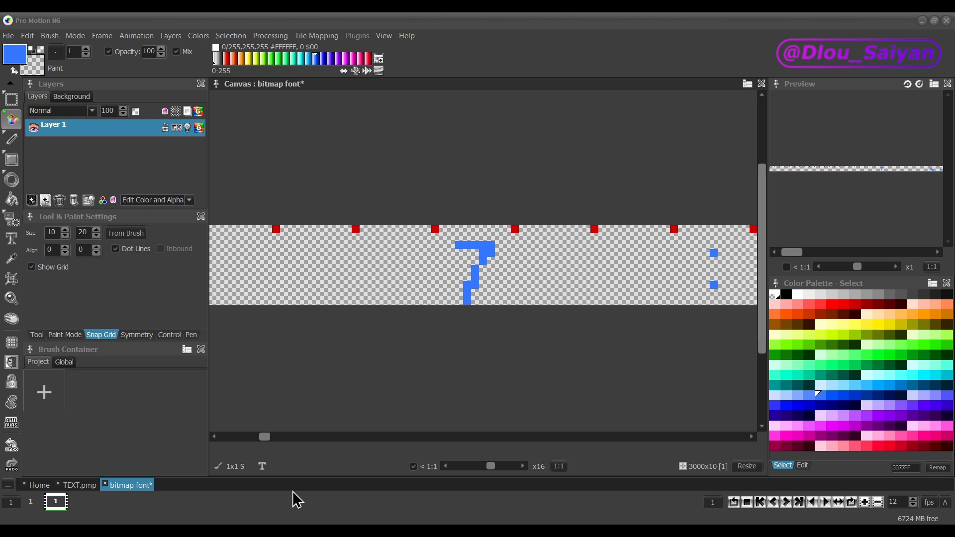
click(802, 466)
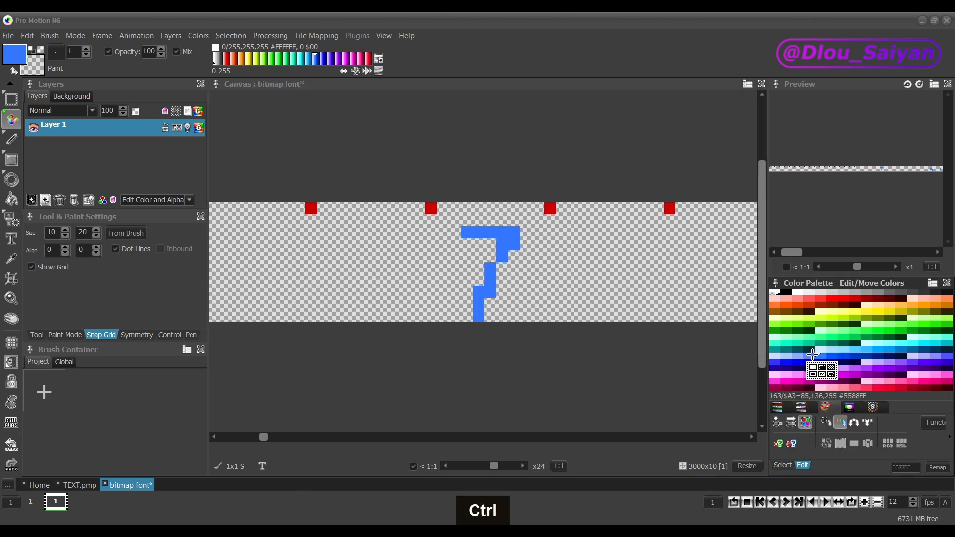
drag(808, 356, 825, 356)
ctrl+click(830, 356)
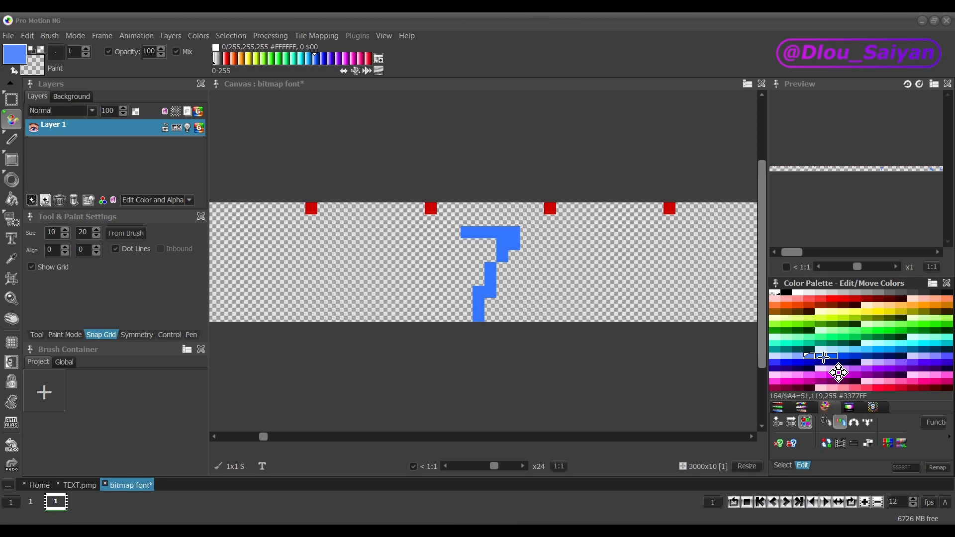
key(q)
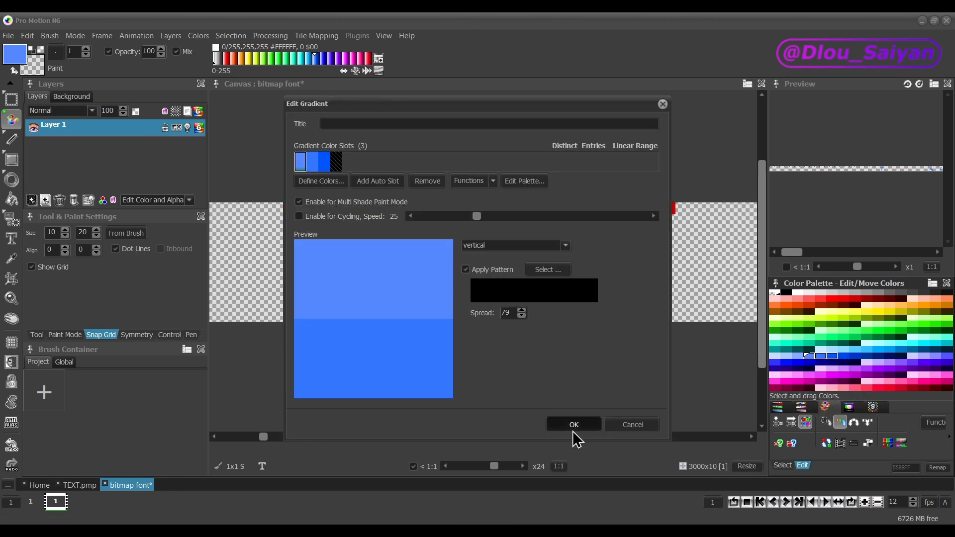
click(575, 428)
Step: Redraw the 7 as a bold digit in #3377FF, filling the cell below its red marker row
drag(453, 220, 528, 219)
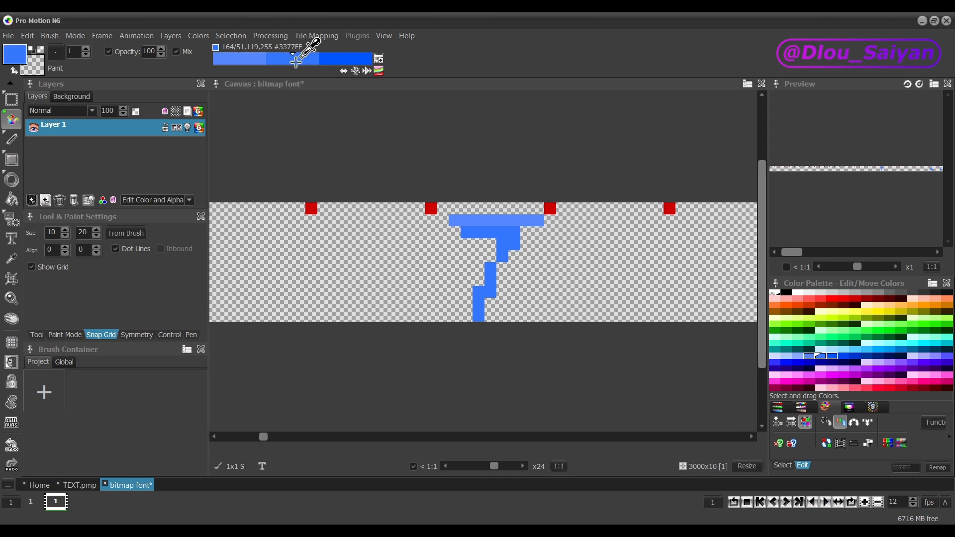
click(491, 256)
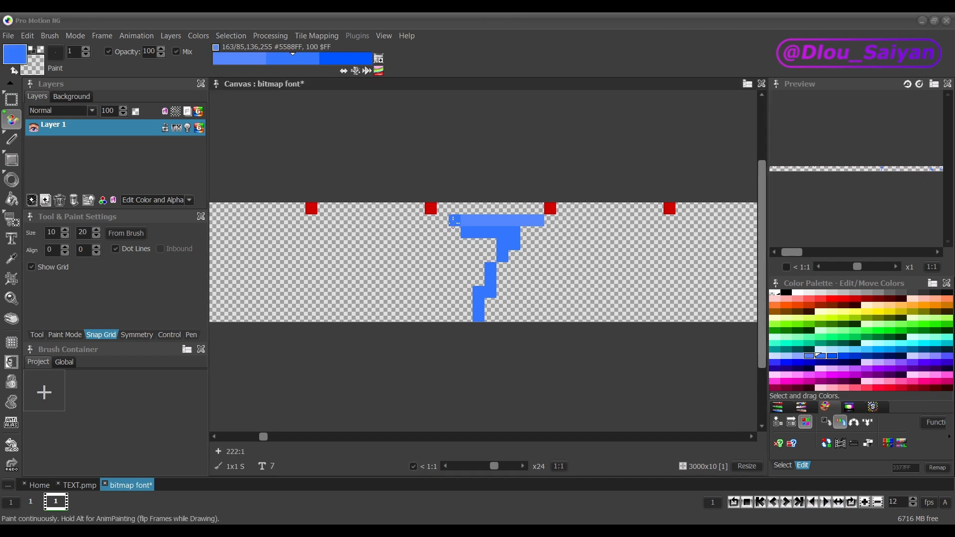
mouse_move(453, 221)
mouse_down()
mouse_move(537, 224)
mouse_move(483, 319)
mouse_move(446, 219)
mouse_move(509, 281)
mouse_move(493, 254)
mouse_move(443, 315)
mouse_up()
drag(514, 280, 480, 319)
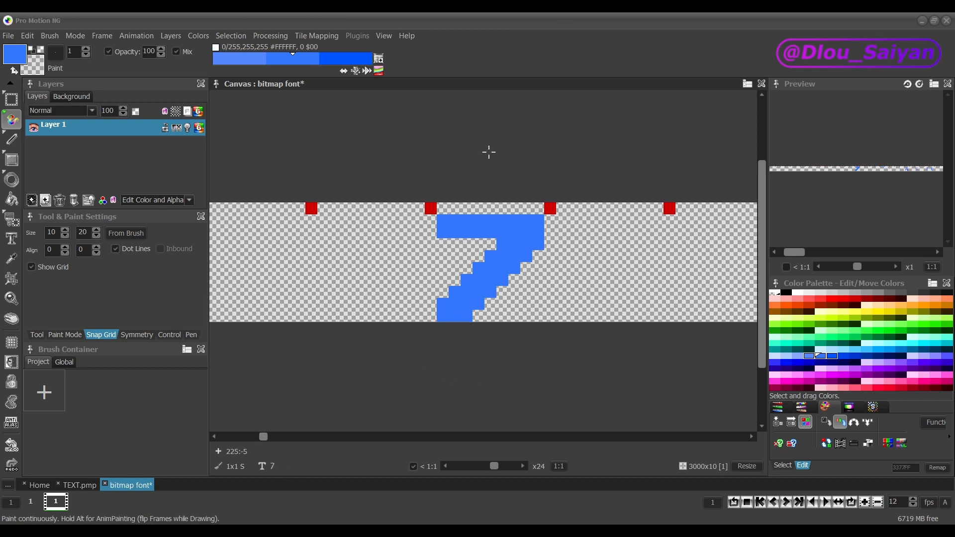
Step: Switch to Shade mode, darken the lower end of the 7 and lighten its upper-right part with the gradient colors
click(76, 36)
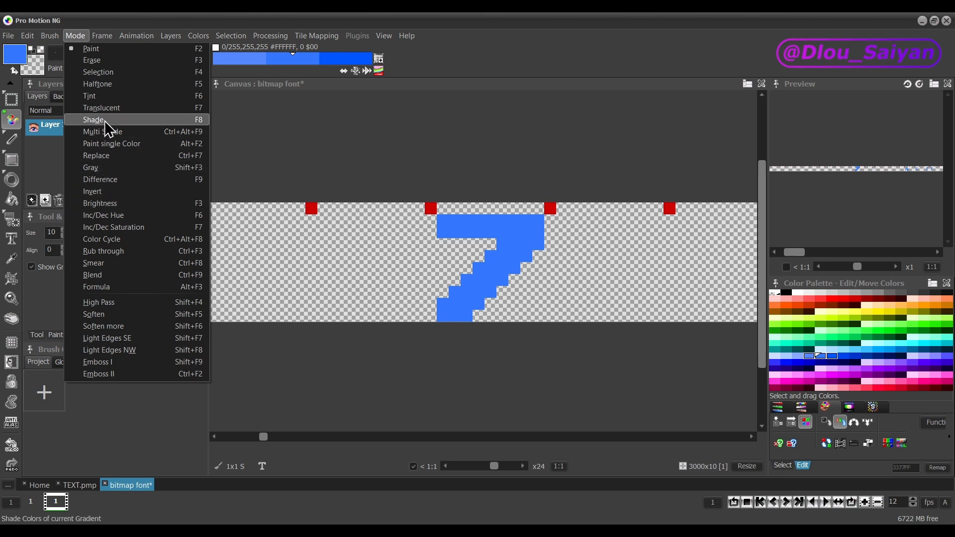
click(168, 121)
key(ctrl+z)
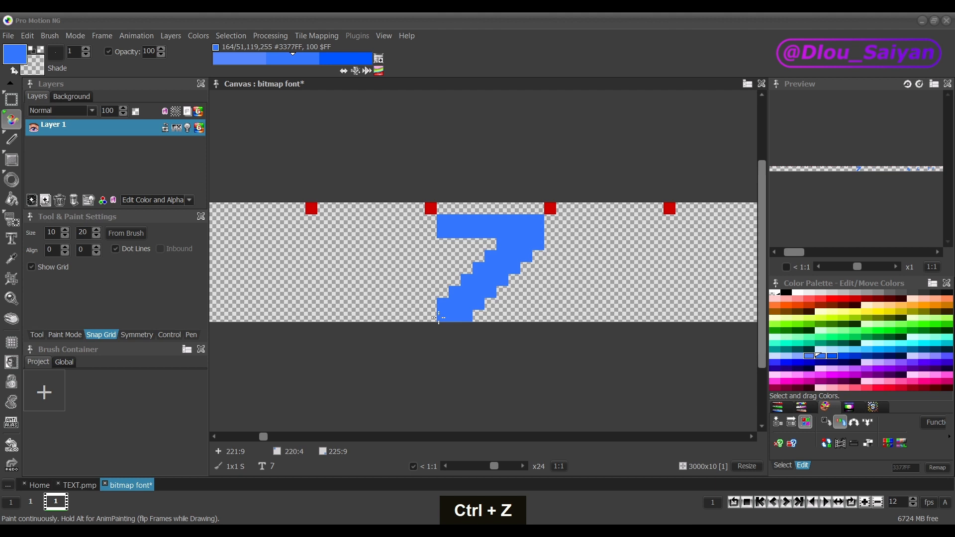
mouse_move(439, 317)
mouse_down()
mouse_move(479, 266)
mouse_move(454, 304)
mouse_up()
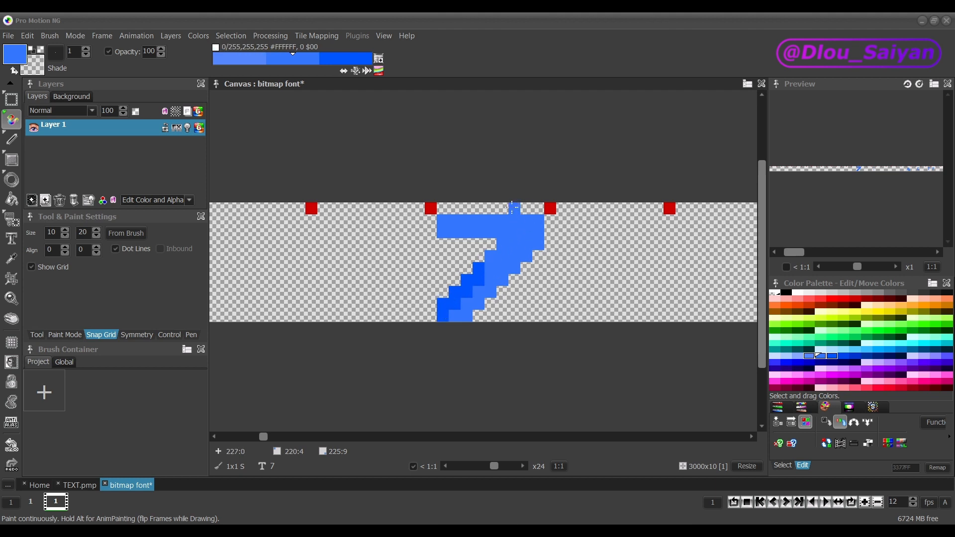
mouse_move(496, 219)
mouse_down()
mouse_move(529, 226)
mouse_move(530, 247)
mouse_move(535, 221)
mouse_move(513, 280)
mouse_move(527, 256)
mouse_up()
key(ctrl+z)
key(ctrl+z)
key(ctrl+z)
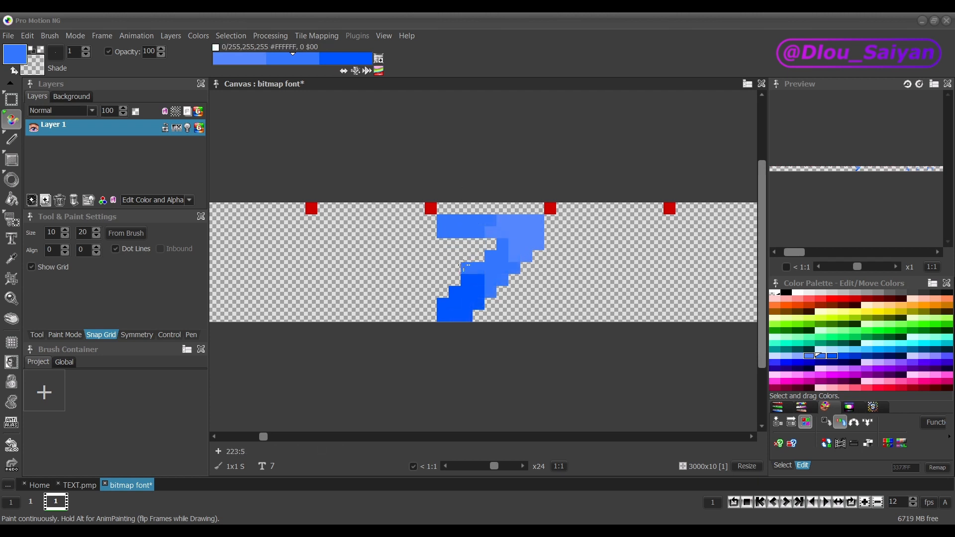
Step: Repaint the 7 in #3377FF using Paint mode and lighten only its upper-right corner using Shade mode
click(75, 36)
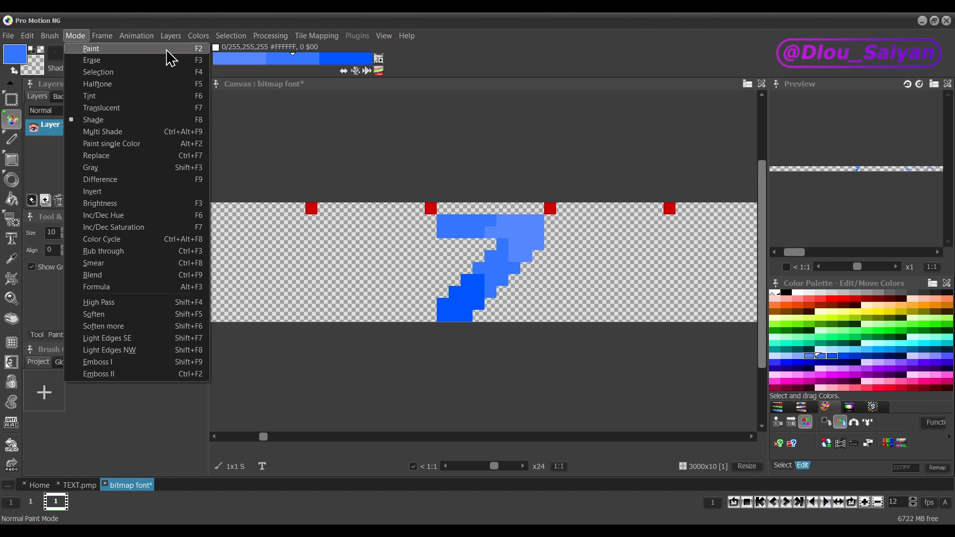
click(483, 118)
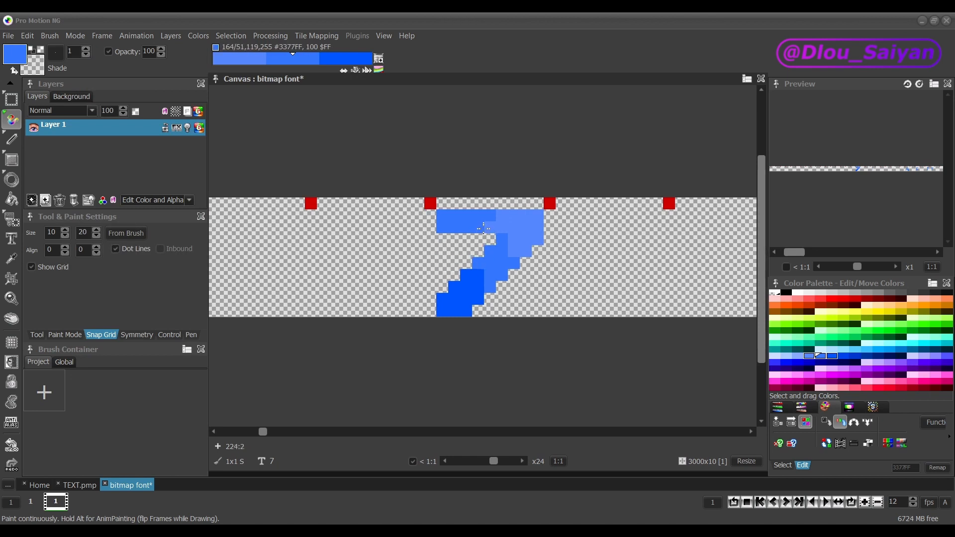
key(F2)
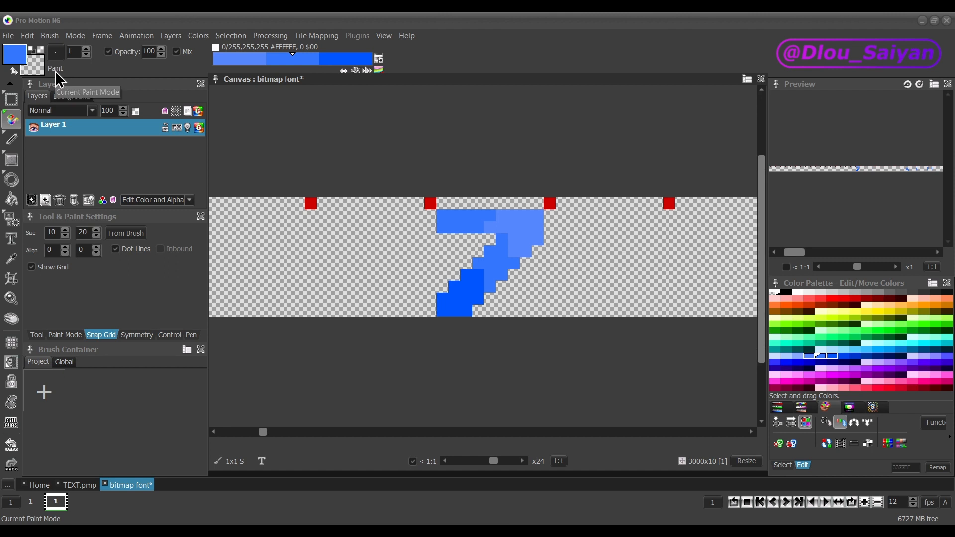
key(F2)
key(F2)
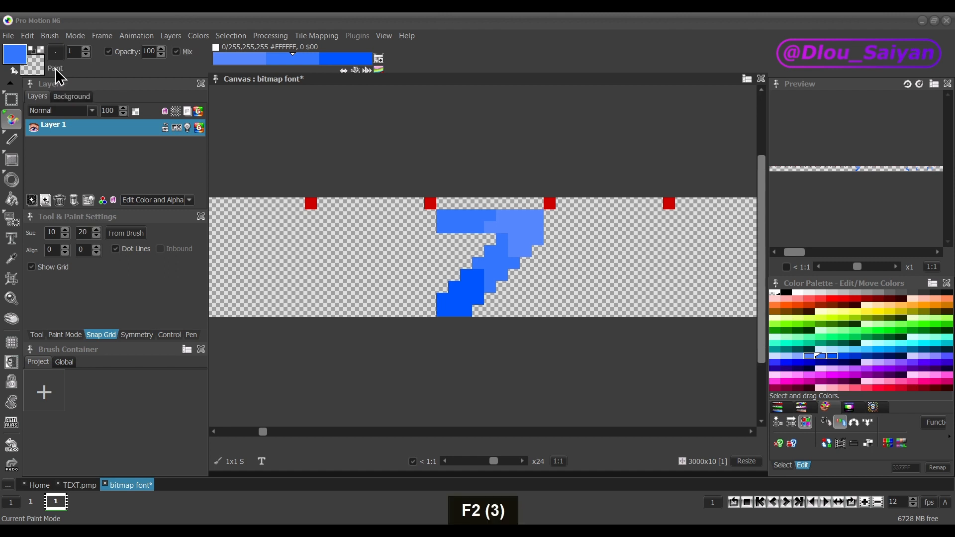
key(F2)
key(F2)
key(F2)
key(F2)
key(F2)
key(F2)
click(497, 283)
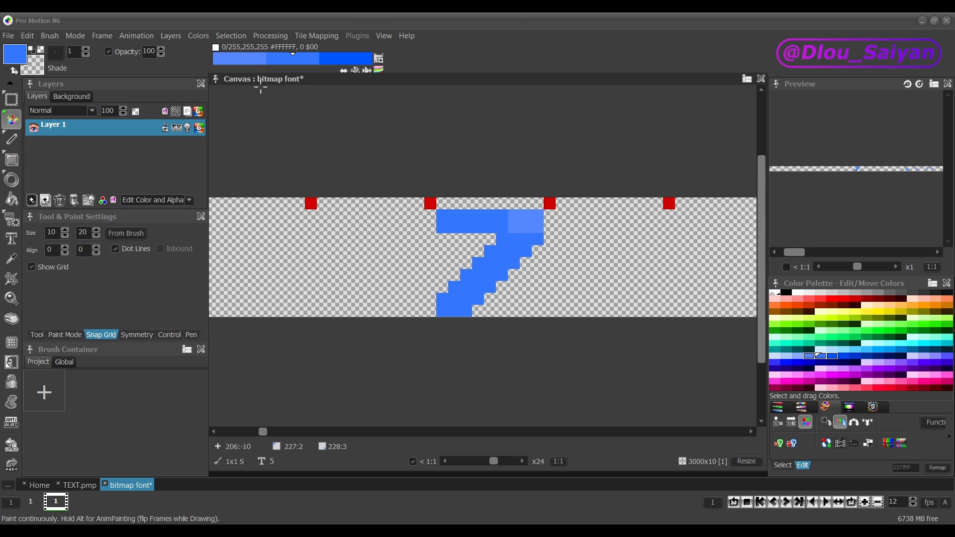
Step: Reverse the color order of the current blue gradient so it runs from dark to light
key(shift+q)
key(shift+q)
key(shift+q)
key(shift+q)
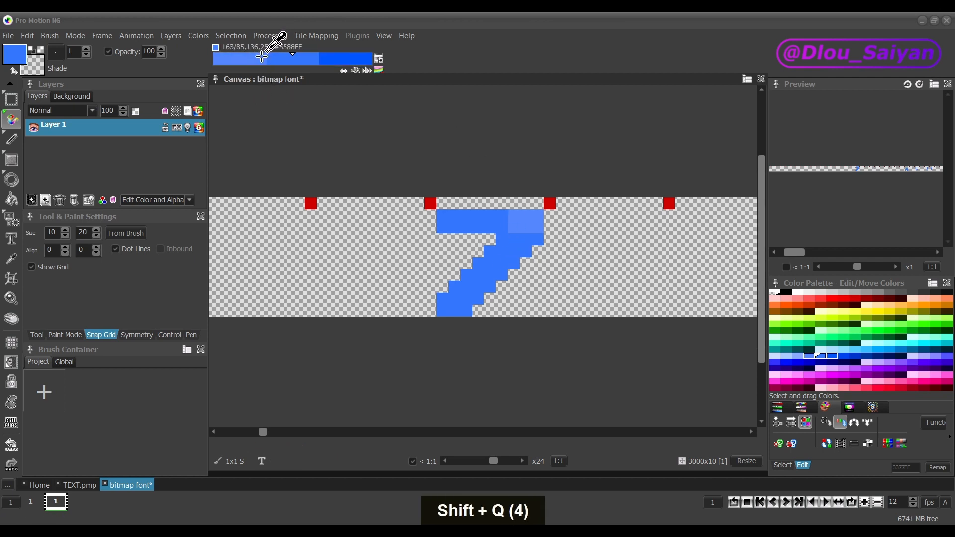
key(shift+q)
key(shift+q)
key(shift+q)
key(shift+q)
key(shift+q)
key(shift+q)
key(shift+q)
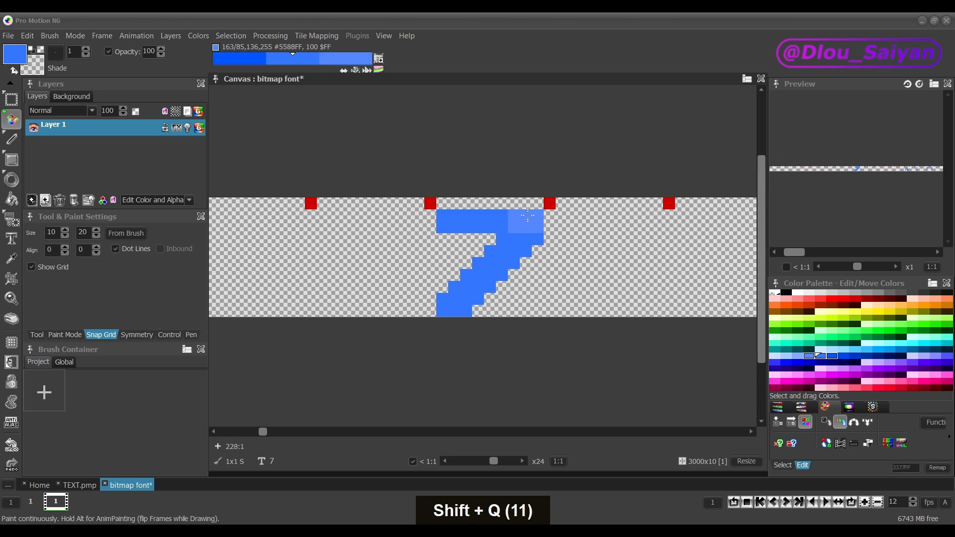
Step: Shade the 7 in Shade mode, lightening its upper and right edges and darkening its lower diagonal by reversing the gradient direction
mouse_move(528, 216)
mouse_down()
mouse_move(506, 229)
mouse_move(522, 238)
mouse_move(525, 262)
mouse_up()
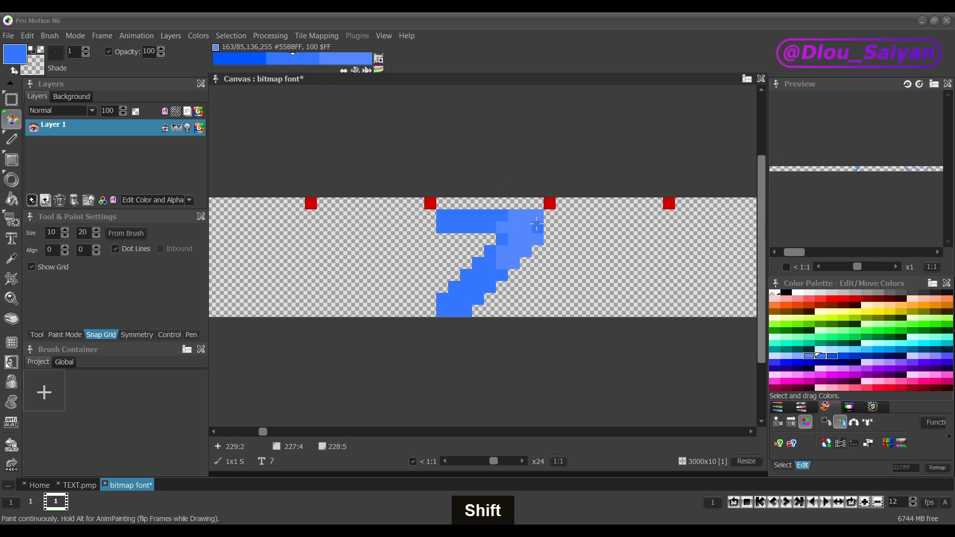
key(shift+q)
mouse_move(534, 223)
mouse_down()
mouse_move(508, 260)
mouse_move(521, 257)
mouse_move(470, 315)
mouse_move(483, 300)
mouse_move(483, 279)
mouse_move(454, 302)
mouse_move(507, 256)
mouse_move(516, 262)
mouse_move(531, 225)
mouse_move(471, 241)
mouse_move(434, 230)
mouse_move(475, 222)
mouse_move(536, 238)
mouse_up()
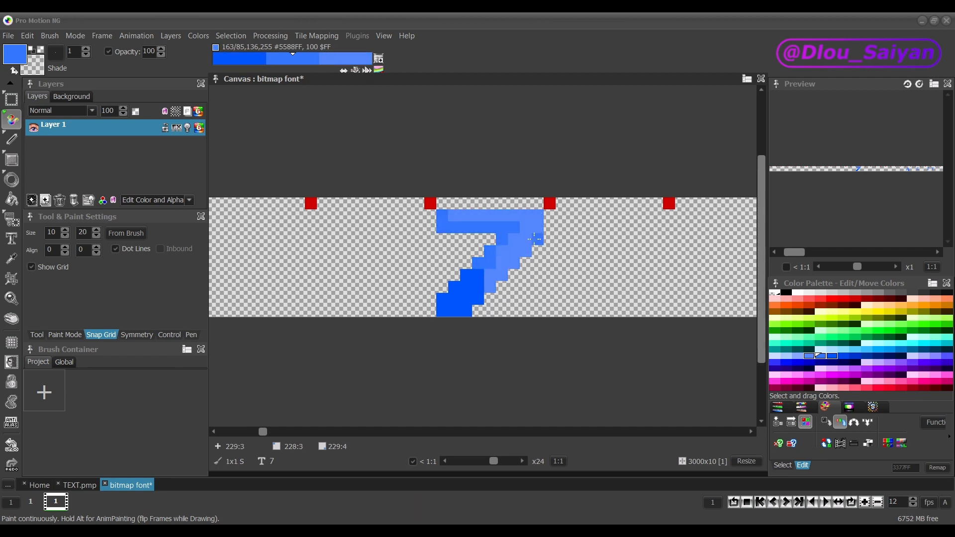
scroll(534, 239, down, 1)
drag(480, 260, 492, 266)
key(shift+q)
drag(475, 309, 499, 286)
Step: Redraw the A and the C as bold letters and shade them from light upper edges to dark lower-left edges
drag(365, 309, 425, 309)
drag(363, 264, 413, 310)
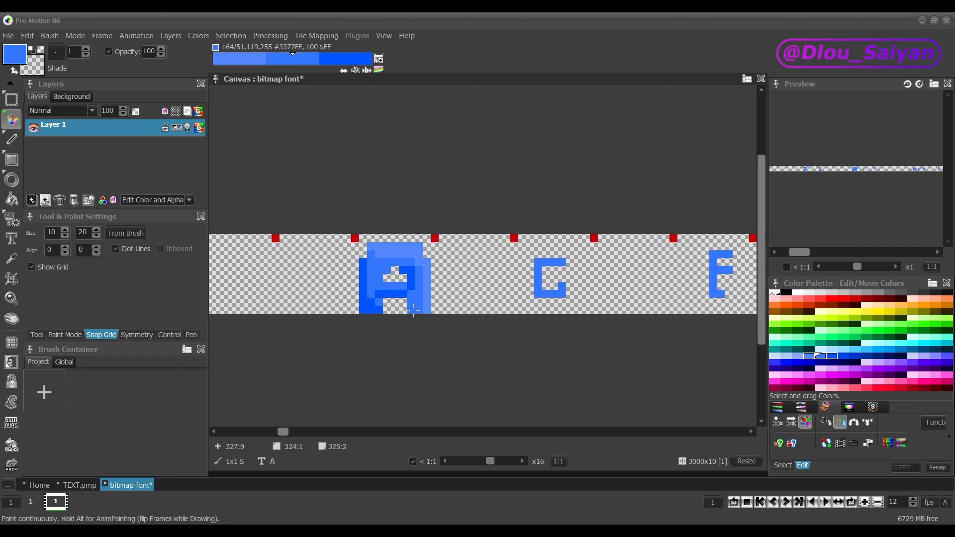
drag(530, 255, 585, 271)
drag(530, 310, 563, 309)
drag(566, 279, 352, 278)
Step: Shade the bold E with light upper and dark left areas, and thicken the F down its stem
drag(522, 255, 497, 294)
drag(467, 261, 507, 287)
mouse_move(522, 255)
mouse_down()
mouse_move(563, 285)
mouse_move(491, 309)
mouse_up()
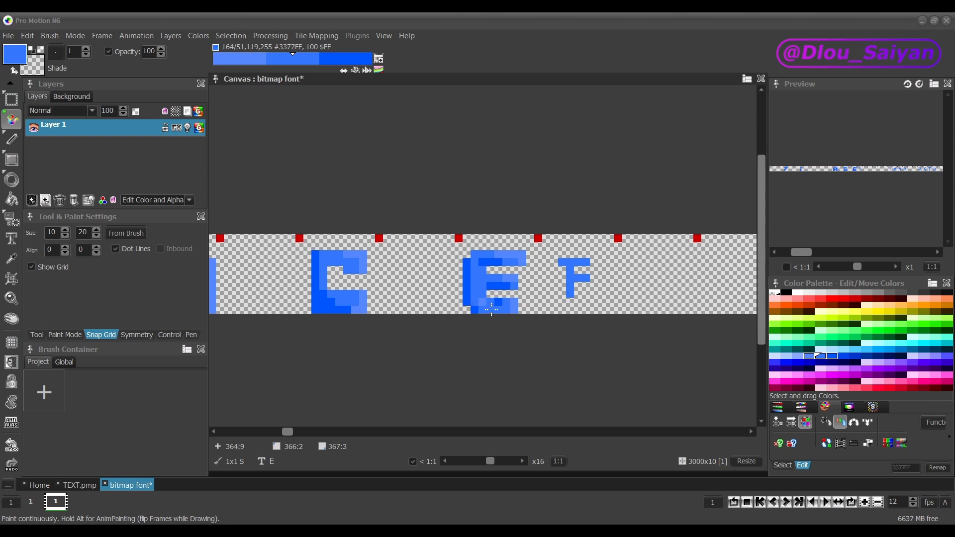
drag(567, 261, 577, 311)
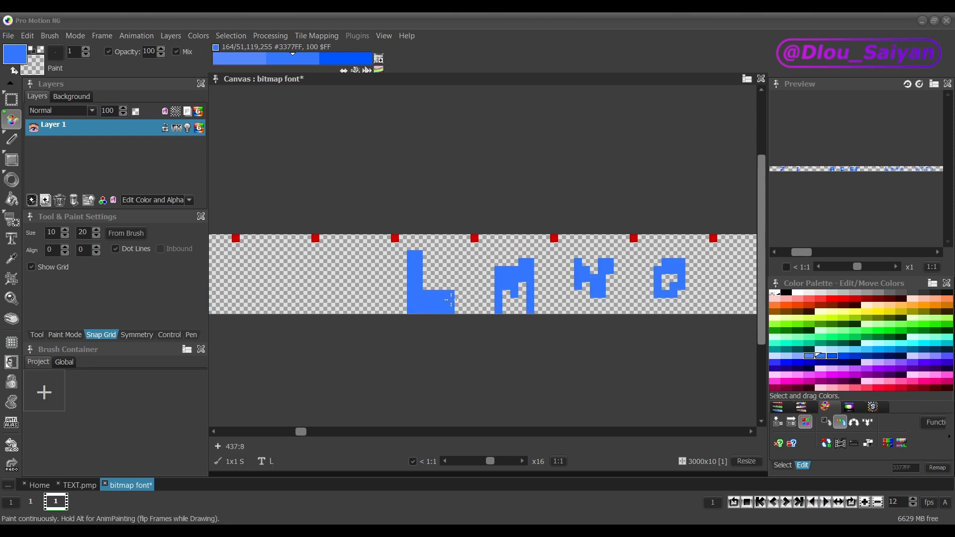
Step: Thicken the L, M, N and O in #3377FF and shade them in Shade mode with the gradient's blues
drag(413, 258, 460, 304)
mouse_move(484, 256)
mouse_down()
mouse_move(610, 262)
mouse_move(617, 310)
mouse_up()
key(F5)
drag(301, 432, 306, 431)
drag(401, 261, 438, 306)
Step: Shade the bold R and S with dark blue left and inner areas and lighter upper edges
mouse_move(306, 432)
mouse_down()
mouse_move(311, 441)
mouse_move(314, 432)
mouse_up()
drag(299, 246, 347, 310)
drag(419, 254, 371, 309)
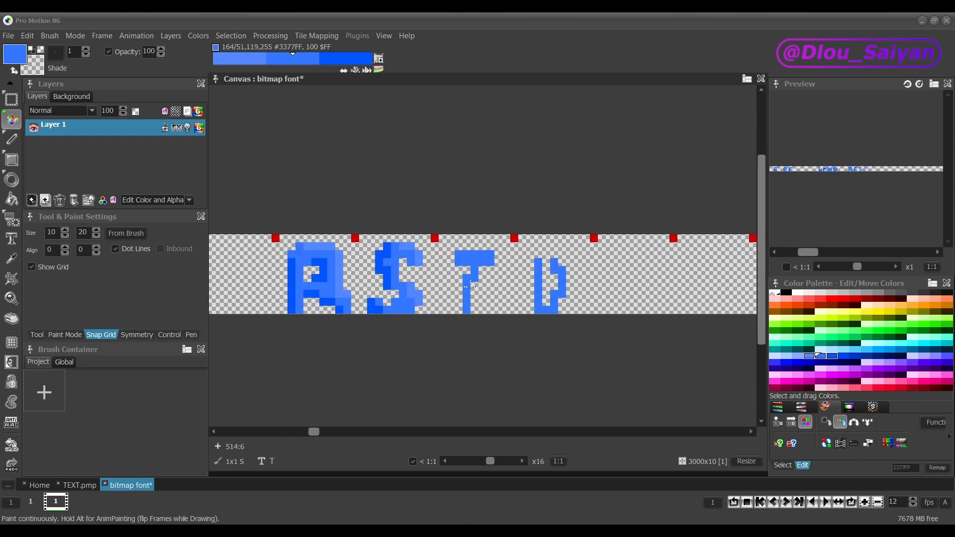
Step: Thicken and shade the T and U, and paint more #3377FF pixels on the accented Ó in Paint mode
drag(472, 286, 497, 311)
mouse_move(527, 253)
mouse_down()
mouse_move(587, 310)
mouse_move(562, 313)
mouse_up()
key(F2)
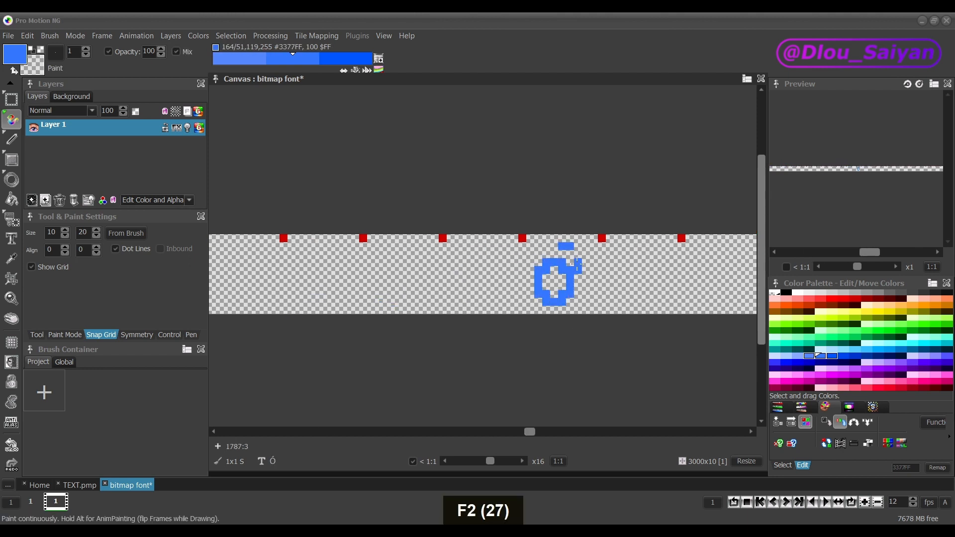
mouse_move(576, 263)
mouse_down()
mouse_move(574, 310)
mouse_move(590, 269)
mouse_move(558, 279)
mouse_up()
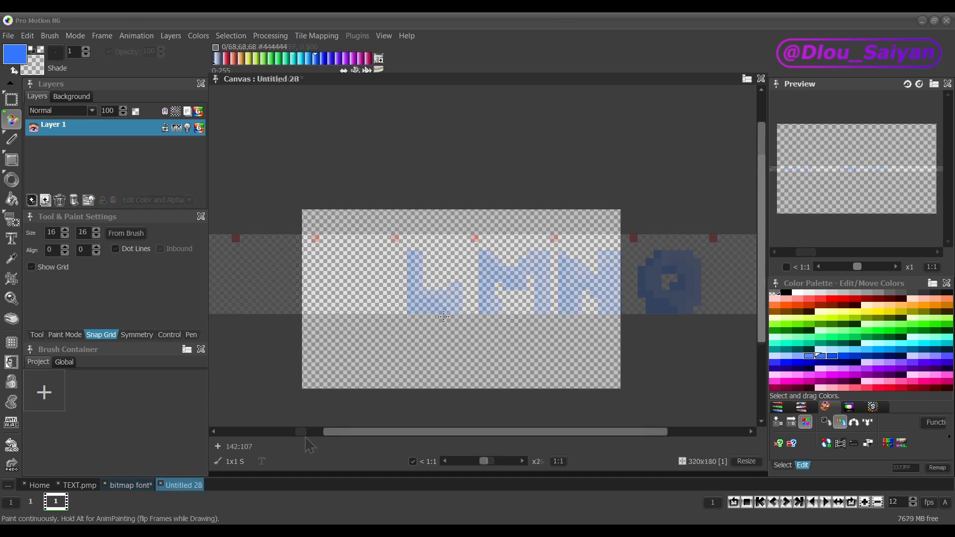
Step: Start a text on the new 320x180 canvas and choose the open "bitmap font" project as its bitmap font
key(t)
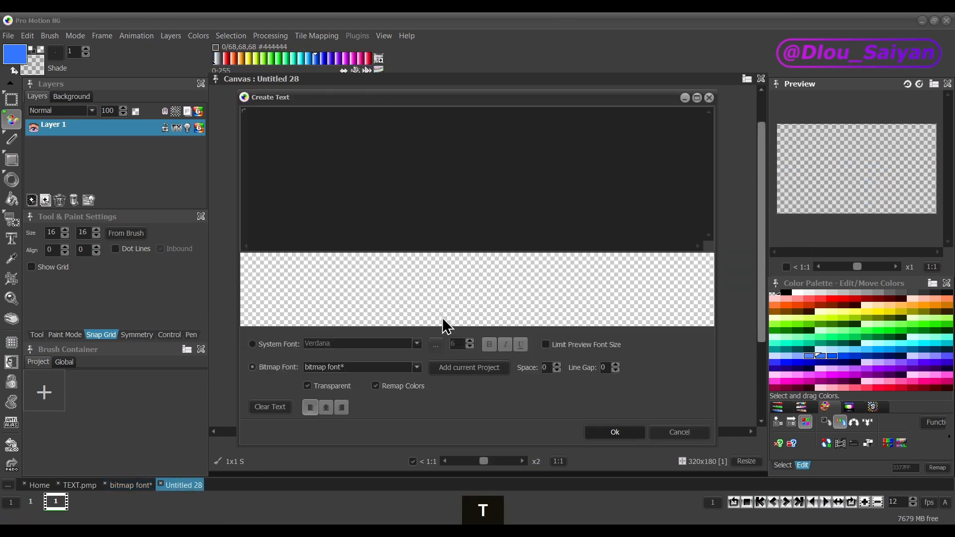
click(363, 368)
click(352, 387)
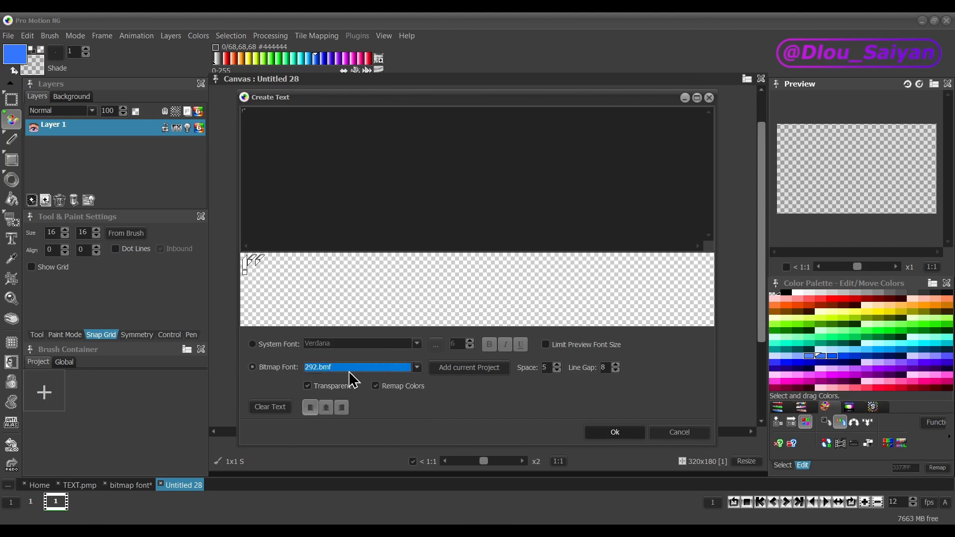
click(351, 370)
scroll(340, 398, up, 2)
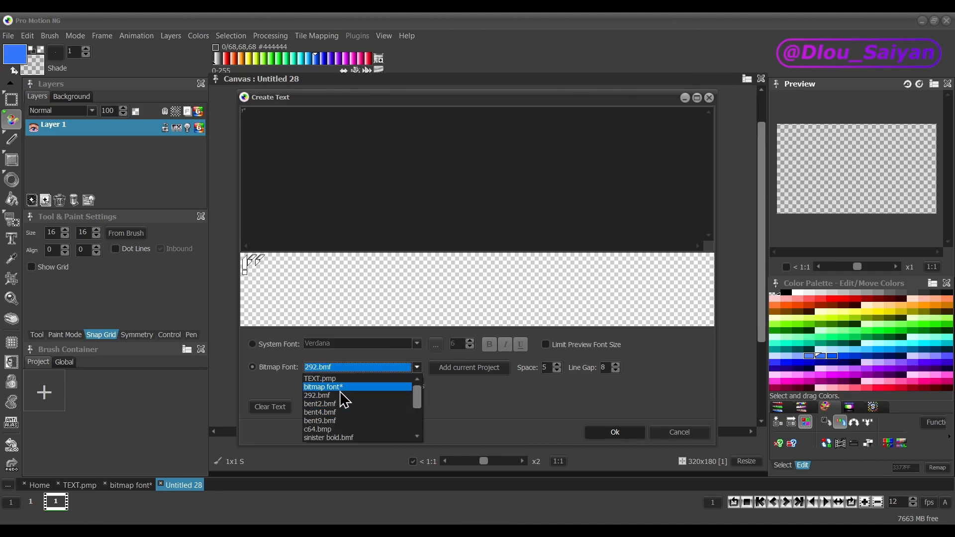
click(341, 390)
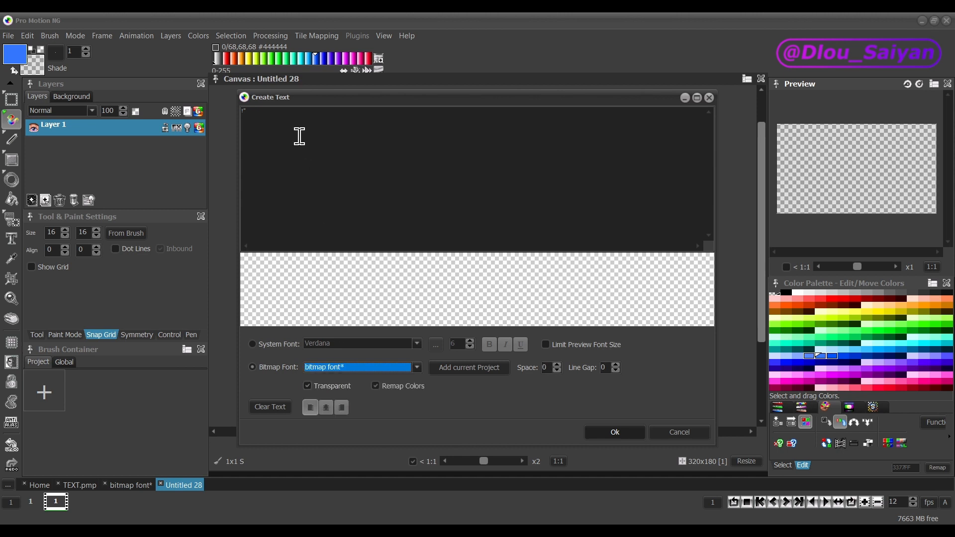
Step: Enter "7 METERS FROM ME: OSCAR AND THE CELL OF THE SOUL" as two centered lines, breaking before OSCAR, and create the text brush
text(7 METERS FROM ME: OSCAR AND THE)
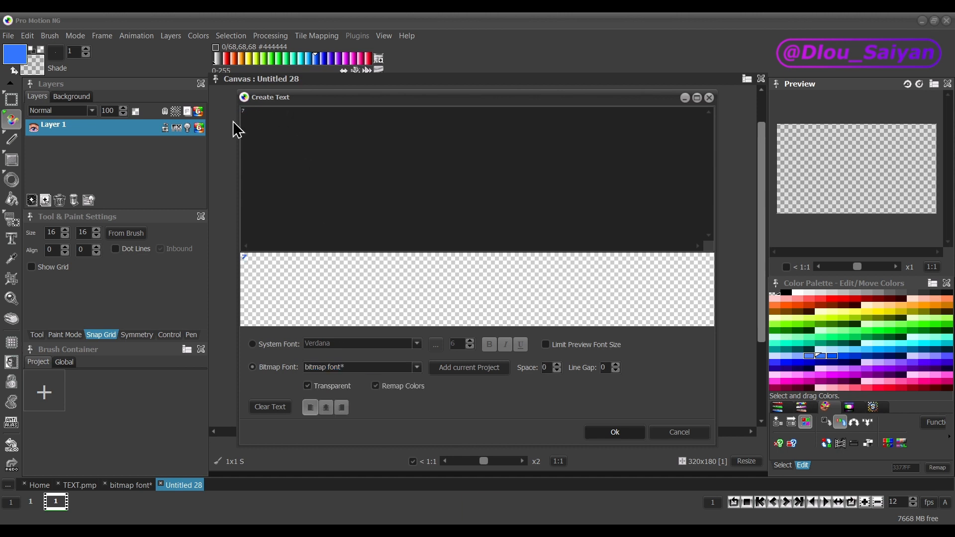
text( CELL OF THE SOUL)
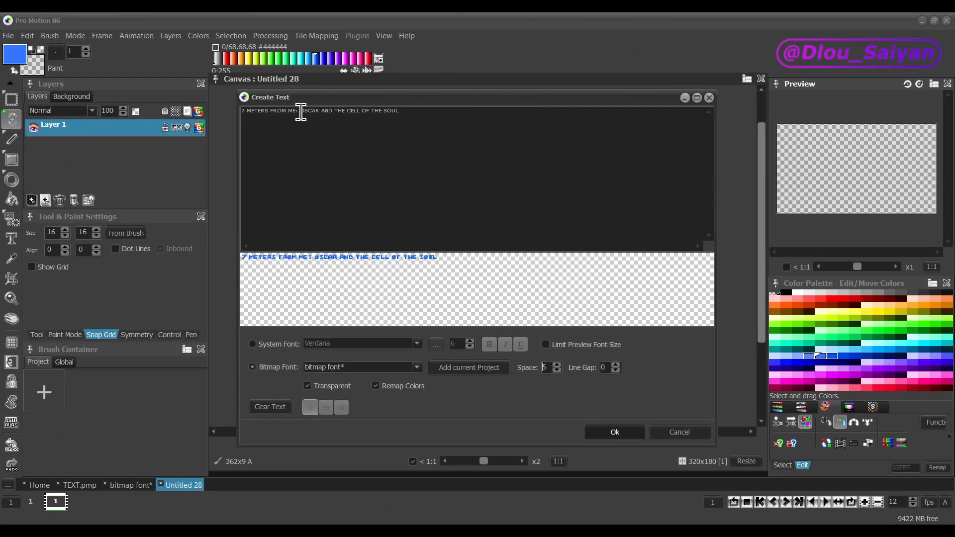
click(300, 111)
key(Return)
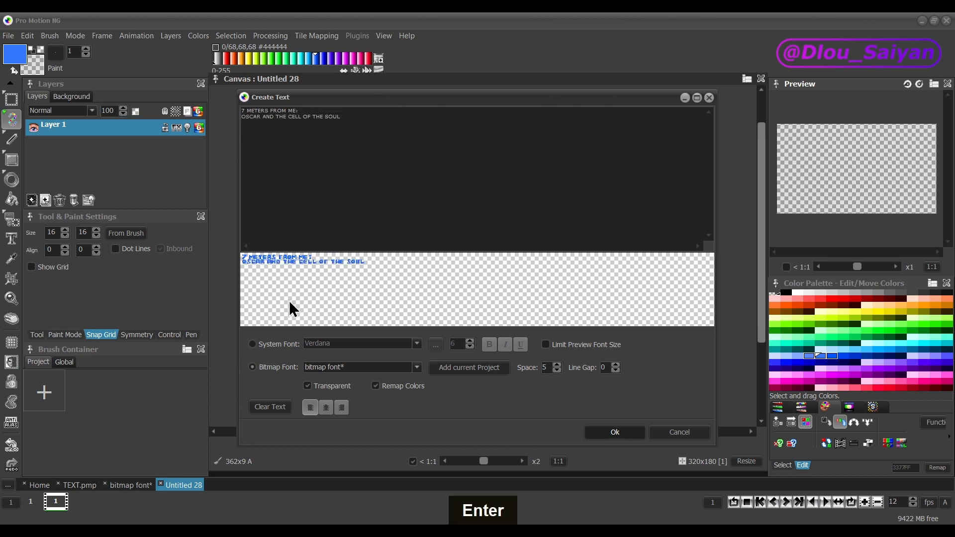
click(325, 408)
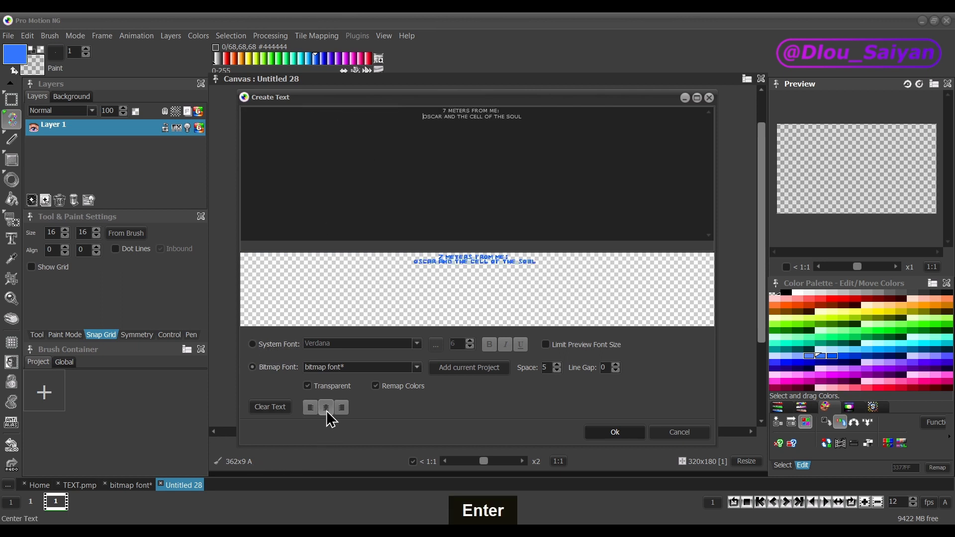
click(614, 432)
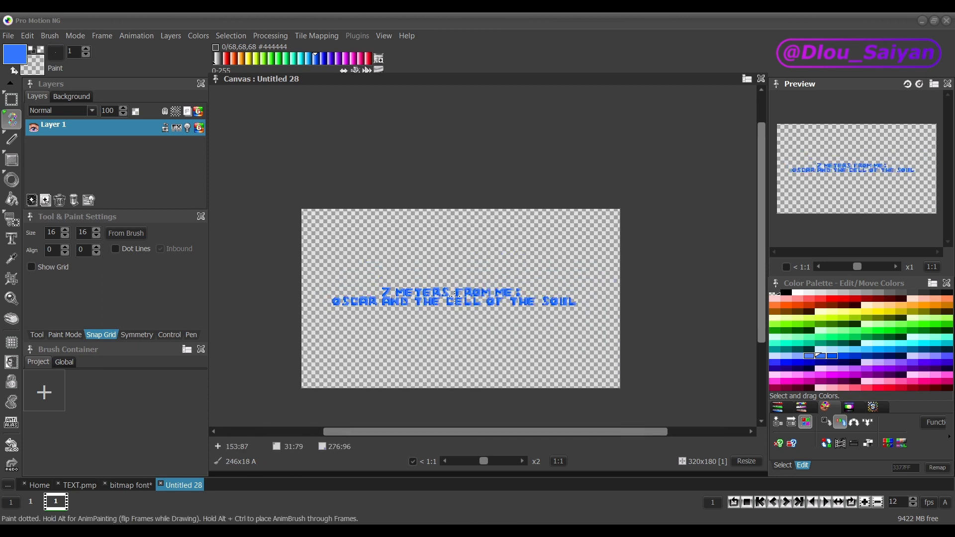
Step: Reopen the text settings, set the line gap to 6, increase the space value, and recreate the text brush
key(t)
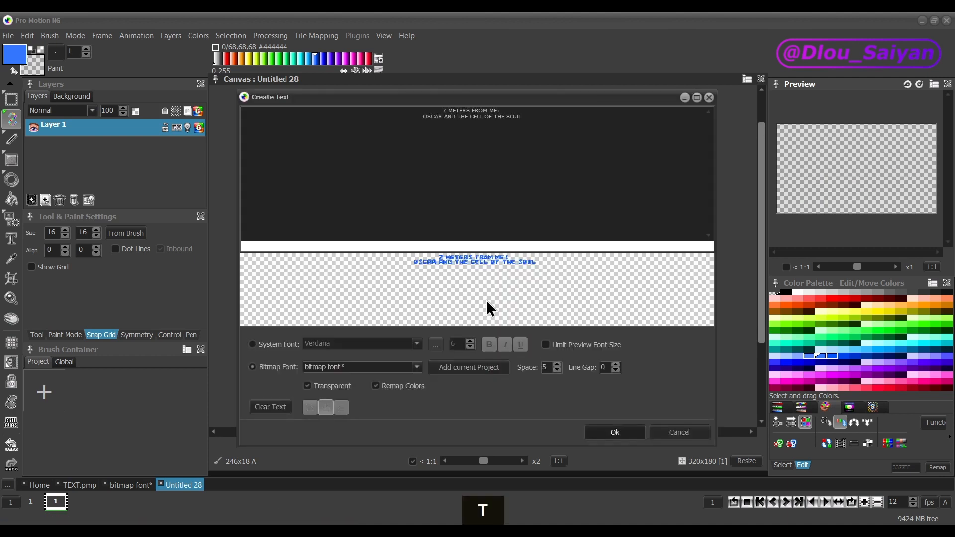
click(616, 365)
click(616, 365)
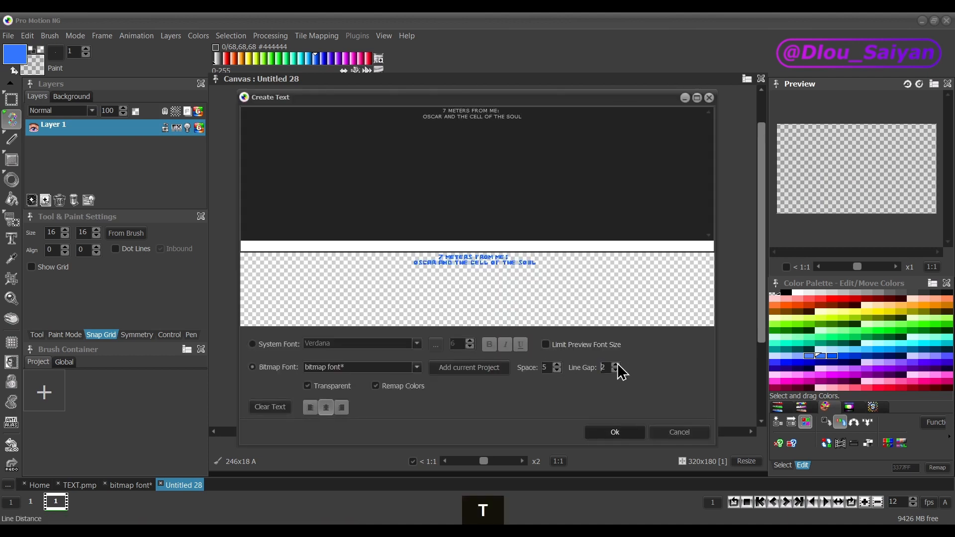
click(616, 365)
click(616, 365)
click(616, 365)
click(616, 365)
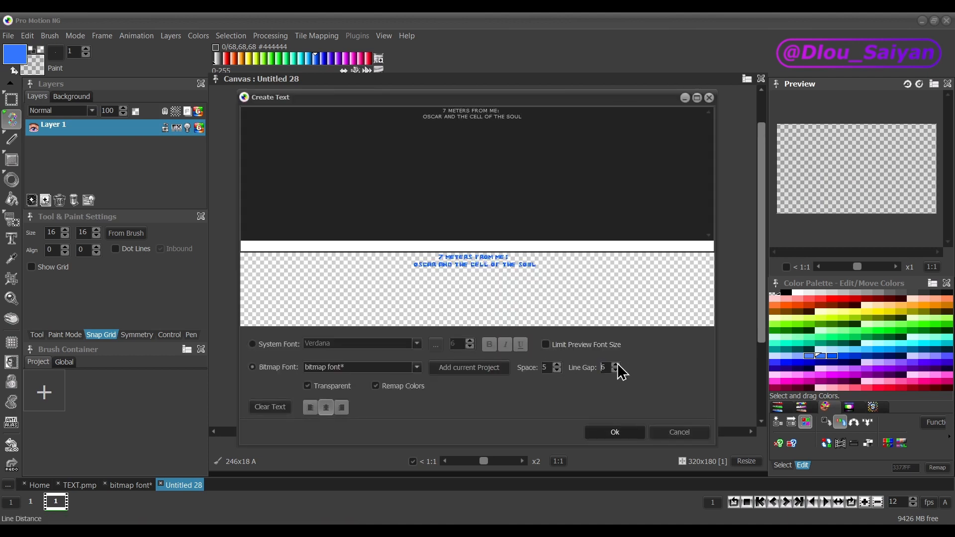
click(557, 364)
click(557, 364)
click(613, 432)
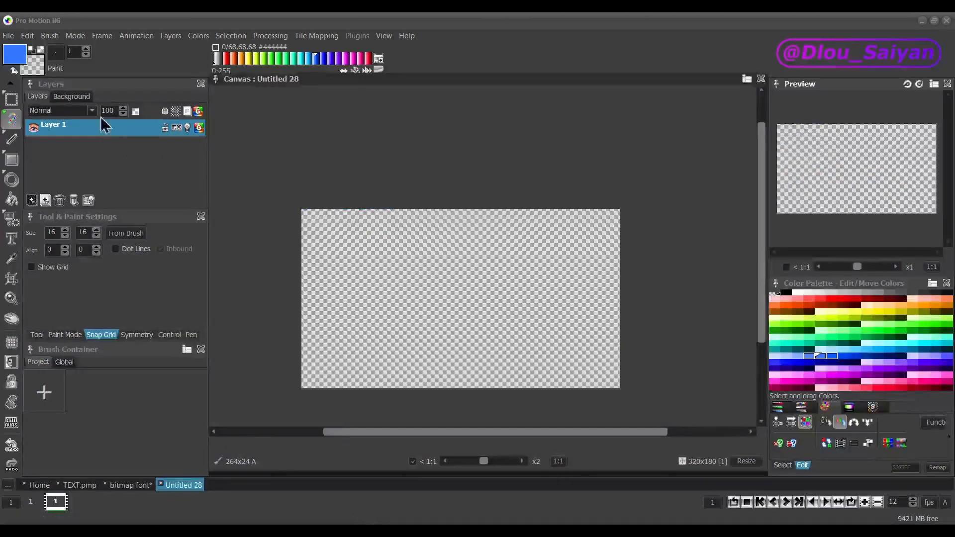
Step: Set the canvas background to the solid color 000000, and return to the 1x1 brush once the two-line text is stamped
click(72, 97)
click(35, 131)
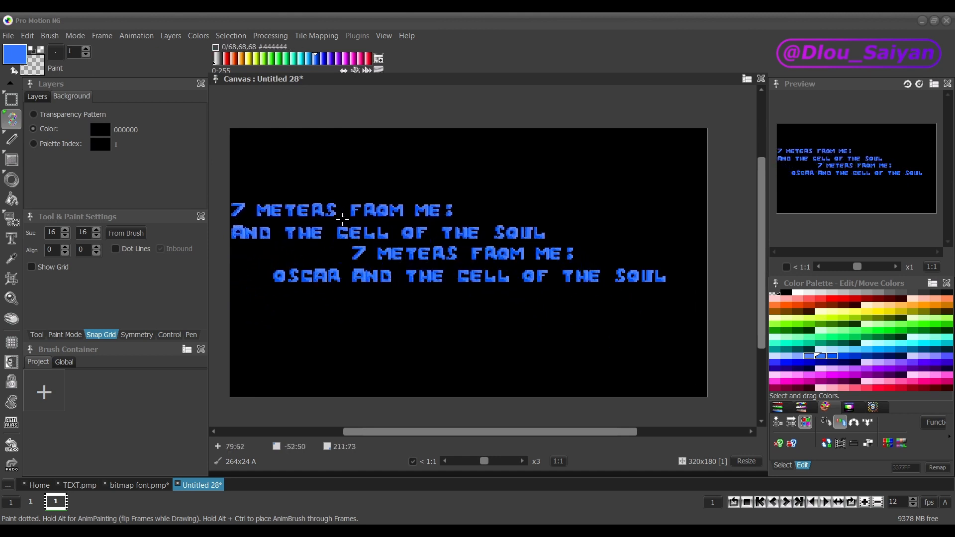
key(period)
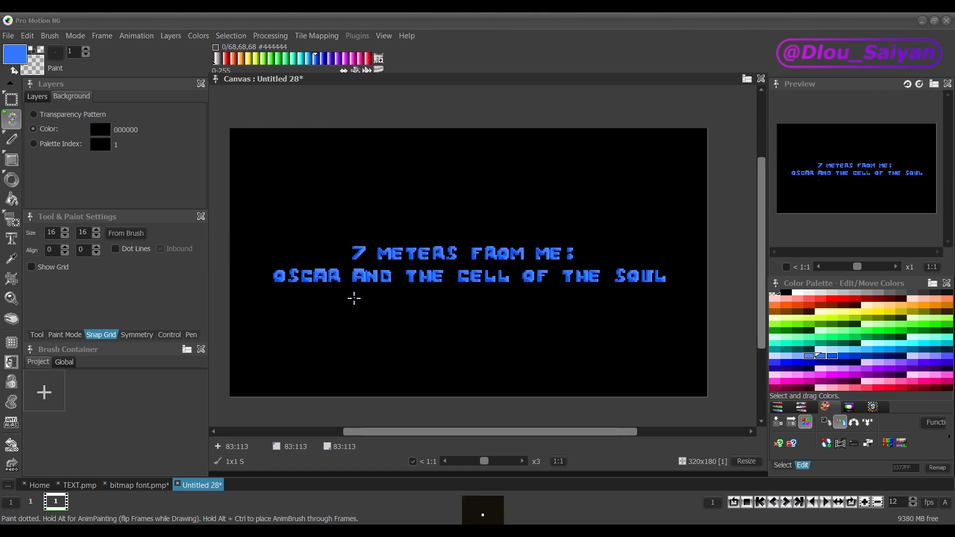
Step: Examine the spacing between neighbouring letters in the stamped text, especially the A and N of AND
scroll(369, 284, up, 5)
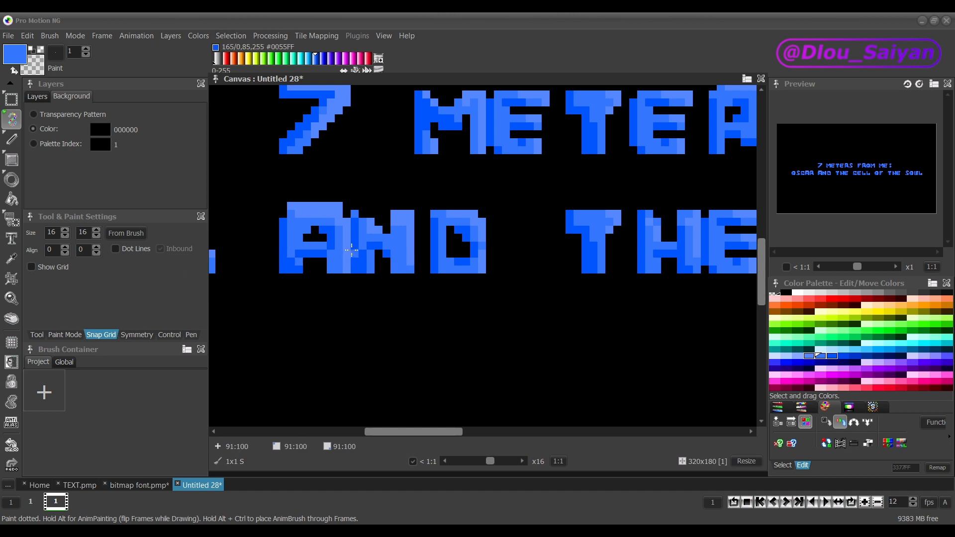
scroll(354, 246, down, 4)
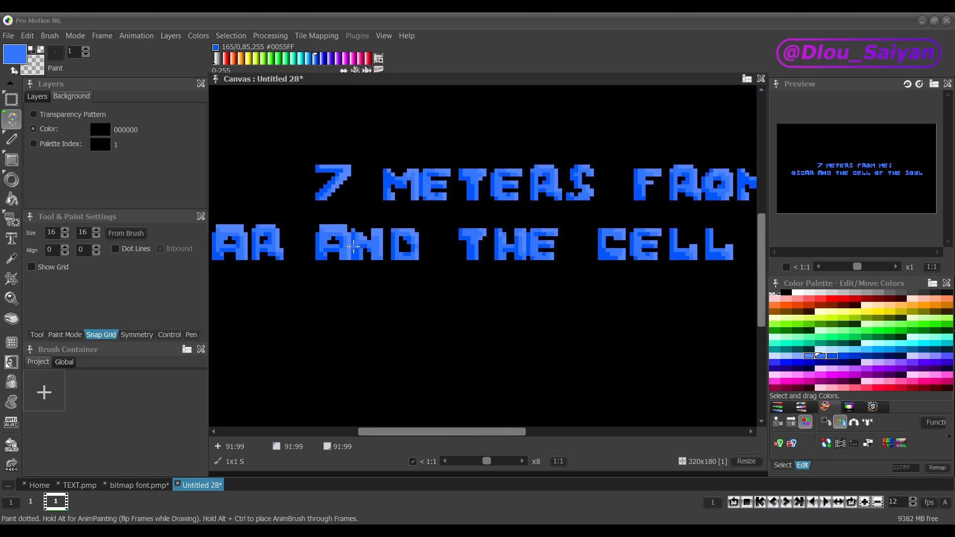
scroll(355, 246, up, 2)
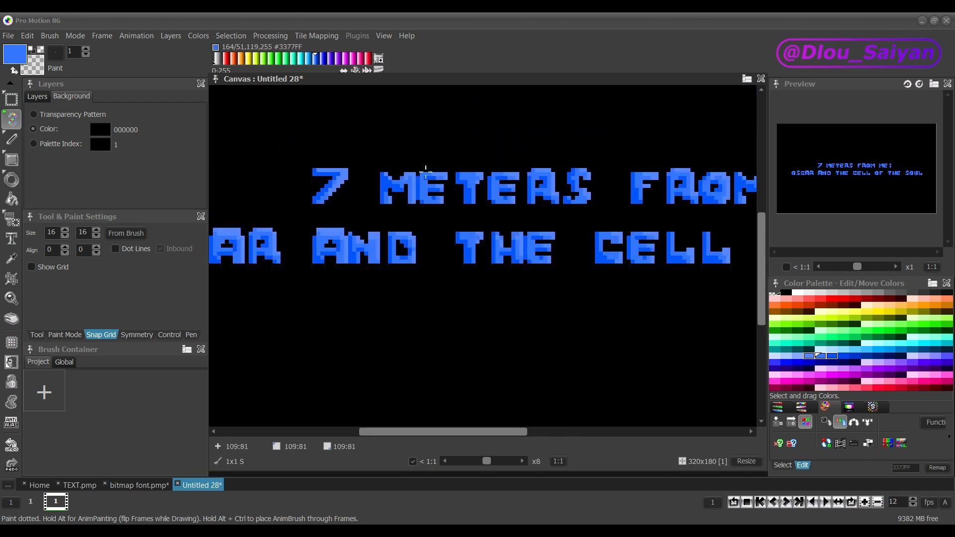
scroll(412, 211, up, 2)
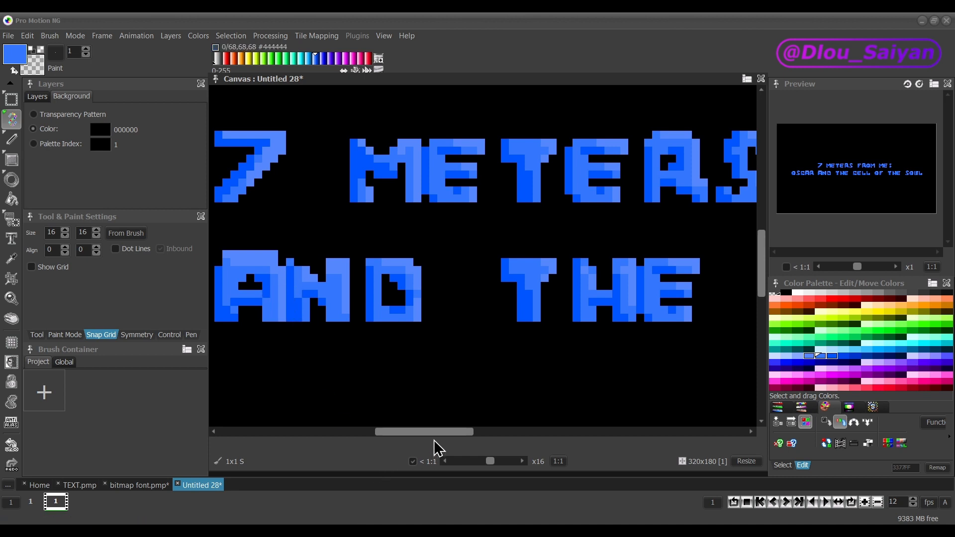
Step: Inspect how the A, M and N fill their cells between red markers in the bitmap font project, and return to the text canvas
click(148, 484)
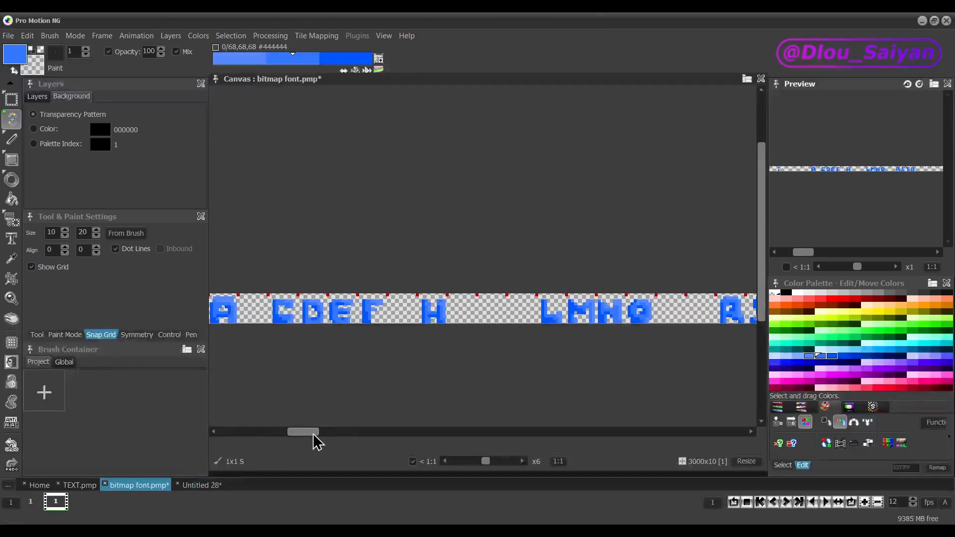
drag(315, 441, 296, 440)
scroll(499, 288, up, 6)
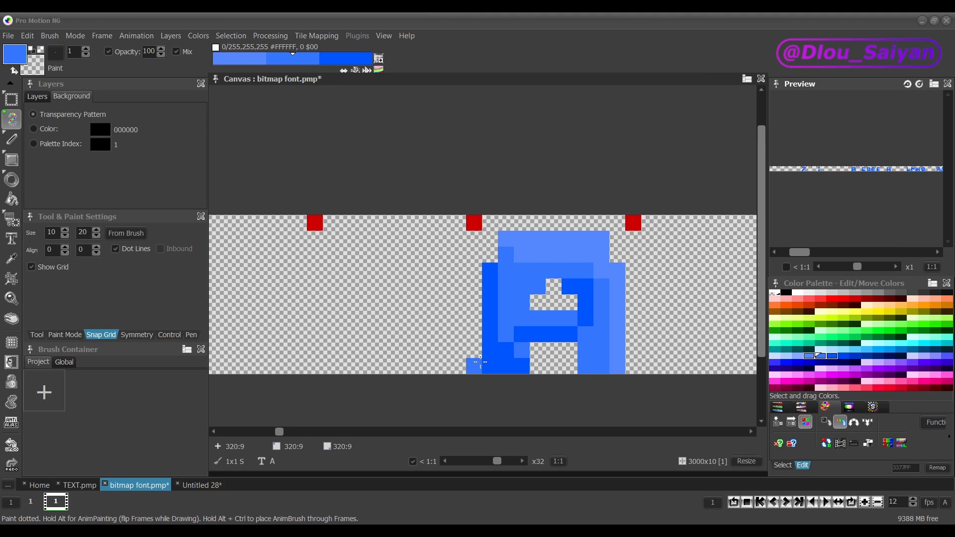
scroll(338, 406, down, 5)
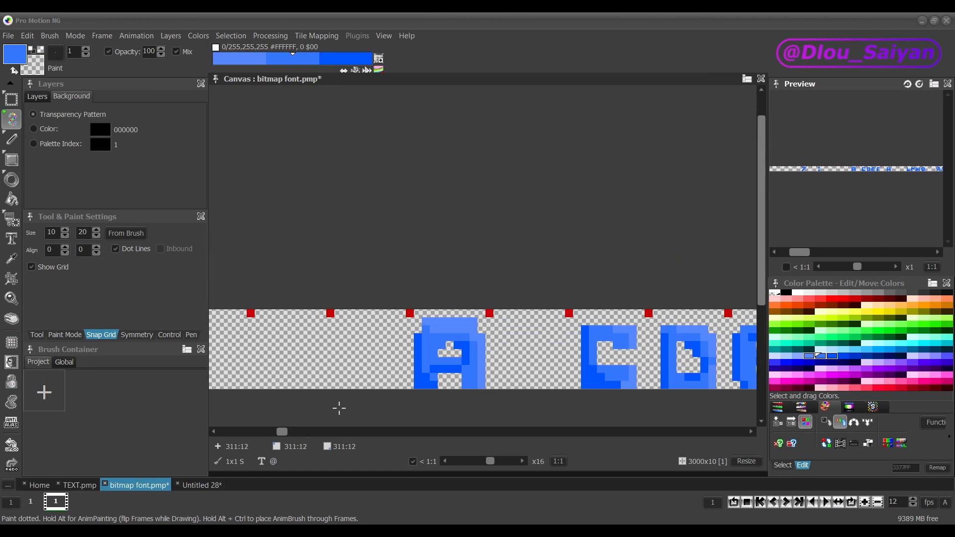
drag(297, 441, 320, 446)
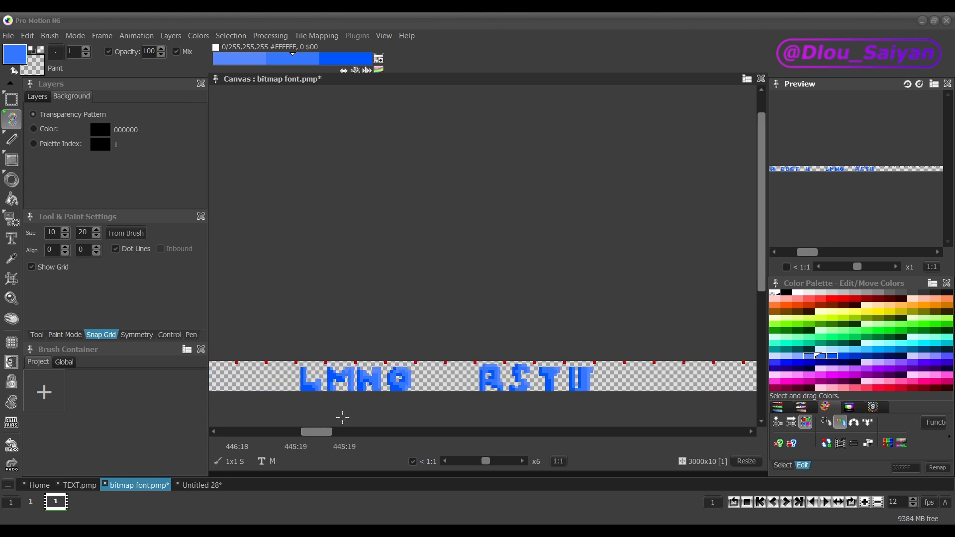
scroll(357, 387, up, 3)
scroll(357, 386, up, 2)
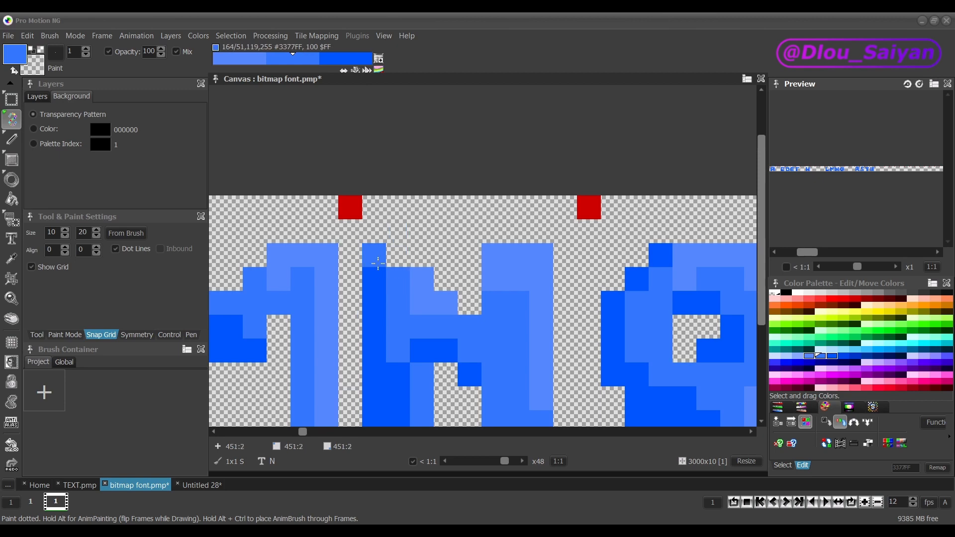
scroll(373, 392, down, 4)
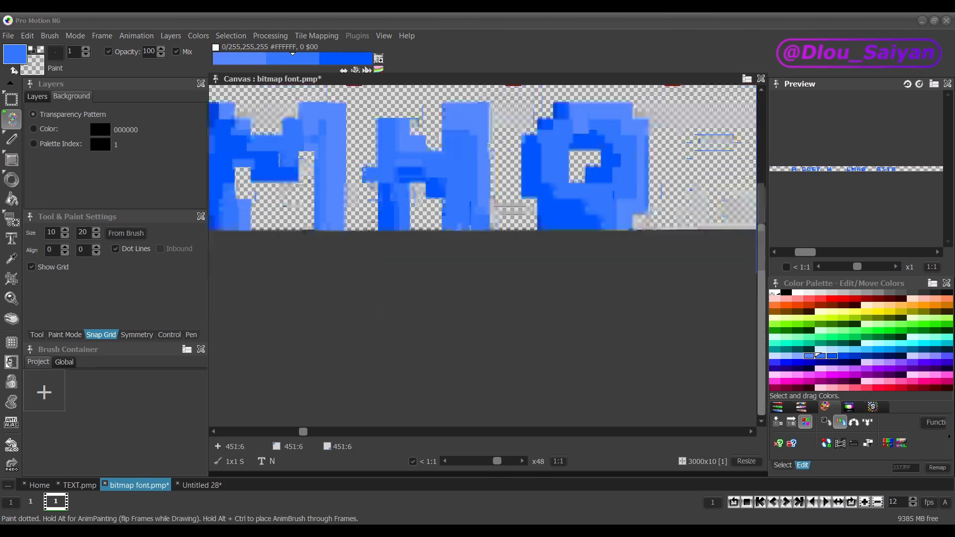
drag(305, 432, 295, 431)
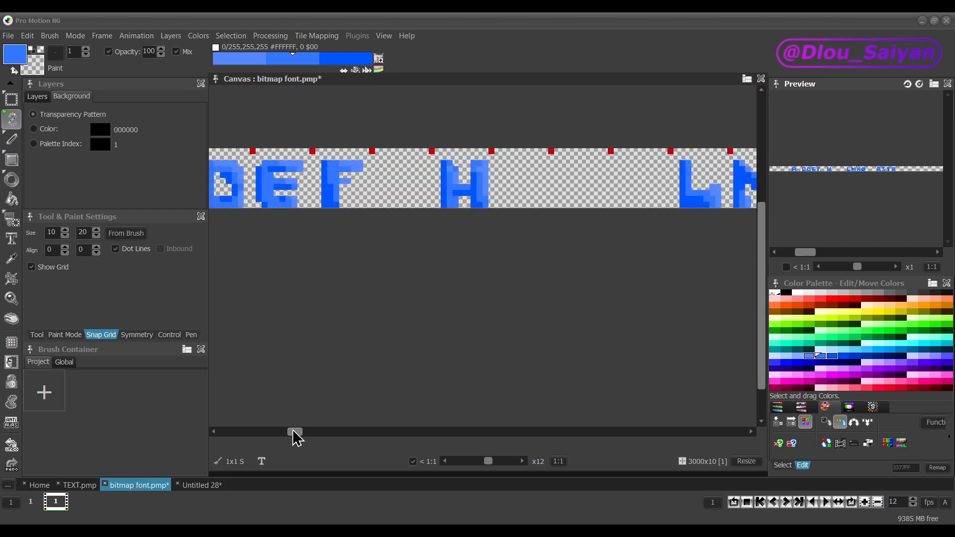
click(202, 485)
scroll(323, 363, down, 2)
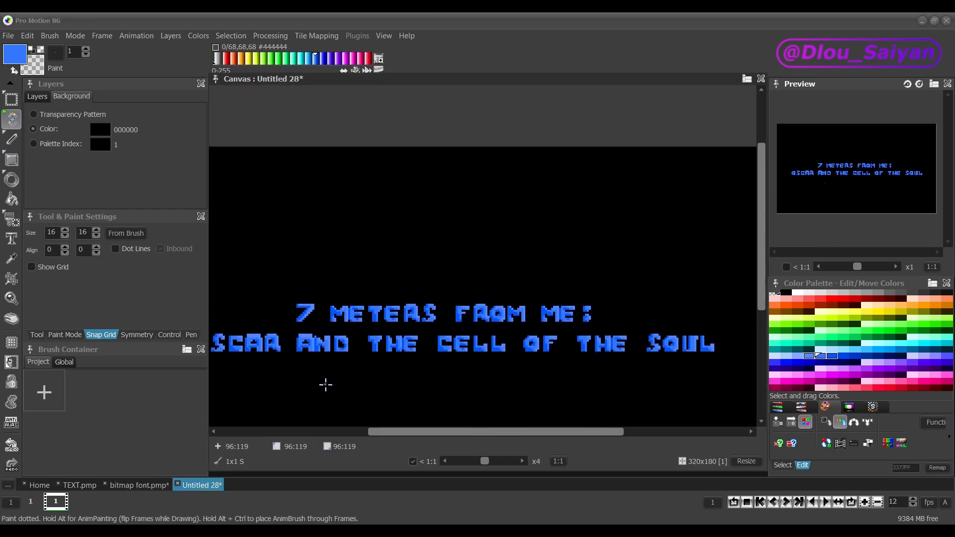
Step: Recreate the two-line text brush with the current bitmap font settings and stamp a second copy directly below the first
key(t)
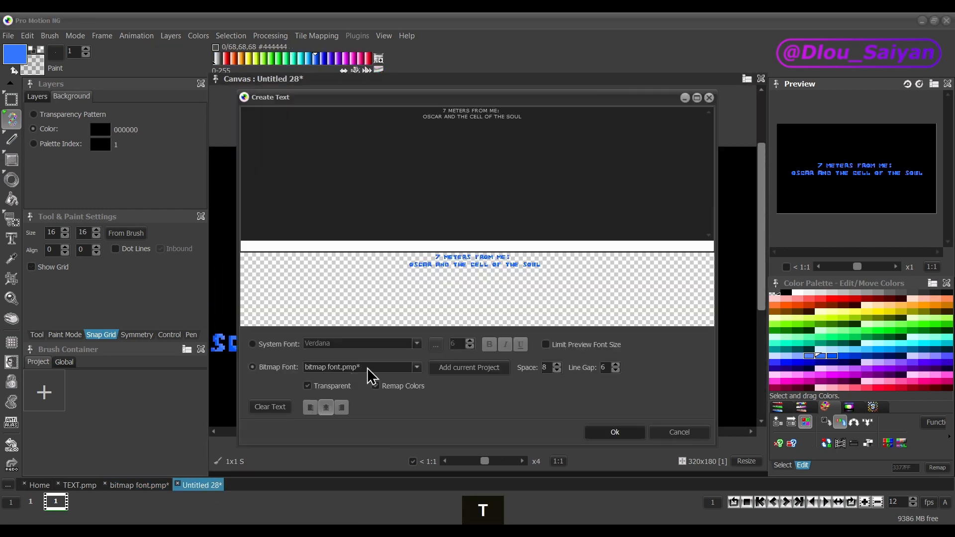
click(613, 433)
drag(518, 432, 494, 432)
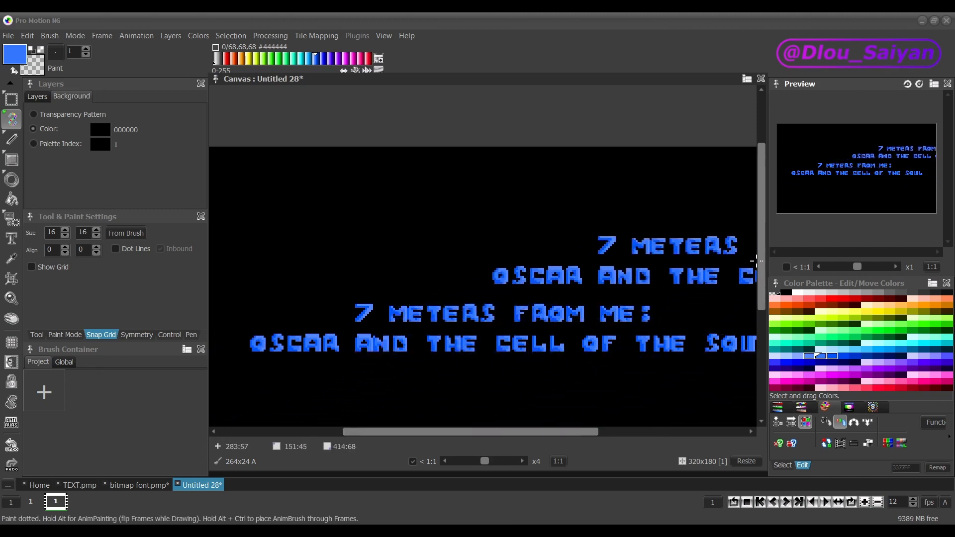
drag(761, 266, 761, 311)
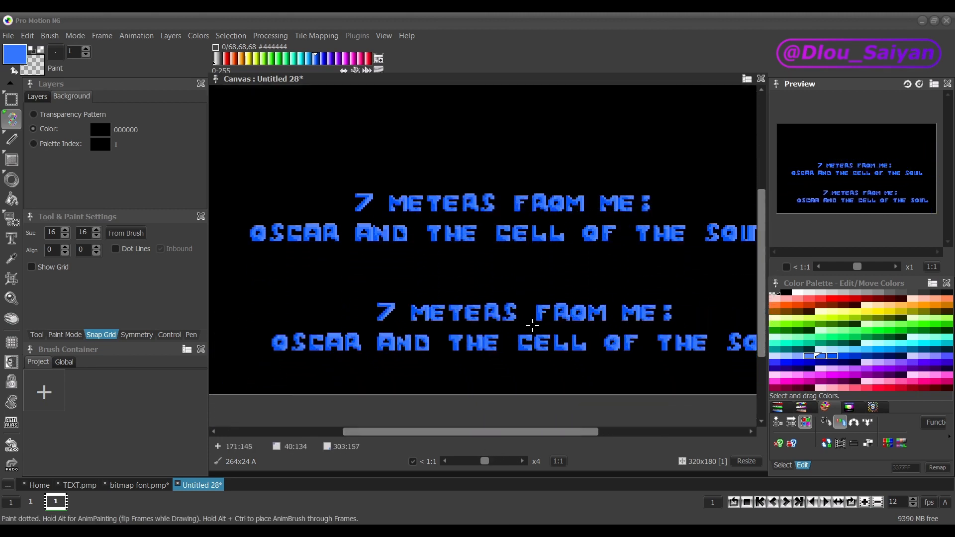
click(511, 278)
scroll(383, 368, up, 2)
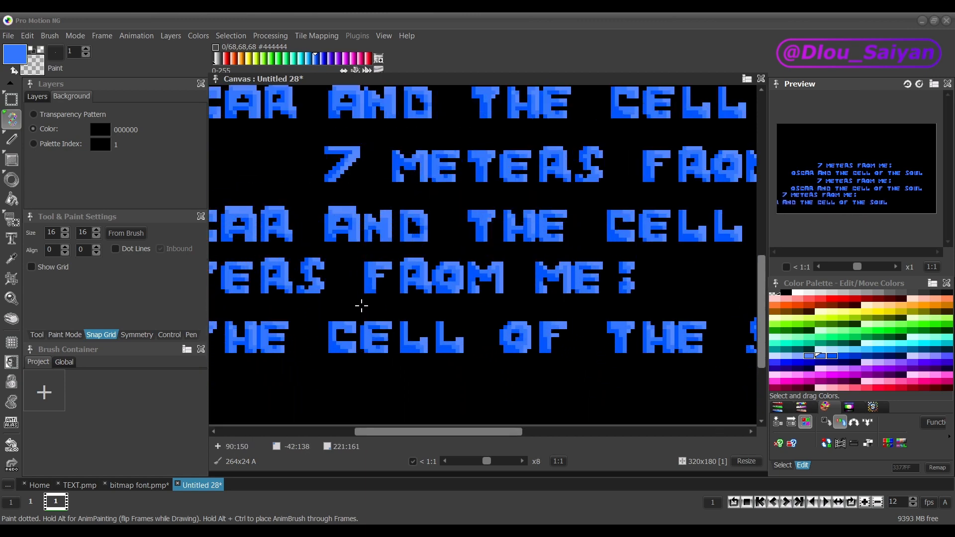
Step: Circle the AN of AND and the HE of THE with green ellipses in the lower copy of the text
key(c)
drag(336, 204, 409, 287)
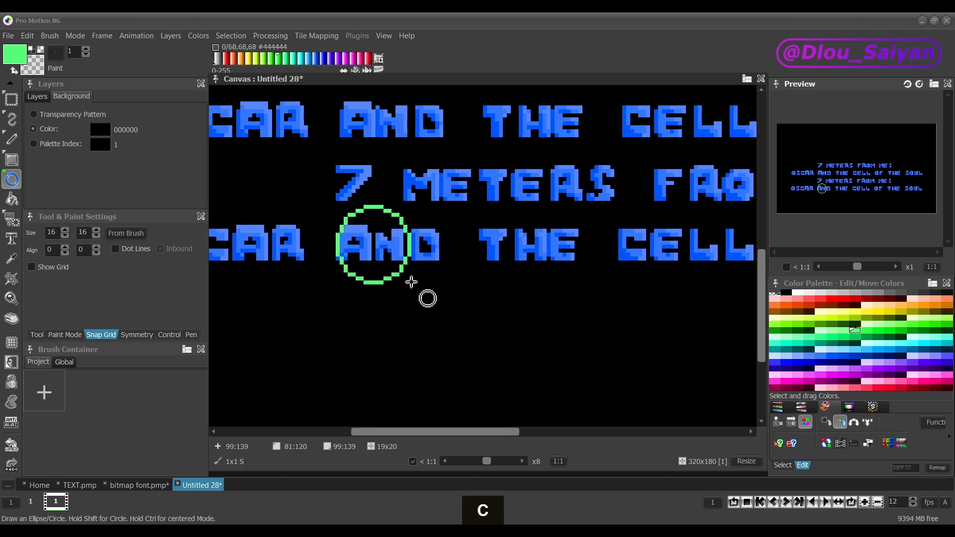
drag(528, 213, 576, 279)
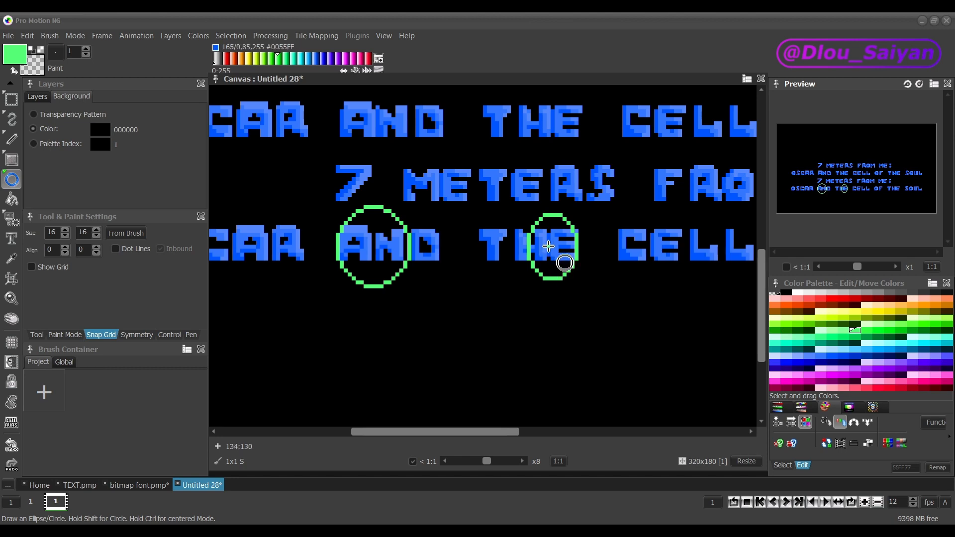
scroll(518, 321, down, 1)
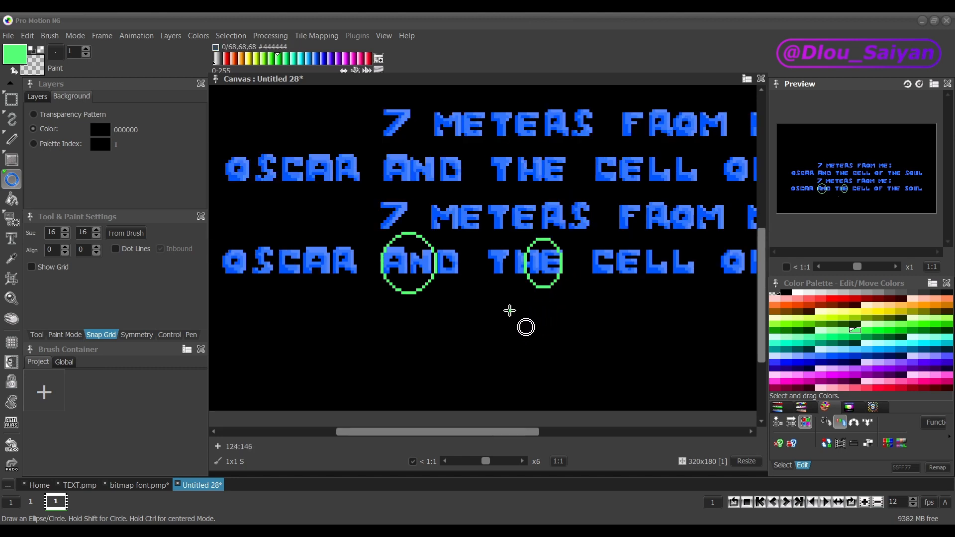
Step: In the bitmap font project, draw a two-pixel-wide exclamation mark in color 0055FF inside the first marker cell
click(139, 485)
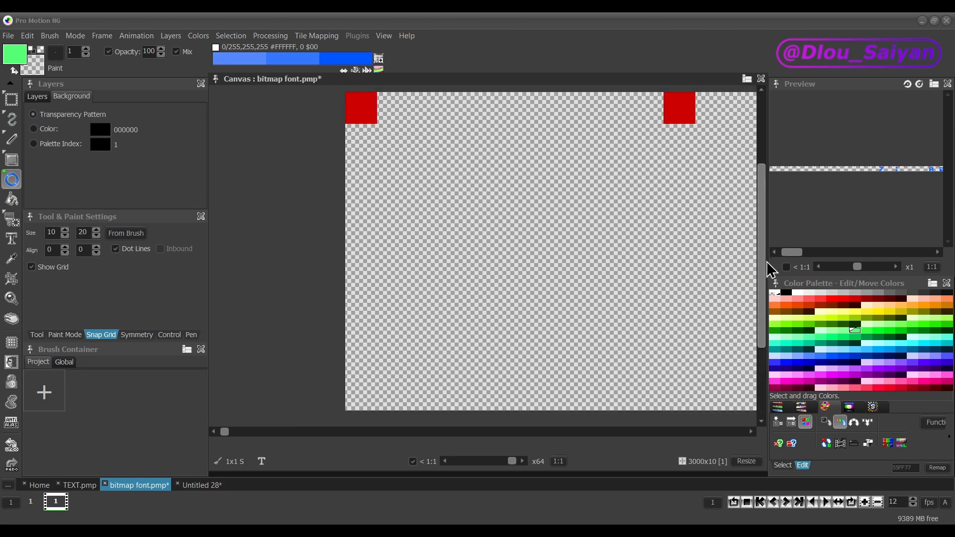
click(831, 355)
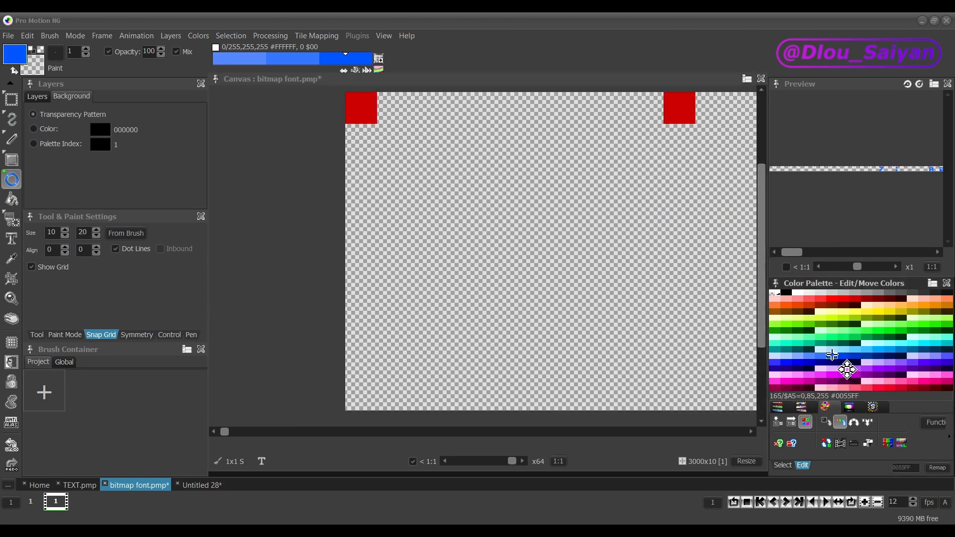
mouse_move(416, 142)
mouse_down()
mouse_move(410, 288)
mouse_move(475, 310)
mouse_move(443, 298)
mouse_move(462, 342)
mouse_move(458, 390)
mouse_move(430, 395)
mouse_up()
key(d)
scroll(496, 383, down, 2)
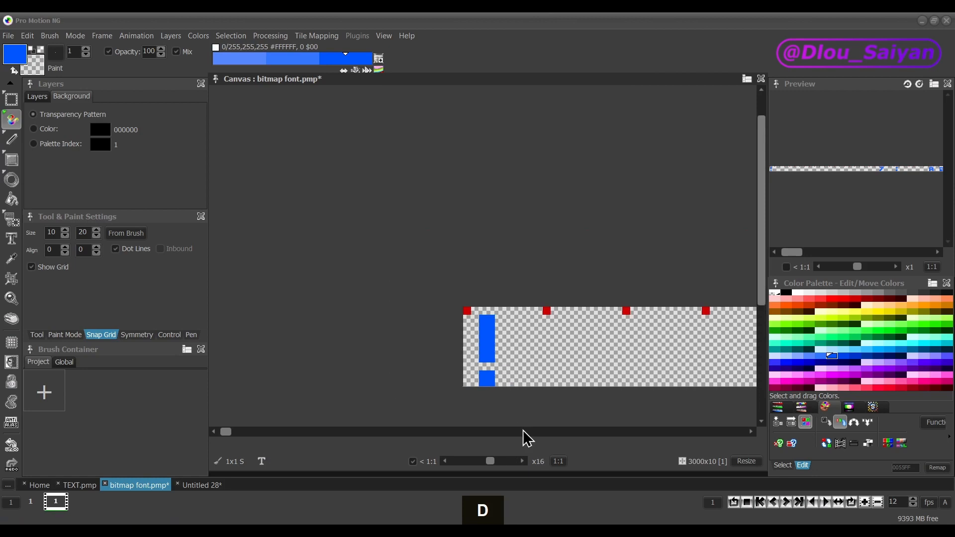
Step: On the Untitled 28 canvas, create the text !!!!!!!!!!! with the bitmap font, stamp it below the title, and check its spacing
click(199, 488)
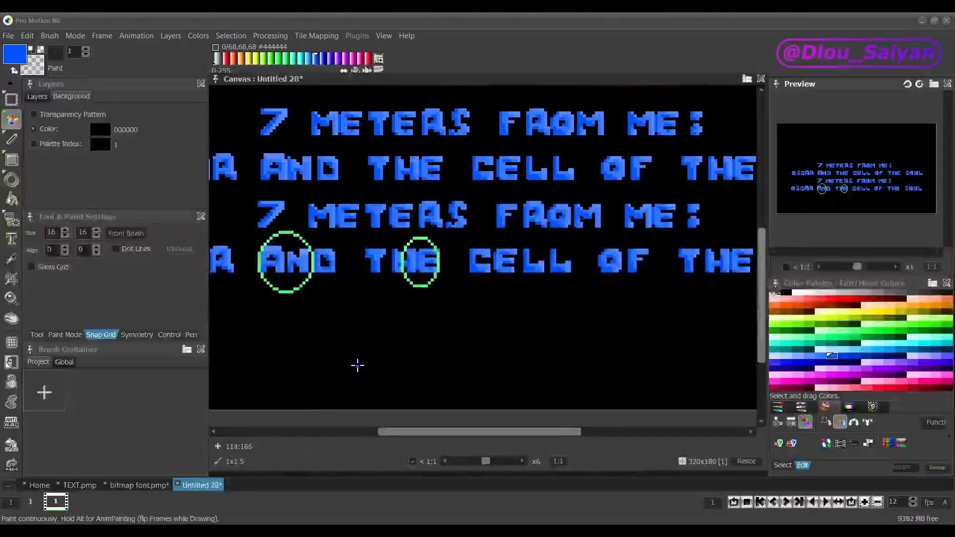
key(t)
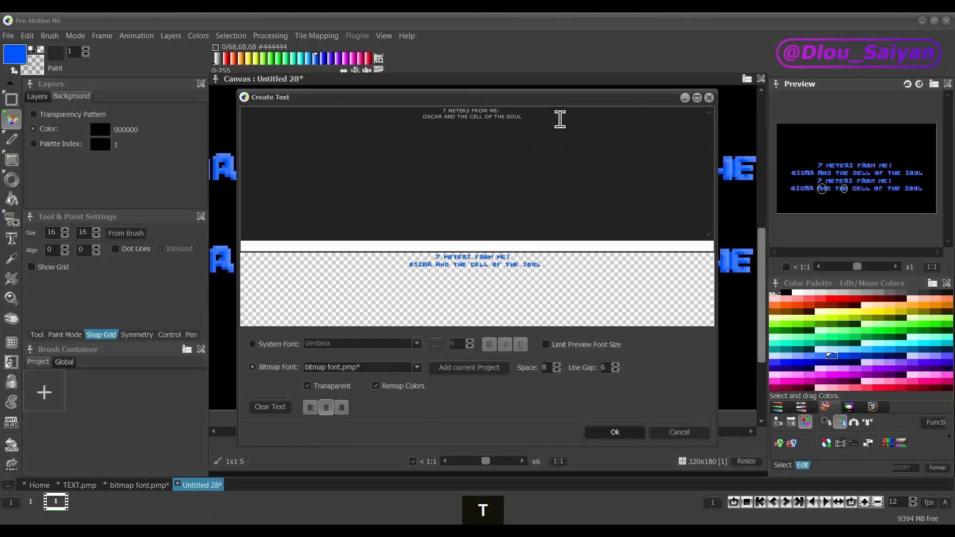
drag(559, 119, 311, 106)
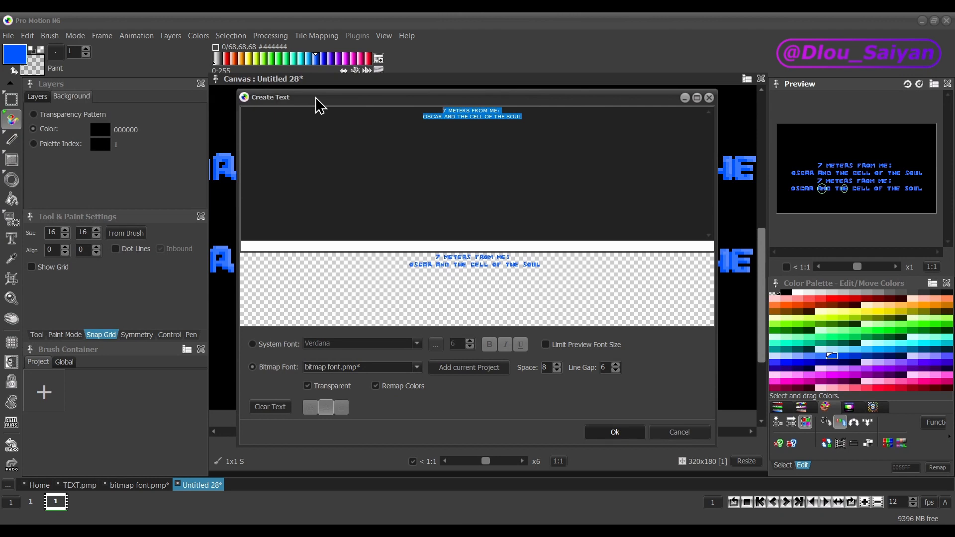
text(!!!!!!!!!!!)
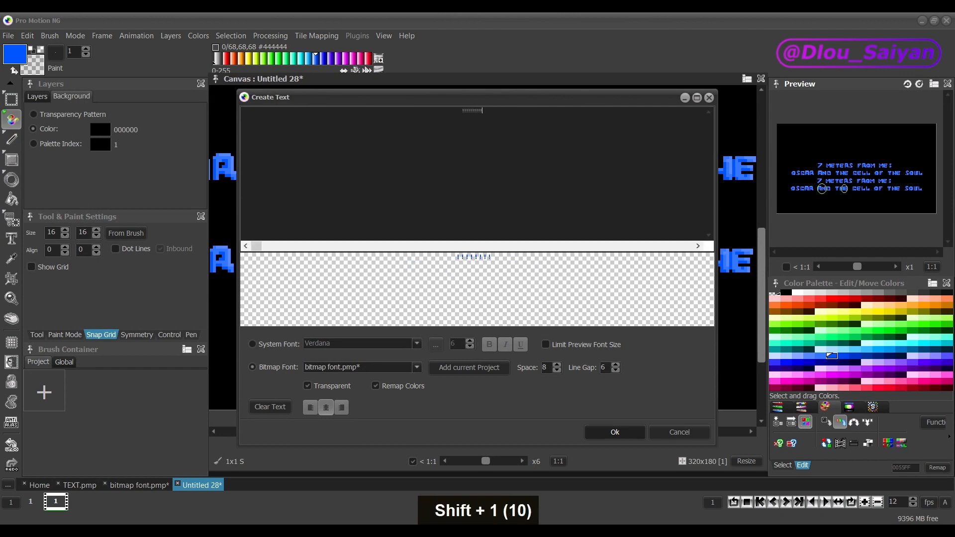
click(630, 433)
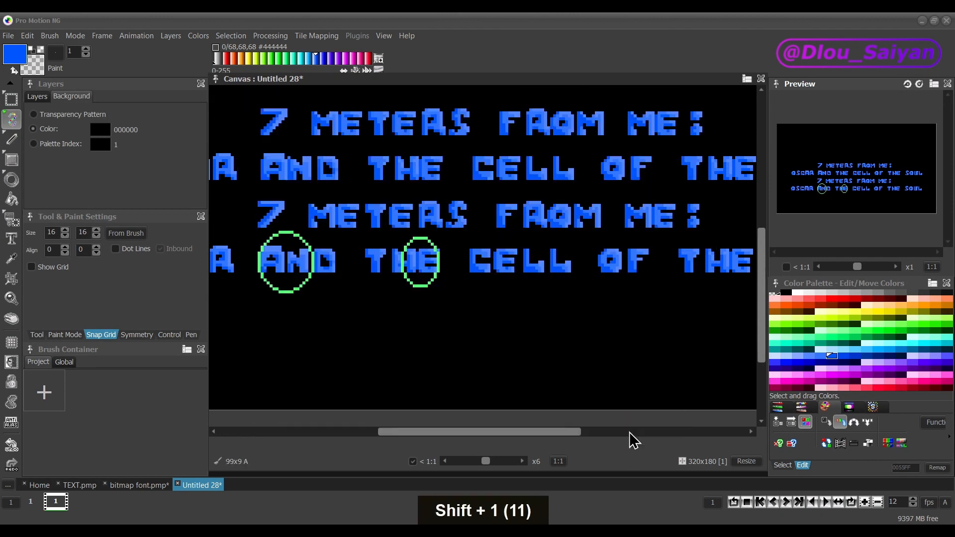
click(497, 318)
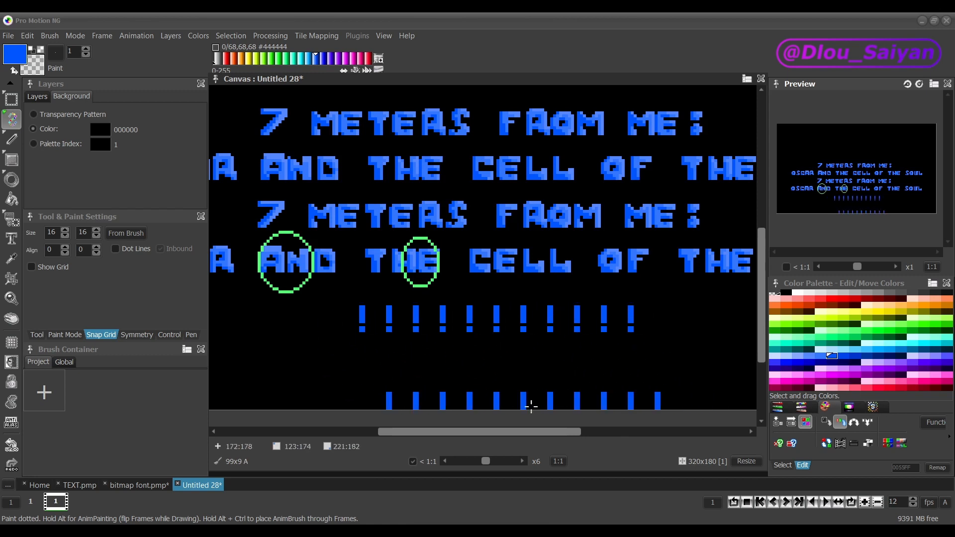
scroll(456, 389, up, 1)
scroll(456, 389, up, 1)
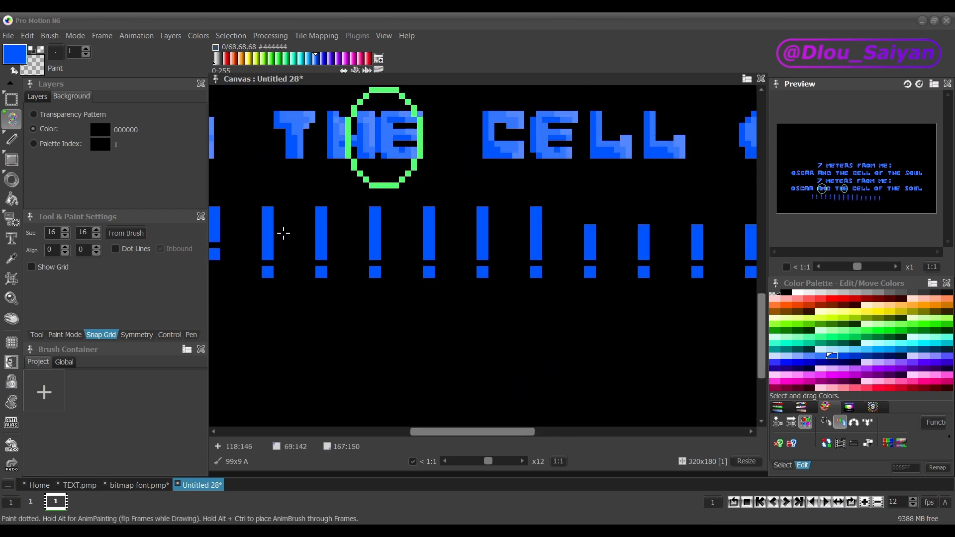
scroll(467, 348, down, 1)
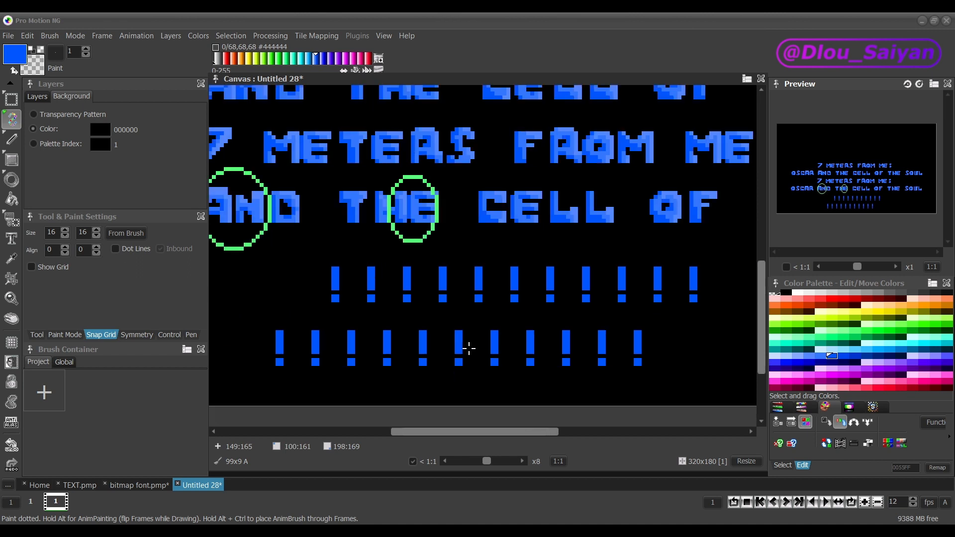
Step: Return to the bitmap font project, restore the 1x1 brush, and target the column just after the exclamation mark
click(140, 485)
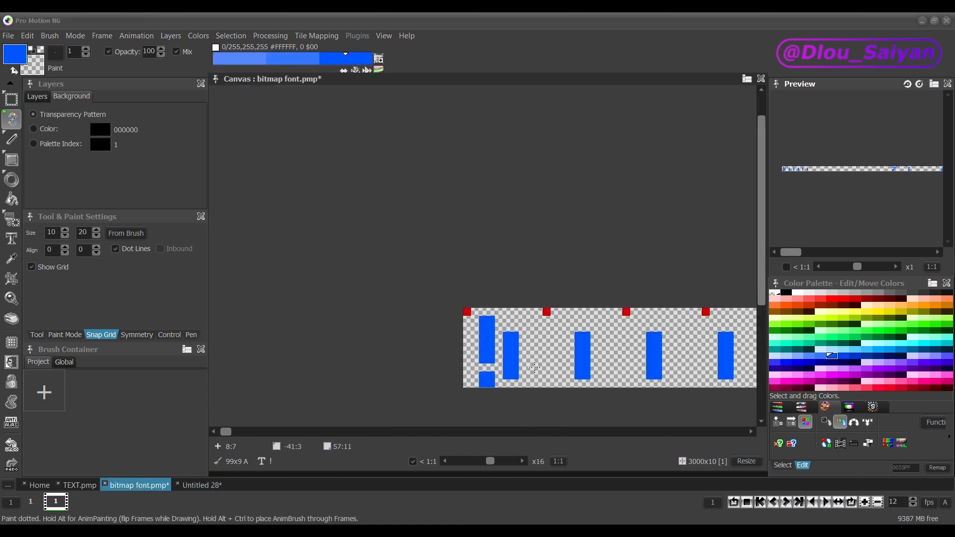
key(.)
key(.)
scroll(499, 328, up, 1)
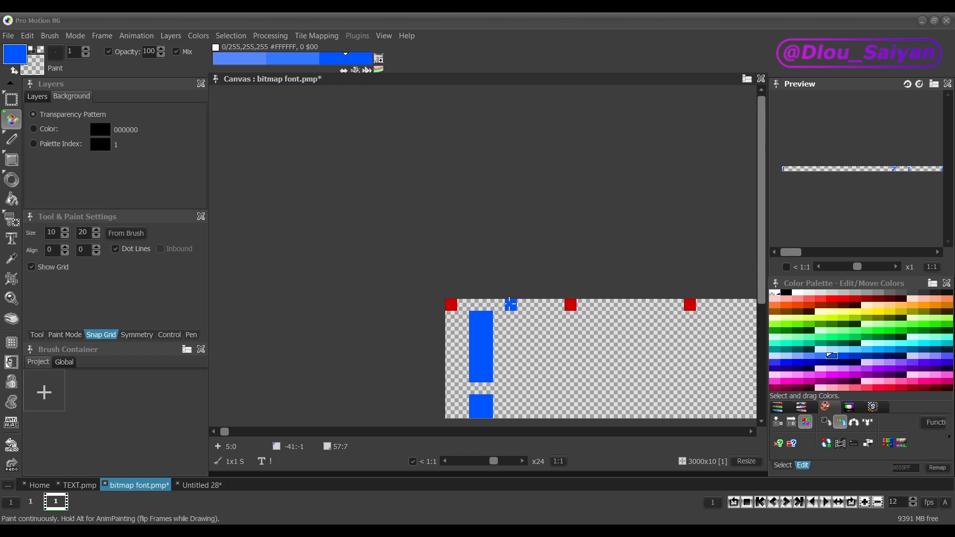
Step: Insert nine pixel columns just after the exclamation mark to widen its cell
key(ctrl)
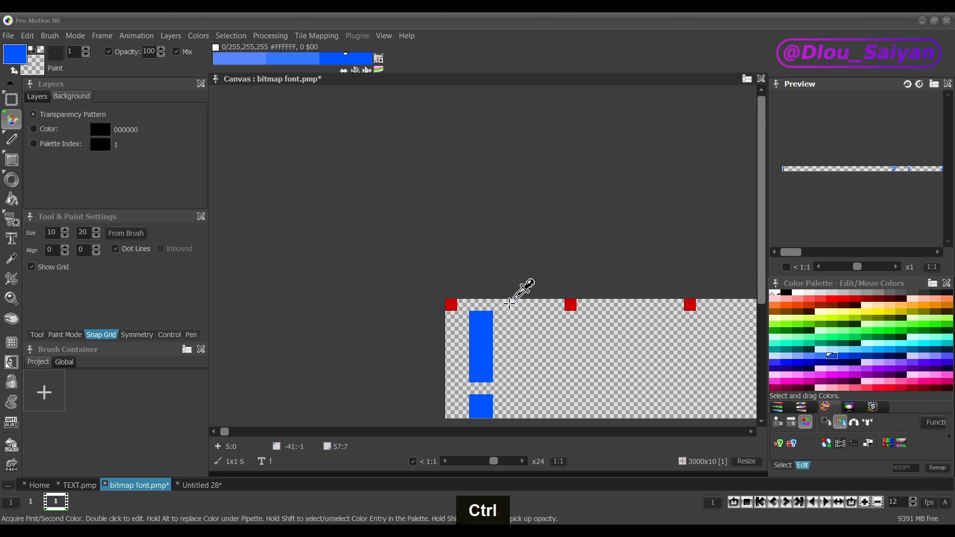
key(shift)
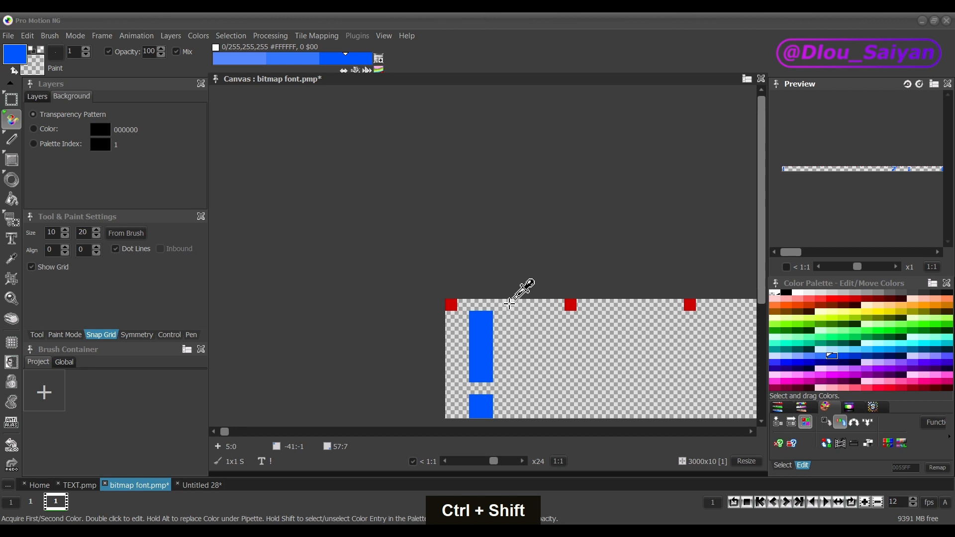
key(ctrl+shift+x)
key(ctrl+shift+x)
key(ctrl+shift+x)
key(ctrl+shift+x)
key(ctrl+shift+x)
key(ctrl+shift+x)
key(ctrl+shift+x)
key(ctrl+shift+x)
key(ctrl+shift+x)
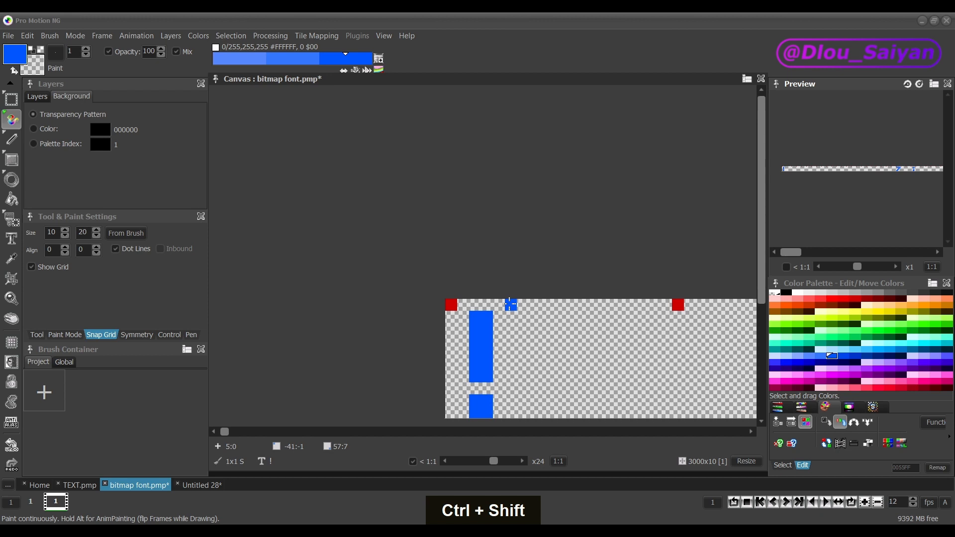
Step: Delete pixel columns after the exclamation mark until the second red marker sits 5 pixels from the first
key(ctrl)
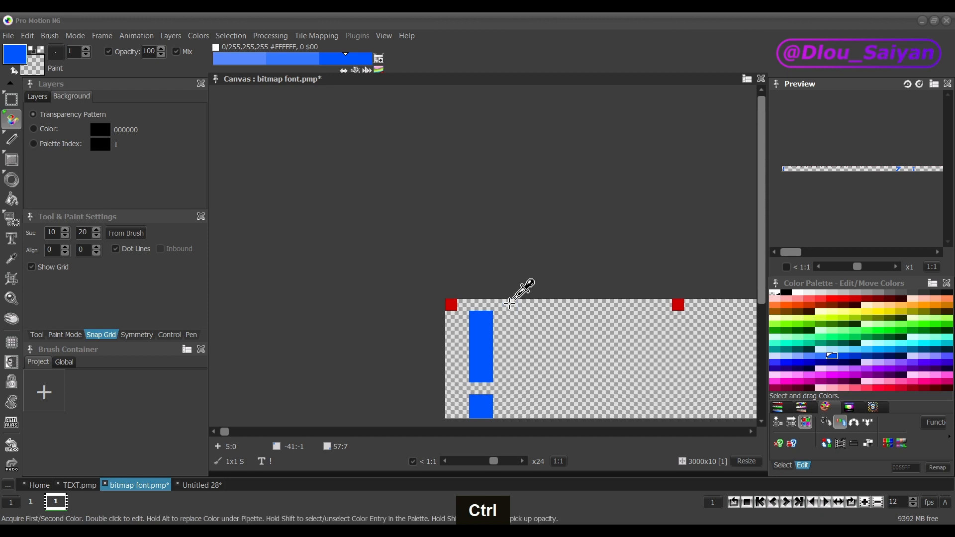
key(ctrl+alt+x)
key(ctrl+alt+x)
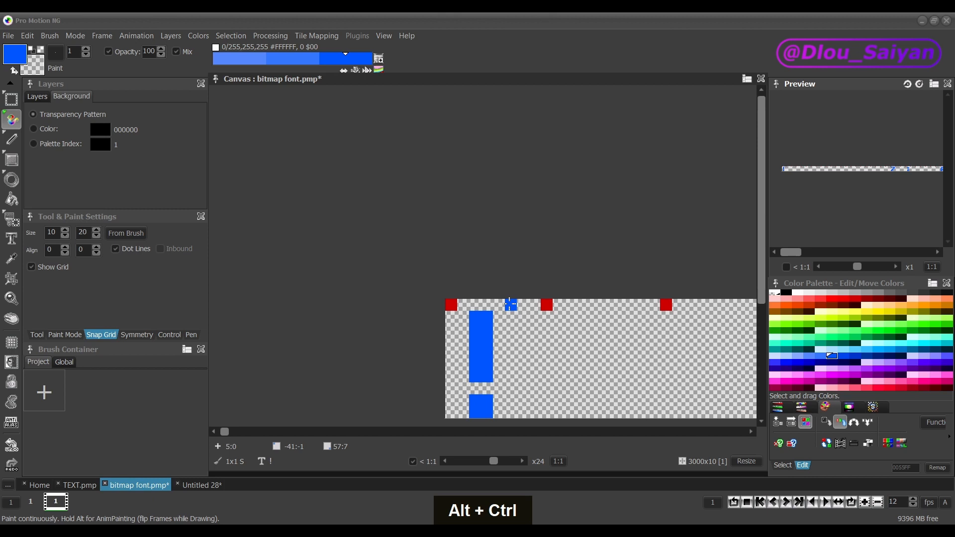
key(ctrl+alt+x)
key(ctrl+alt+x)
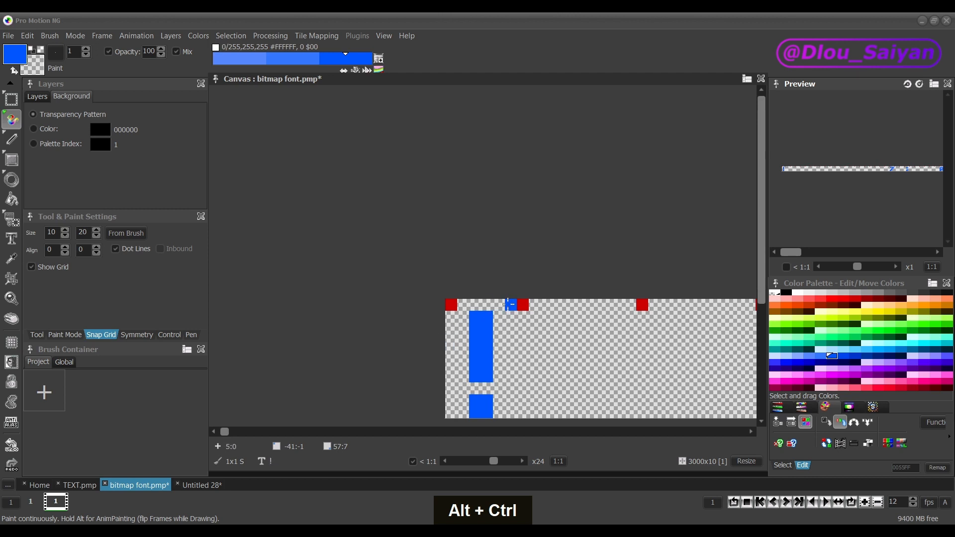
key(ctrl+alt+x)
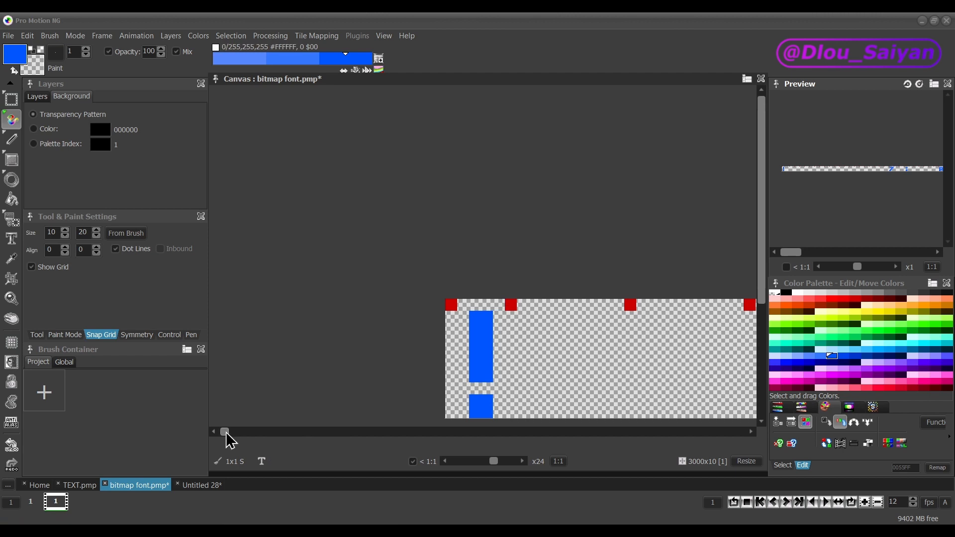
mouse_move(226, 432)
mouse_down()
mouse_move(268, 434)
mouse_move(226, 440)
mouse_up()
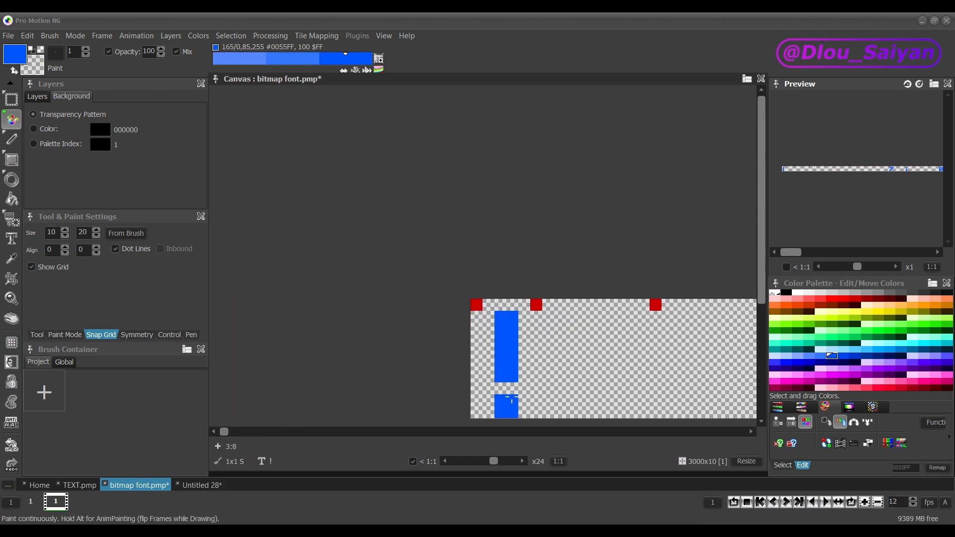
Step: On the Untitled 28 canvas, recreate the exclamation mark text with the narrowed cell and stamp it below the wider-spaced row
click(213, 486)
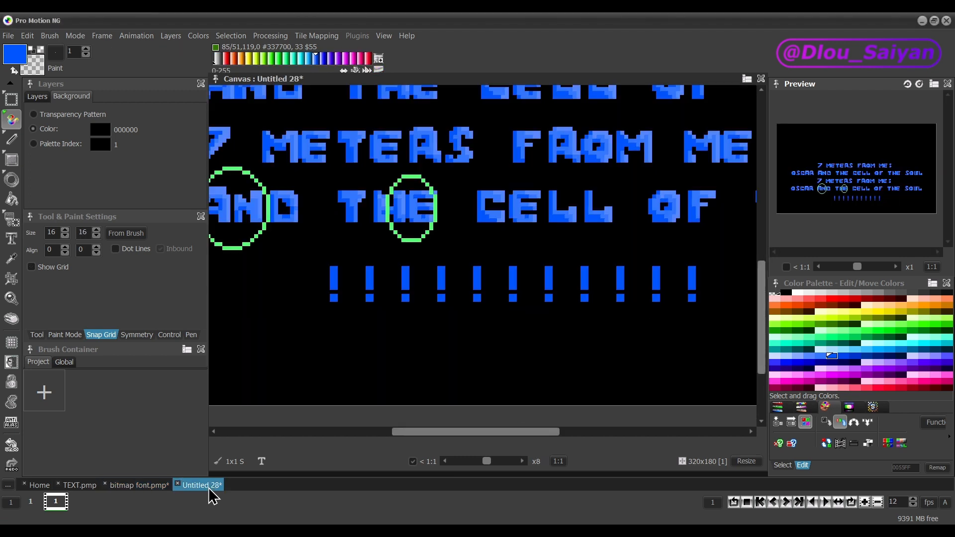
key(t)
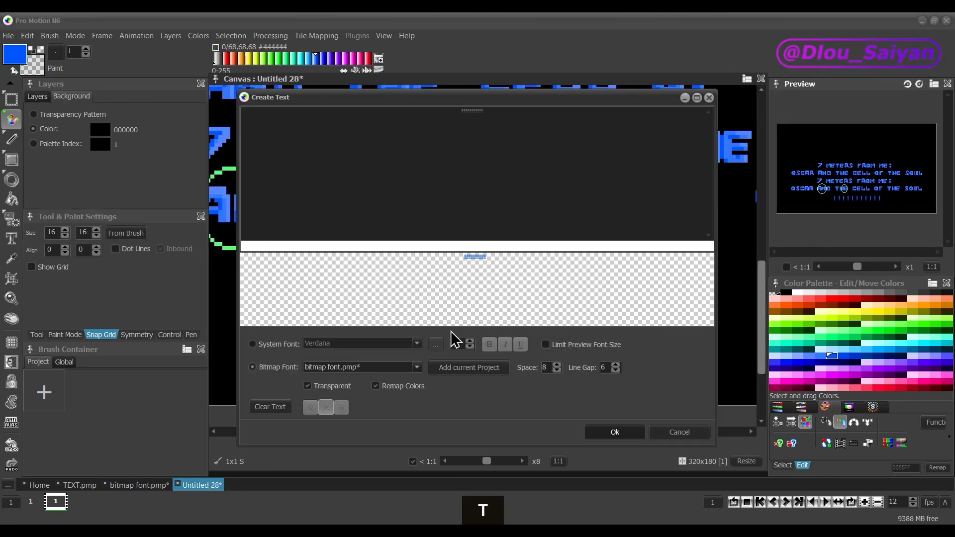
click(615, 432)
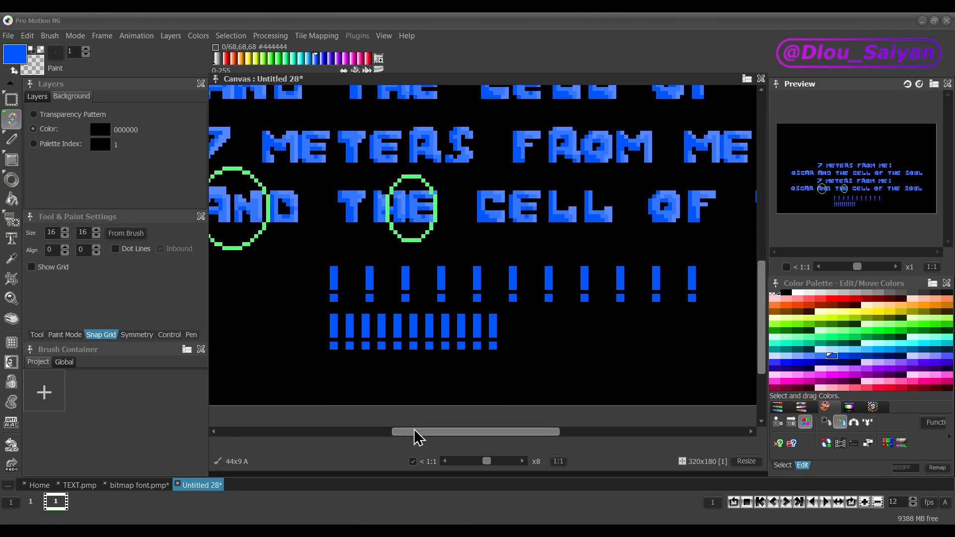
click(417, 379)
scroll(417, 379, down, 2)
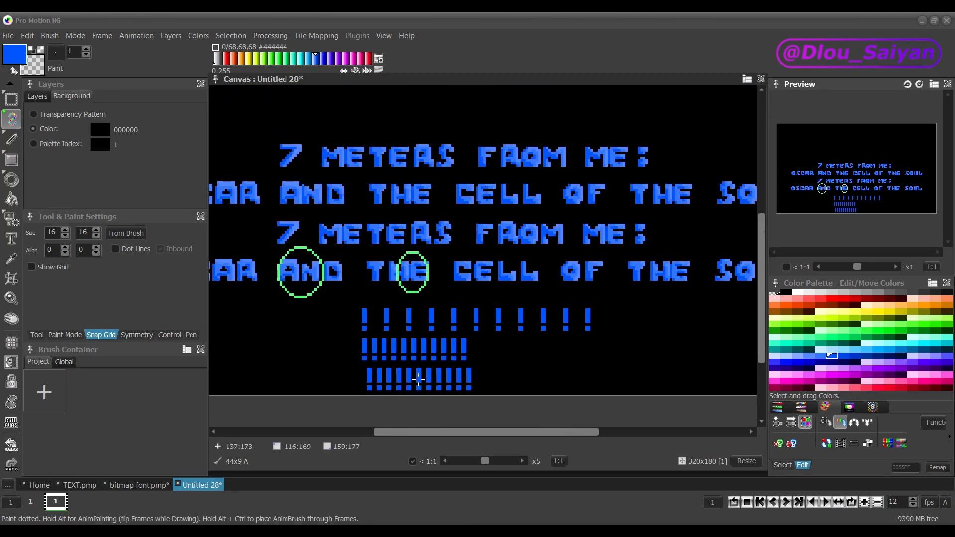
scroll(417, 379, up, 2)
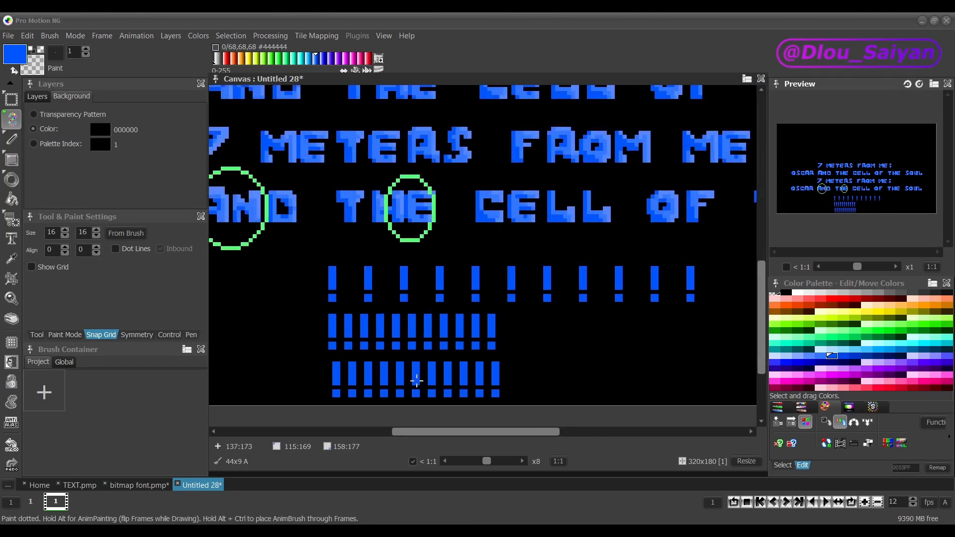
Step: Switch back to the bitmap font project and restore the 1x1 brush
click(159, 486)
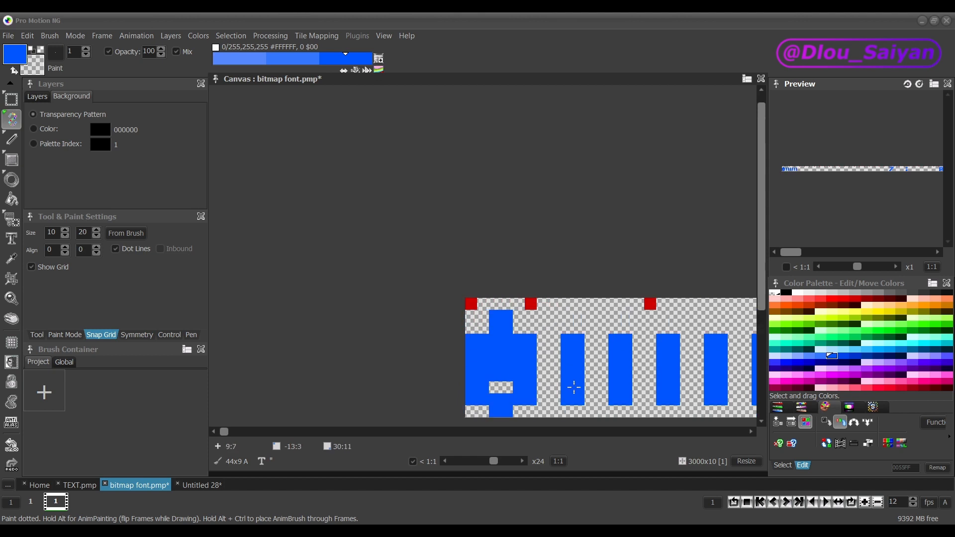
key(comma)
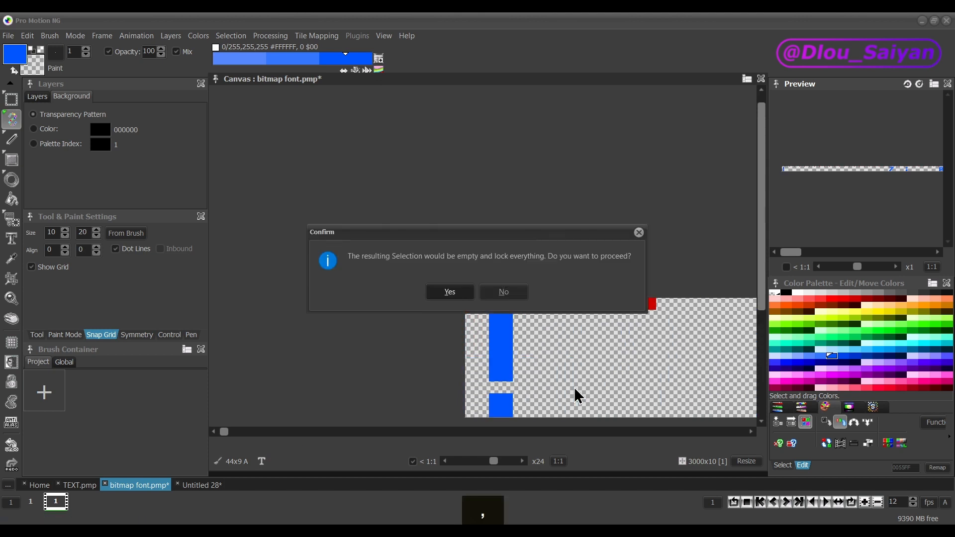
key(Escape)
key(period)
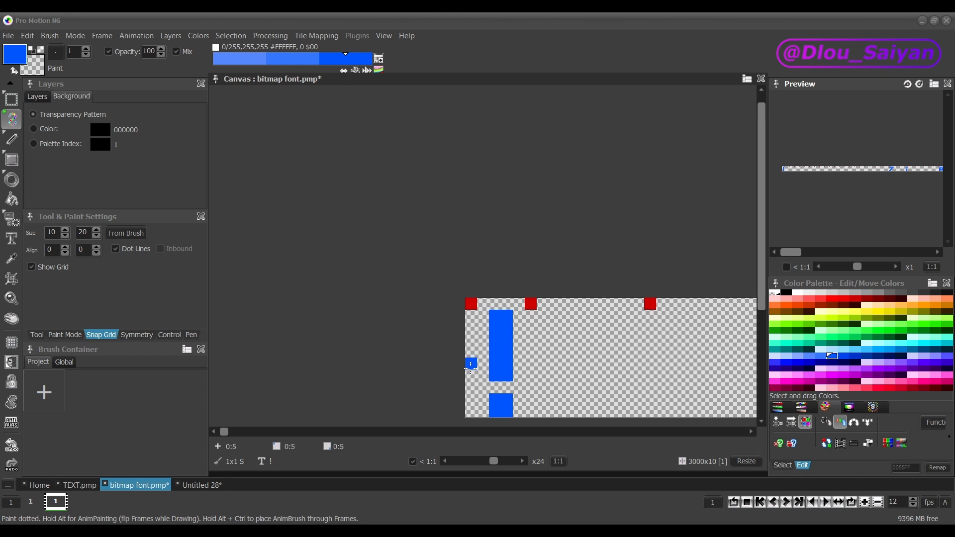
Step: Insert pixel rows through the middle of the exclamation mark, starting from row 5
key(ctrl)
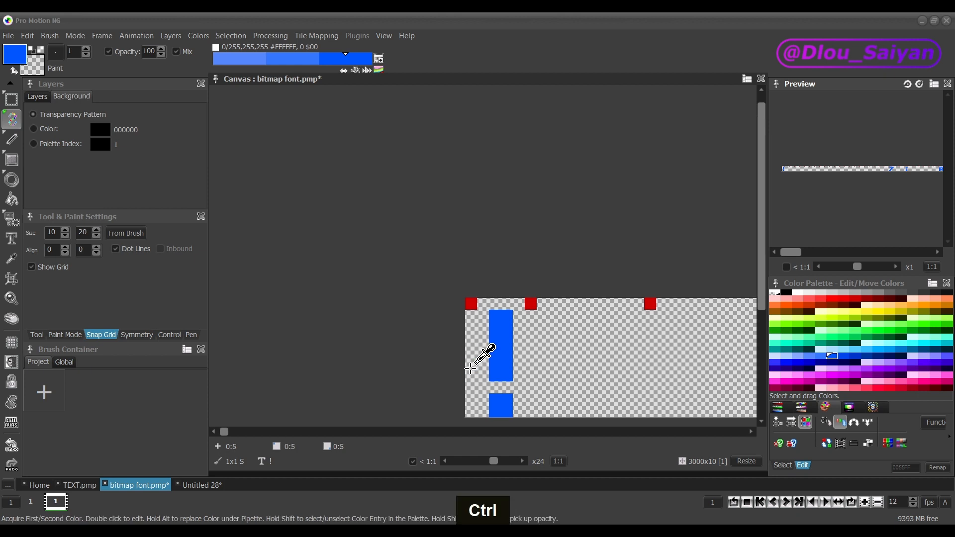
key(ctrl+shift)
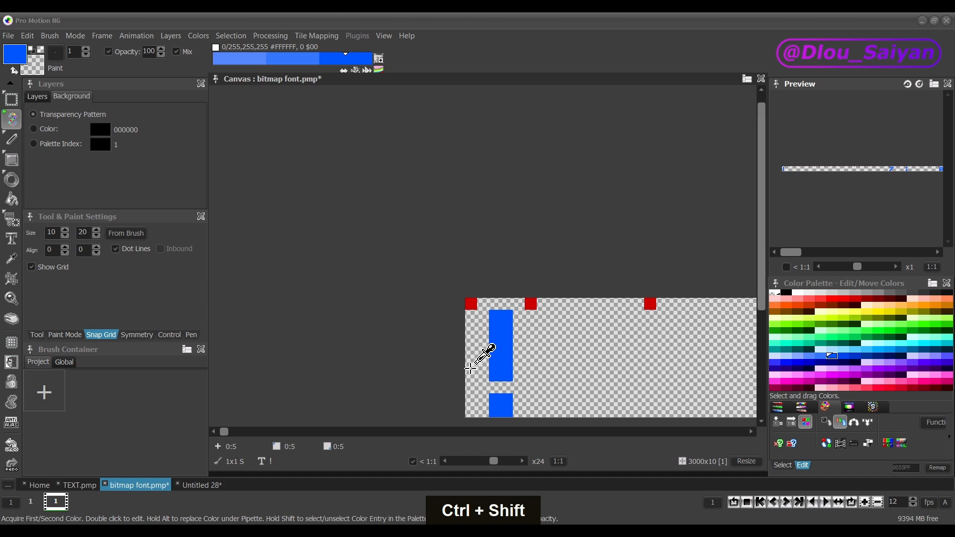
key(ctrl+shift+y)
key(ctrl+shift+y)
key(ctrl+shift+y)
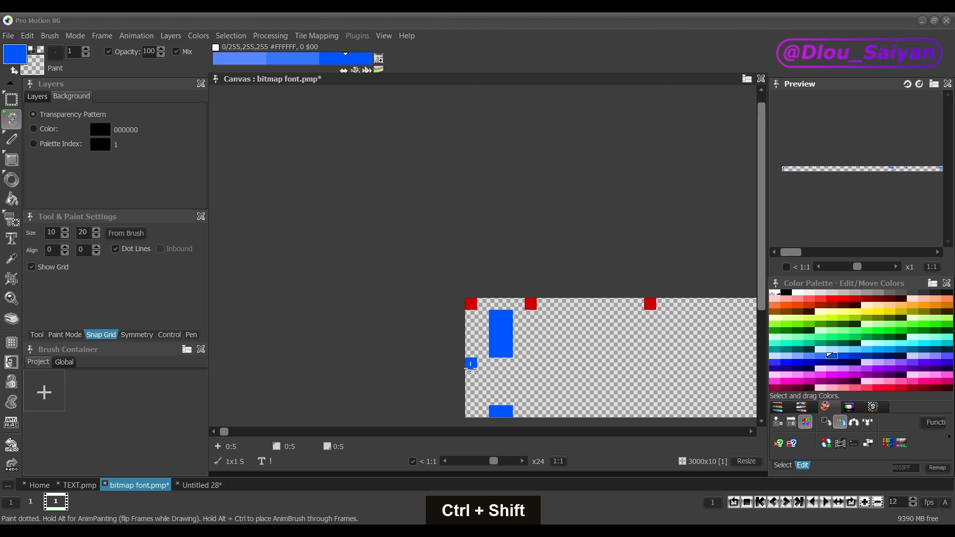
Step: Delete pixel rows through the lower half of the exclamation mark
key(ctrl)
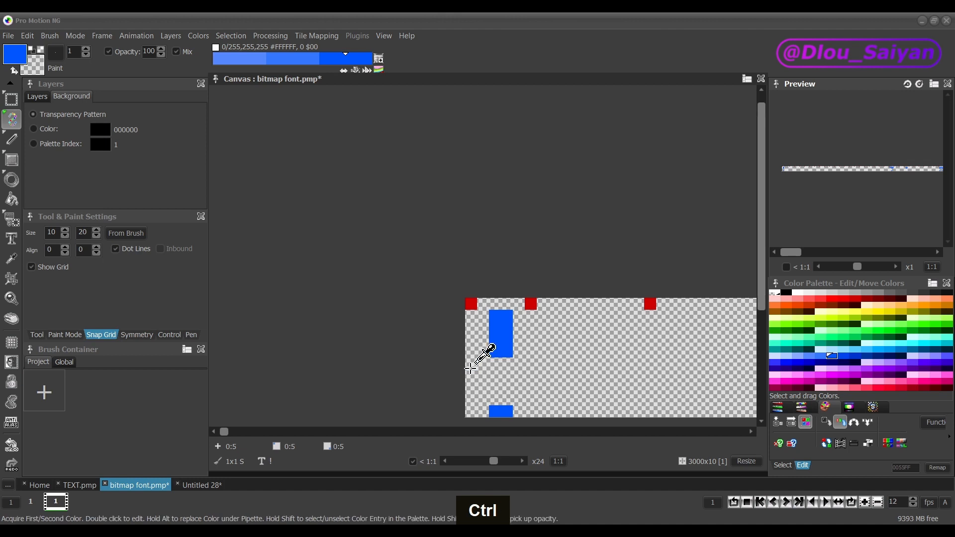
key(ctrl+alt+y)
key(ctrl+alt+y)
key(ctrl+alt+y)
key(ctrl+alt+y)
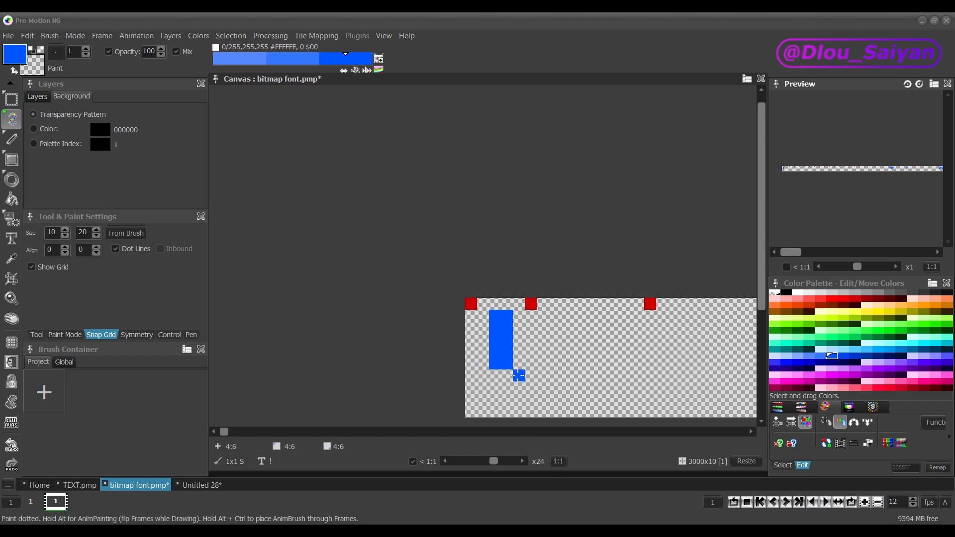
Step: Undo the pixel row insertions and deletions made on the exclamation mark
key(ctrl)
key(ctrl+z)
key(ctrl+z)
key(ctrl+z)
key(ctrl+z)
key(ctrl+z)
key(ctrl+z)
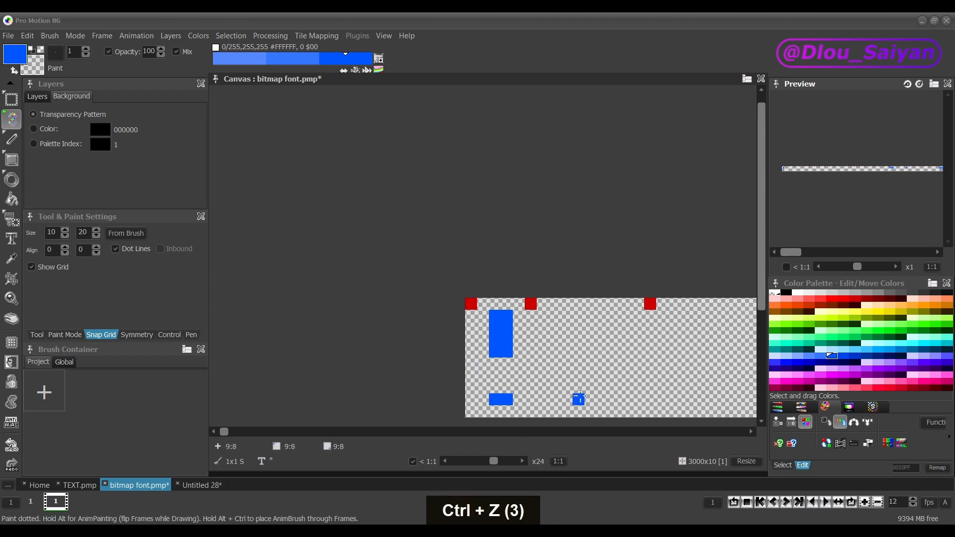
key(ctrl+z)
key(ctrl+z)
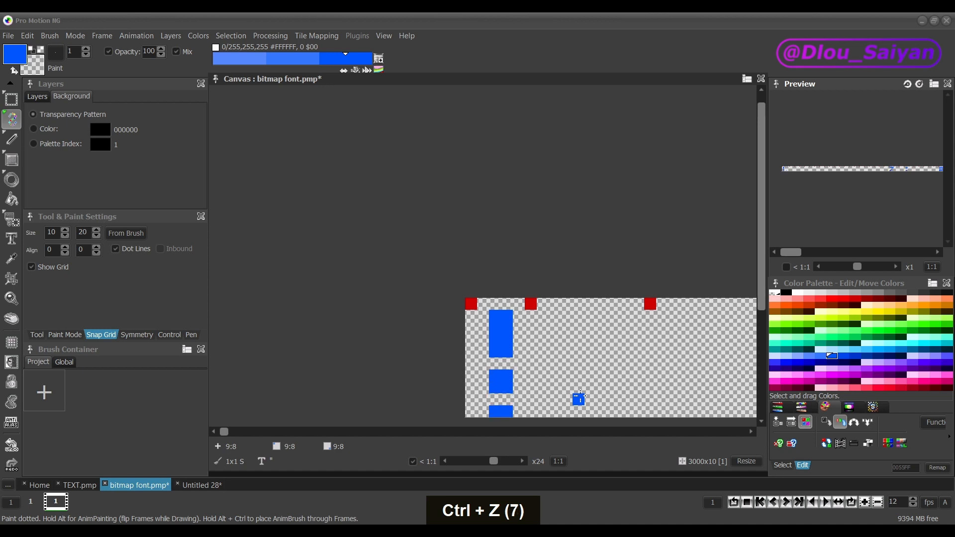
Step: Start saving the bitmap font strip as an image on the desktop, named Oscar Font
scroll(581, 398, down, 2)
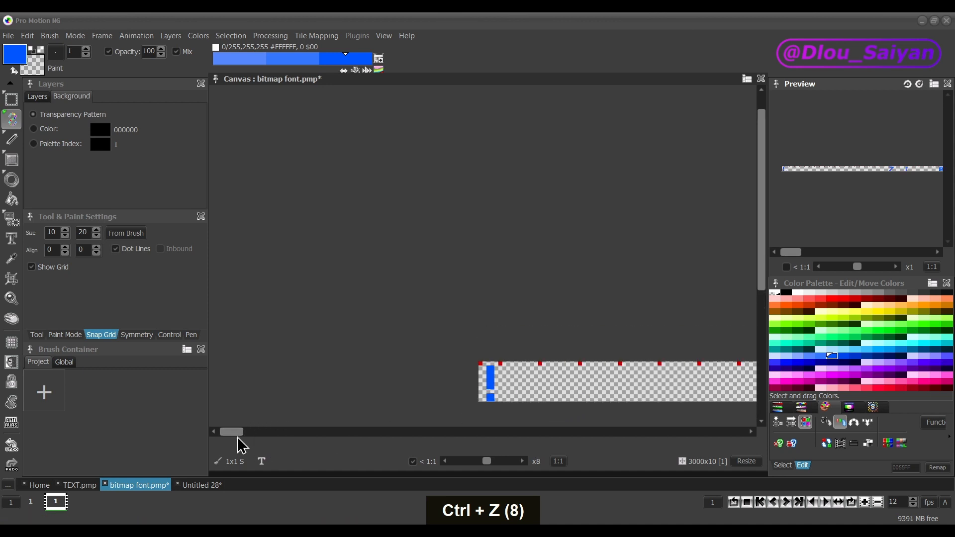
drag(239, 437, 303, 439)
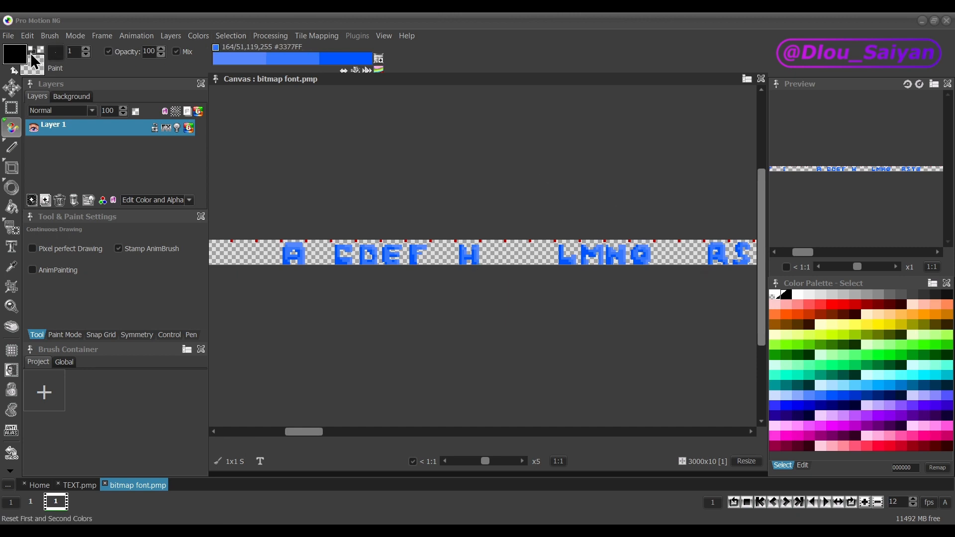
click(8, 36)
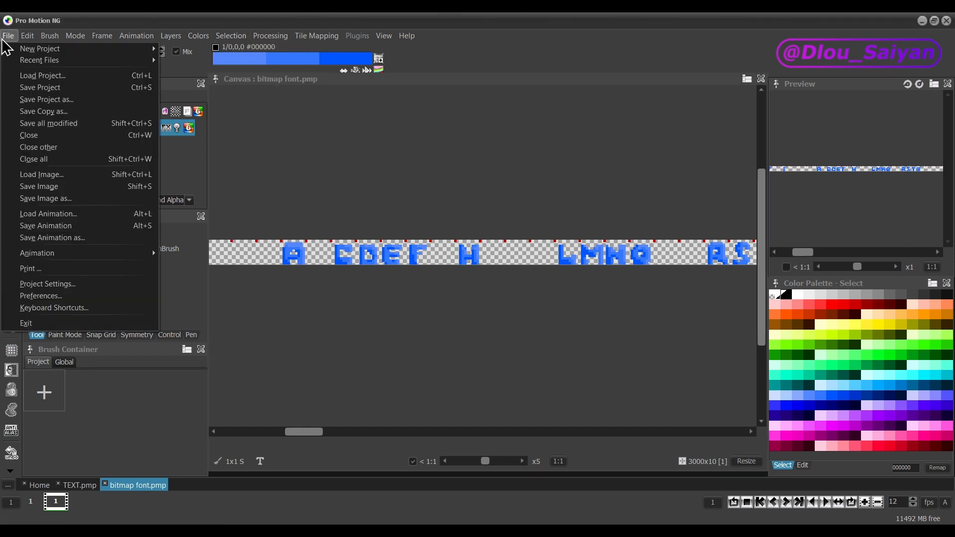
click(52, 199)
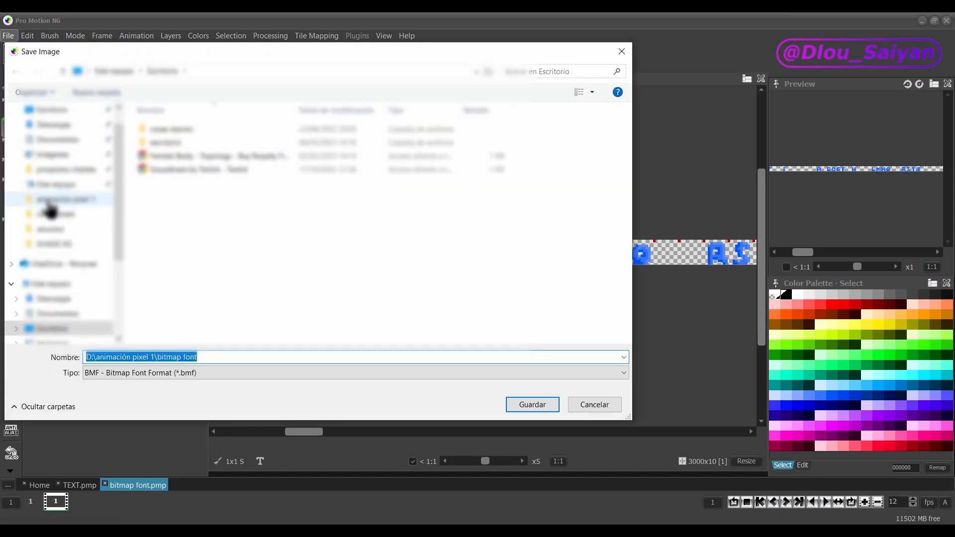
click(48, 328)
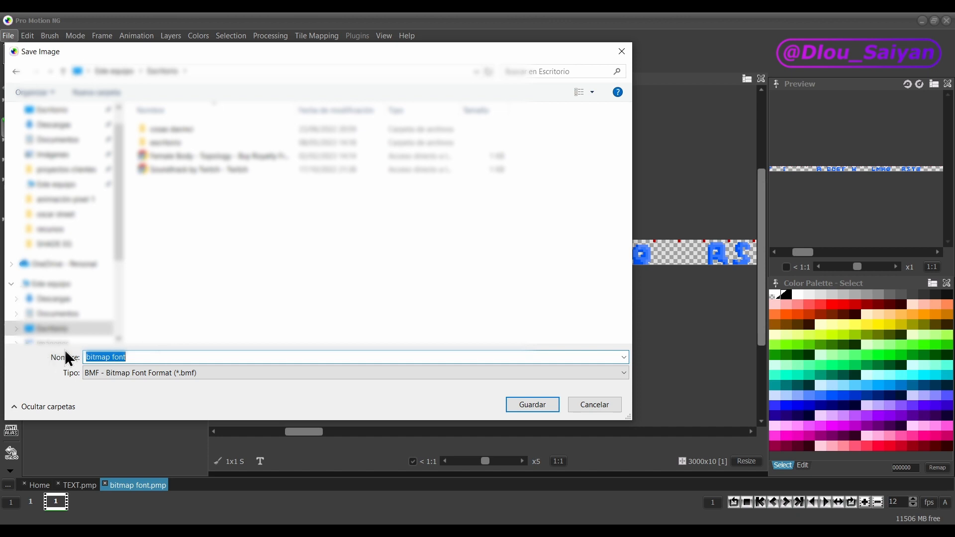
text(Osca)
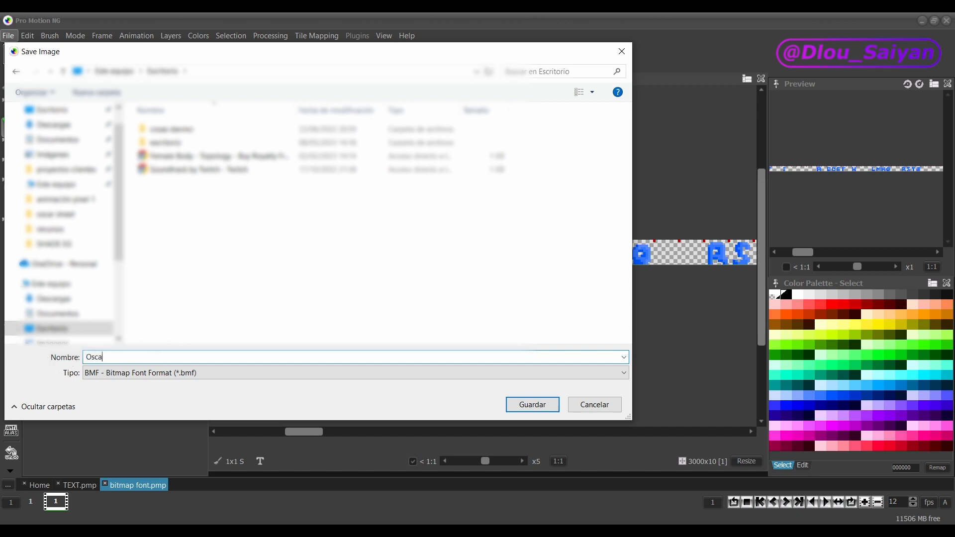
text(r Font)
Step: Set the file type to BMP - Windows Bitmap 24/32 bit and export the visible layers flattened at scale factor 1
click(228, 376)
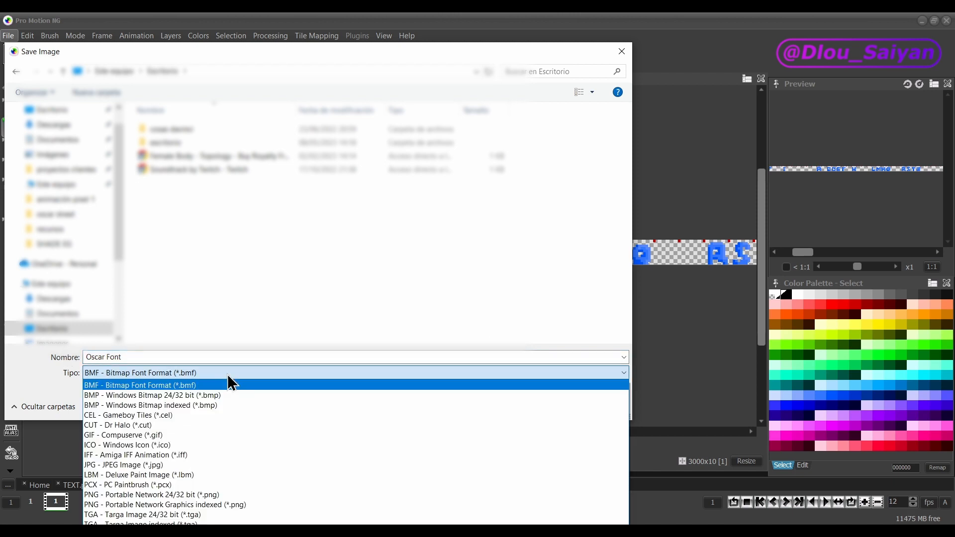
click(174, 396)
click(547, 409)
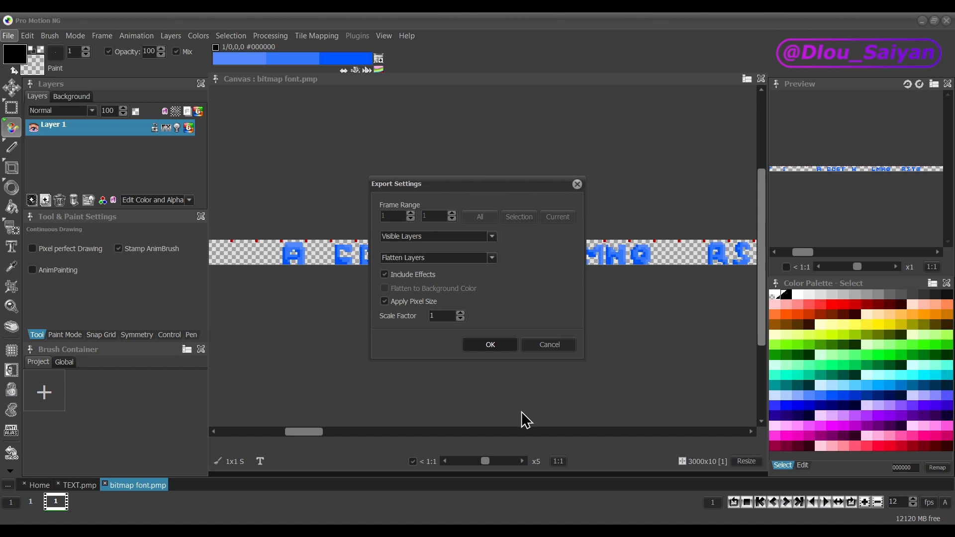
click(480, 346)
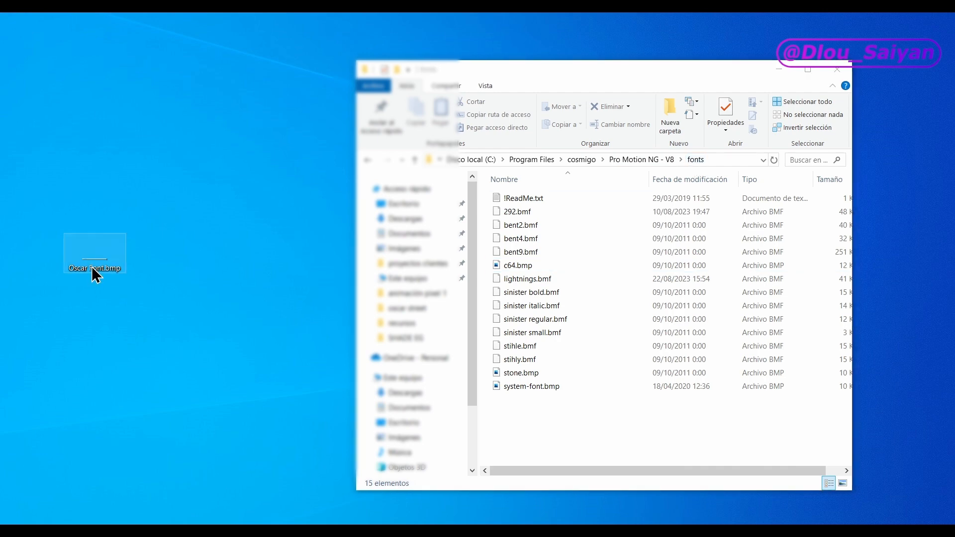
Step: Move Oscar Font.bmp into the Pro Motion NG - V8 fonts folder with administrator permission, and restart Pro Motion NG
key(ctrl+v)
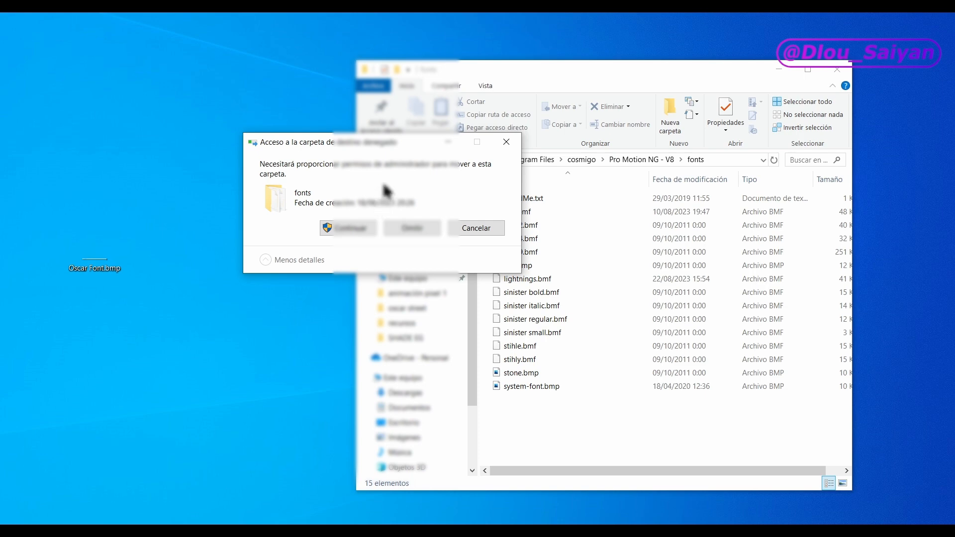
click(359, 240)
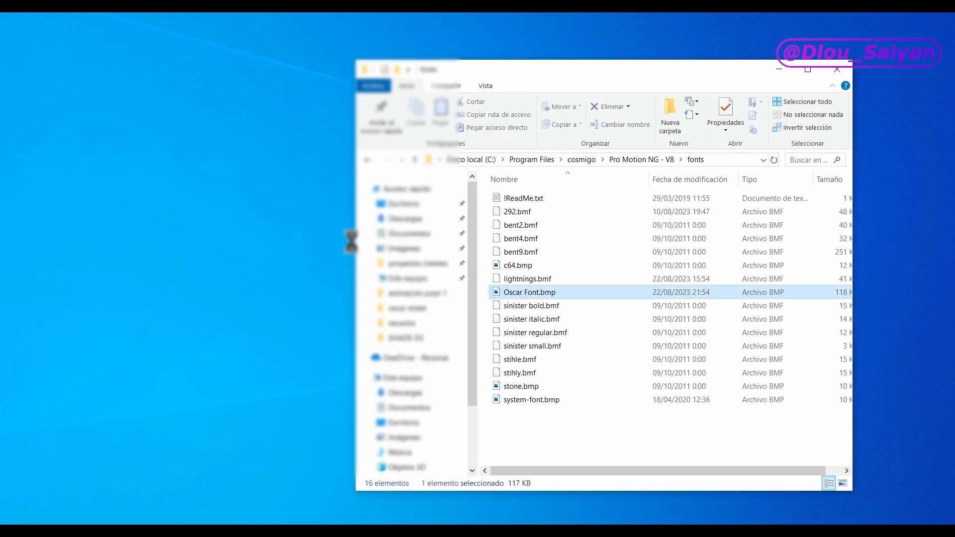
click(406, 530)
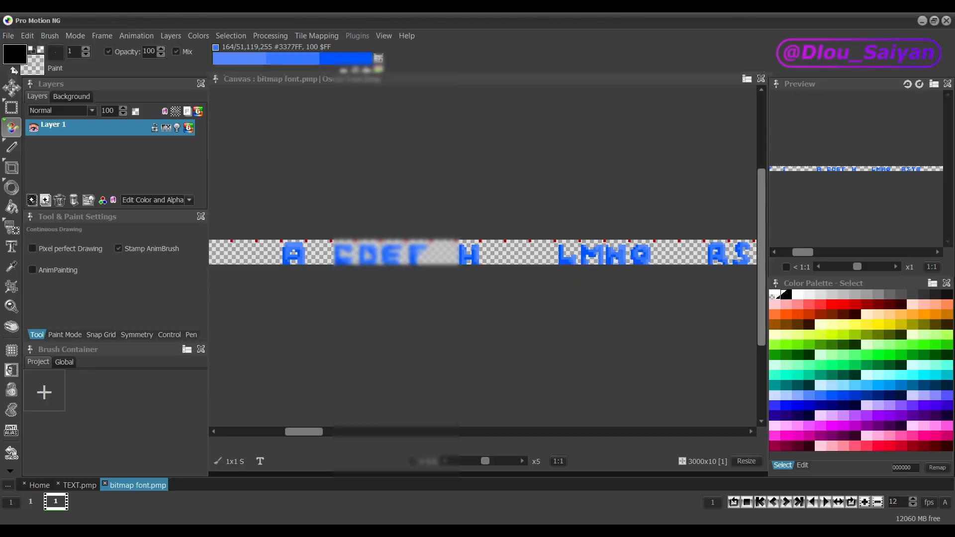
click(946, 21)
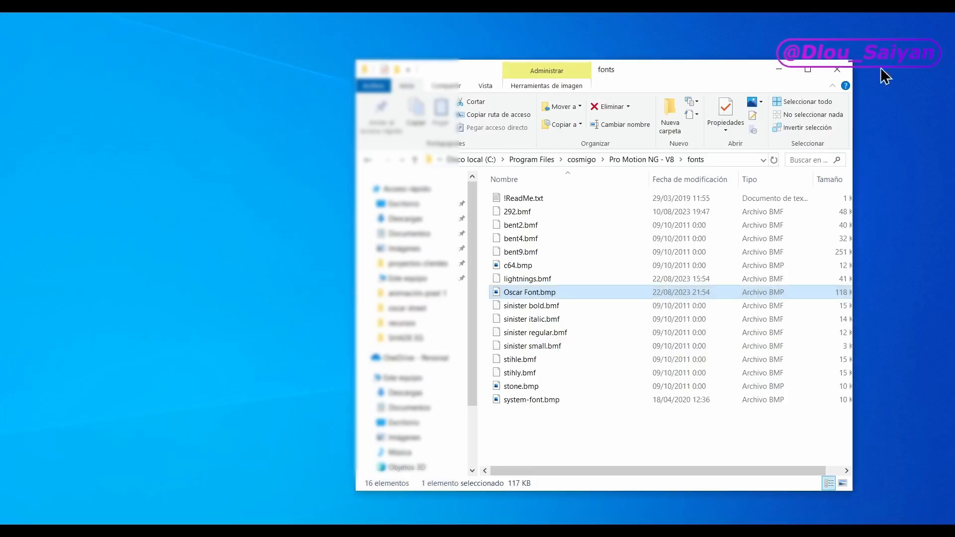
click(405, 531)
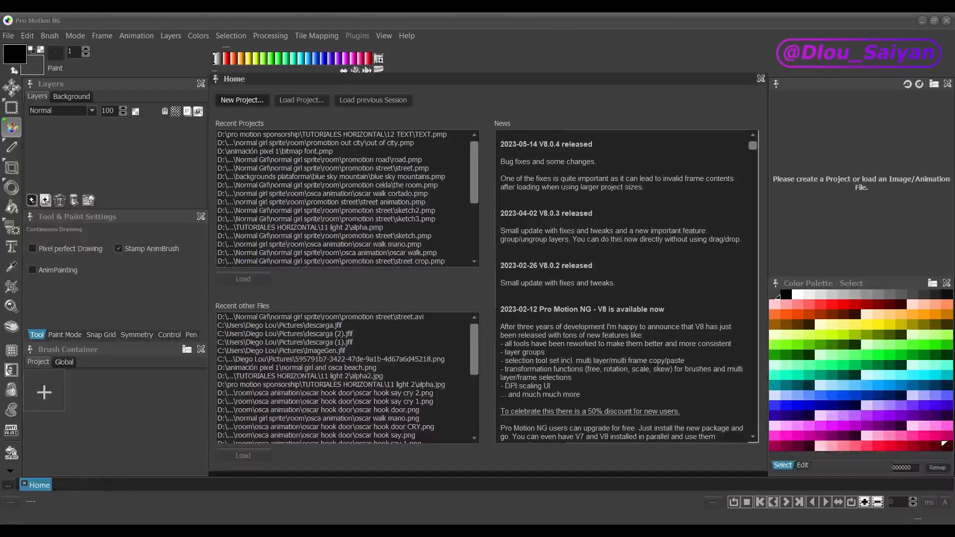
Step: Open the recent TEXT.pmp project and choose Oscar Font.bmp as the bitmap font for a new text
click(589, 340)
double_click(396, 135)
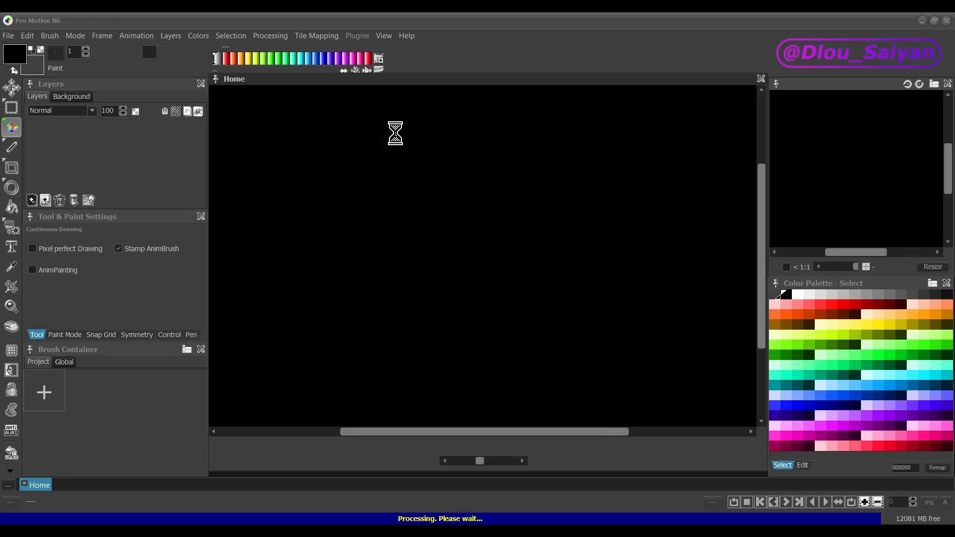
key(t)
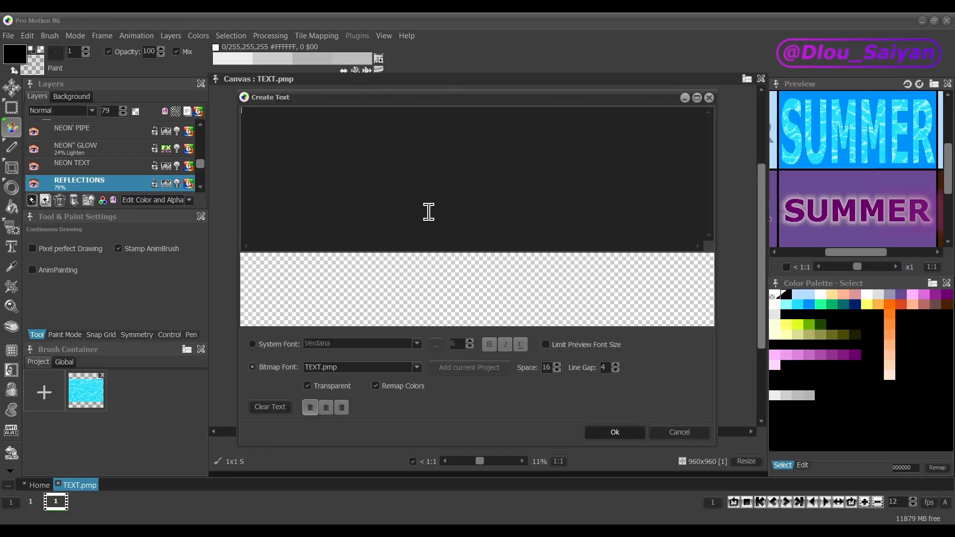
click(340, 367)
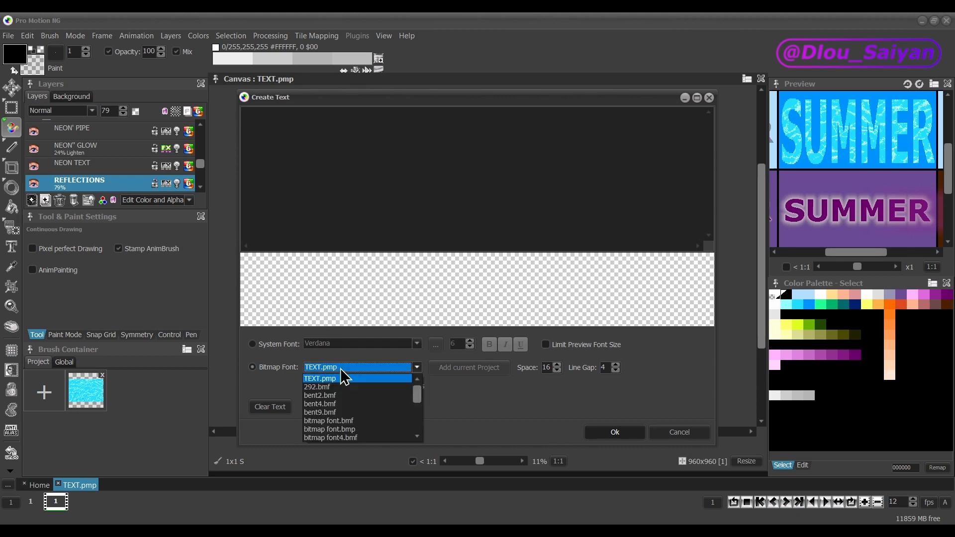
scroll(358, 418, down, 2)
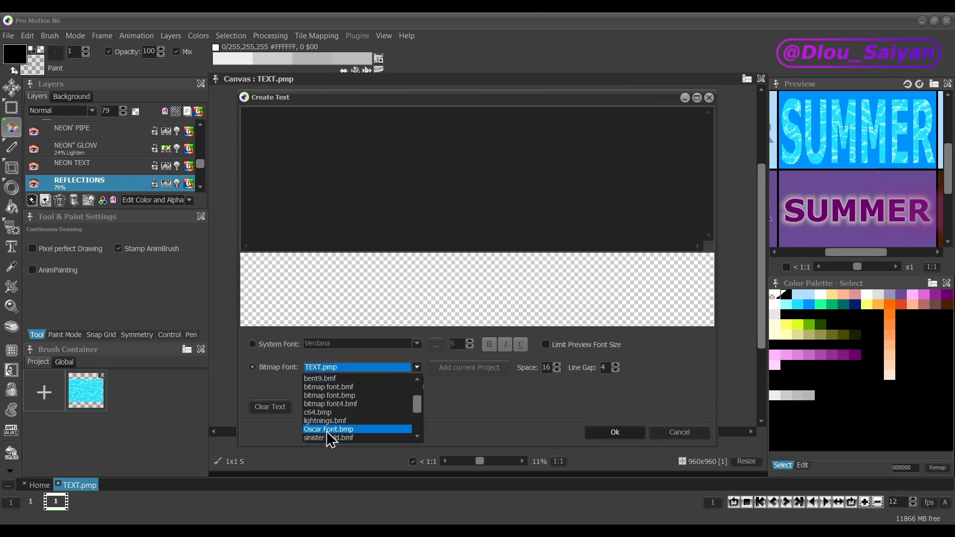
click(326, 430)
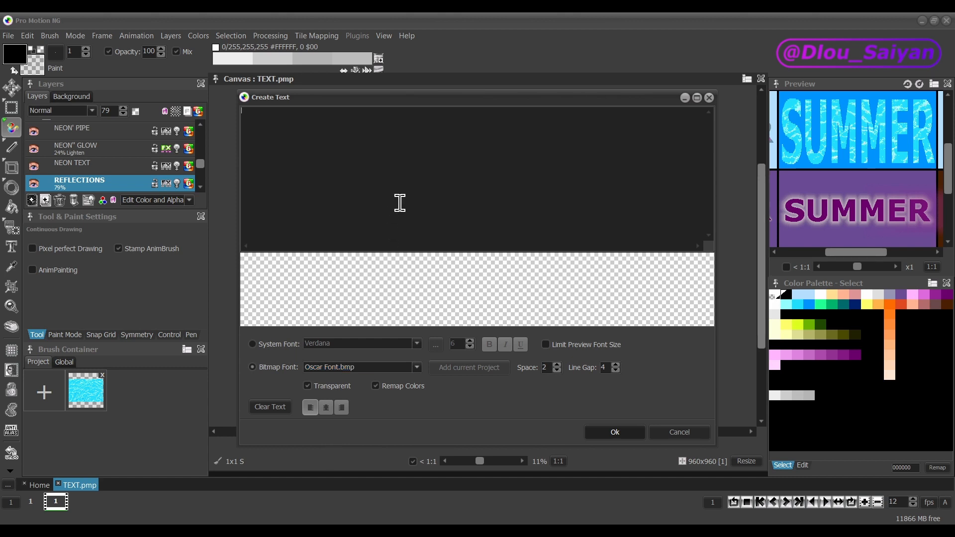
Step: Create the text "7 METERS FROM ME" with increased space width and stamp it on the light-blue panel
text(7 METERS FROM ME)
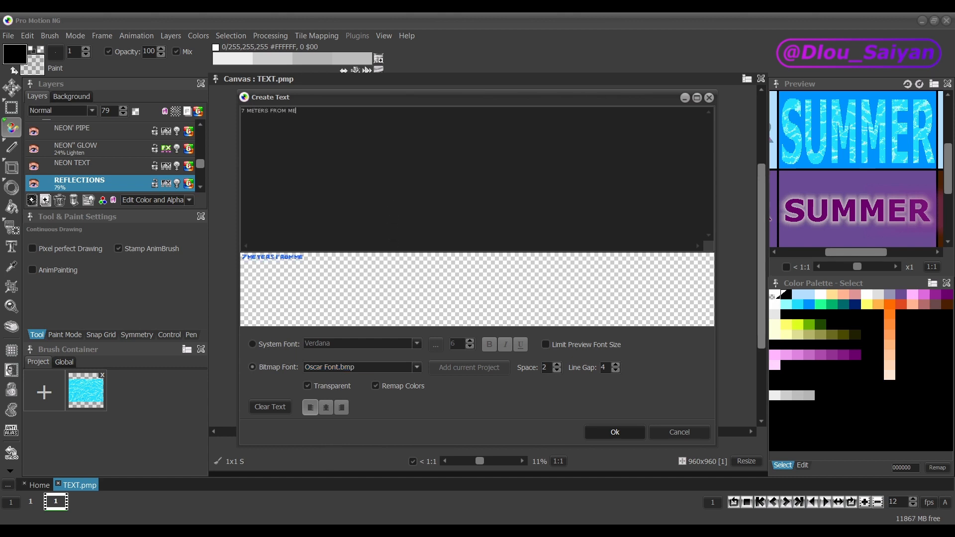
click(556, 365)
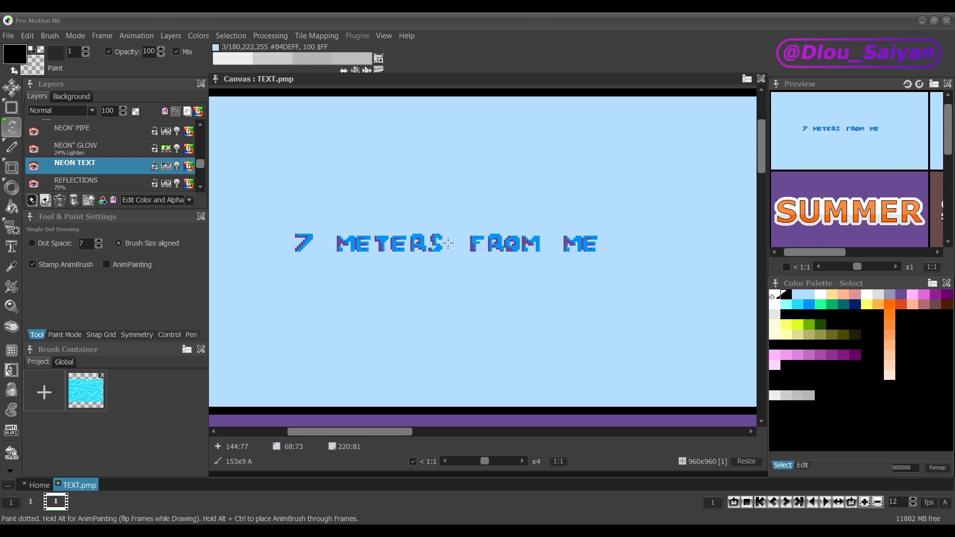
click(444, 306)
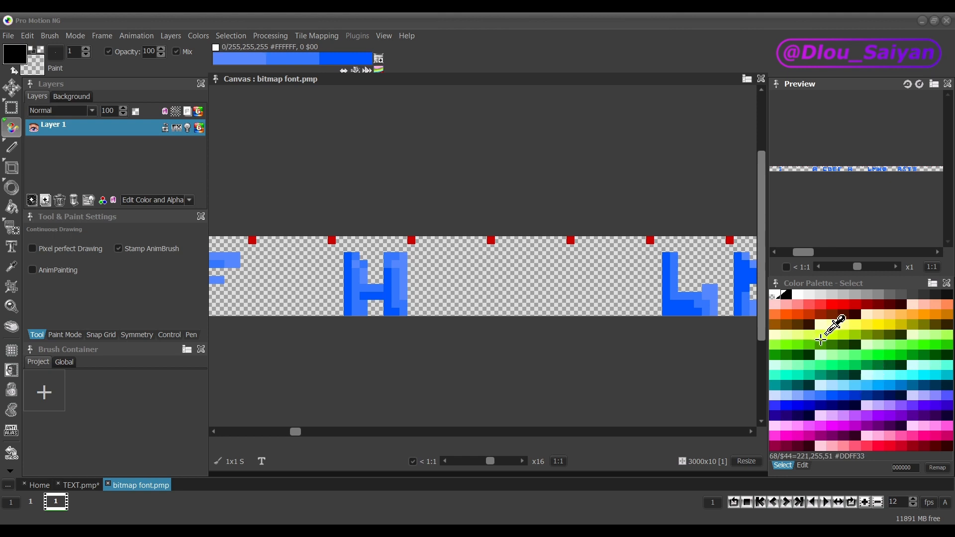
Step: Reduce the colors of all layers to 64 using optimized individual palettes
click(194, 37)
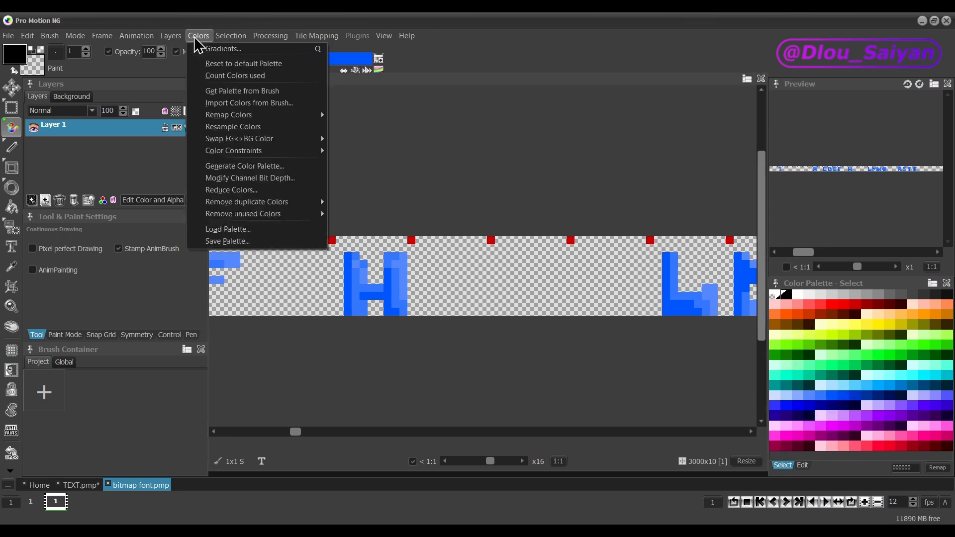
click(232, 191)
click(391, 286)
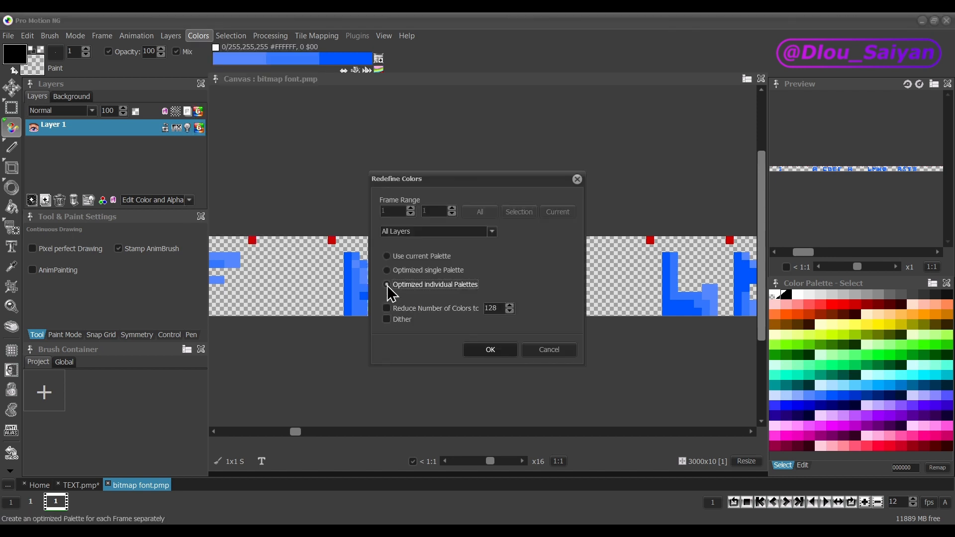
click(387, 309)
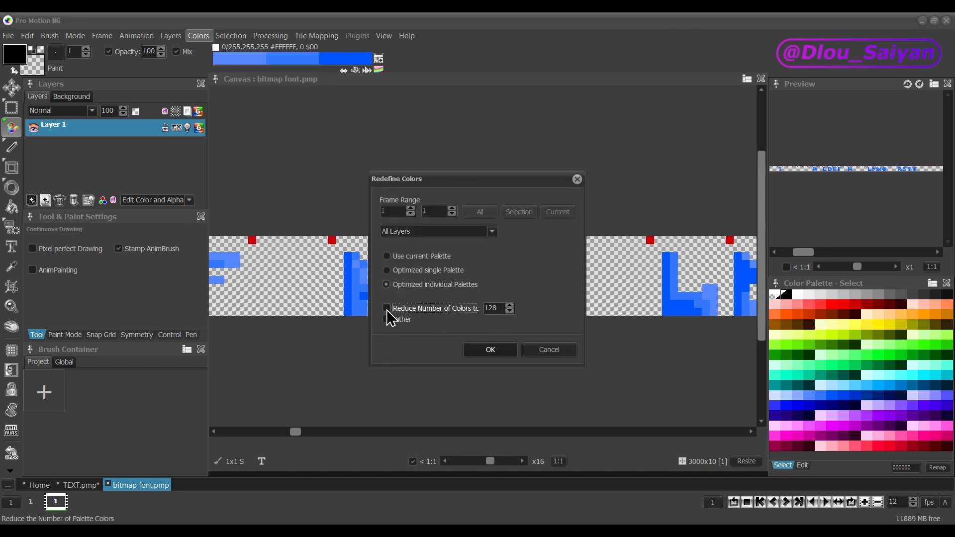
double_click(492, 308)
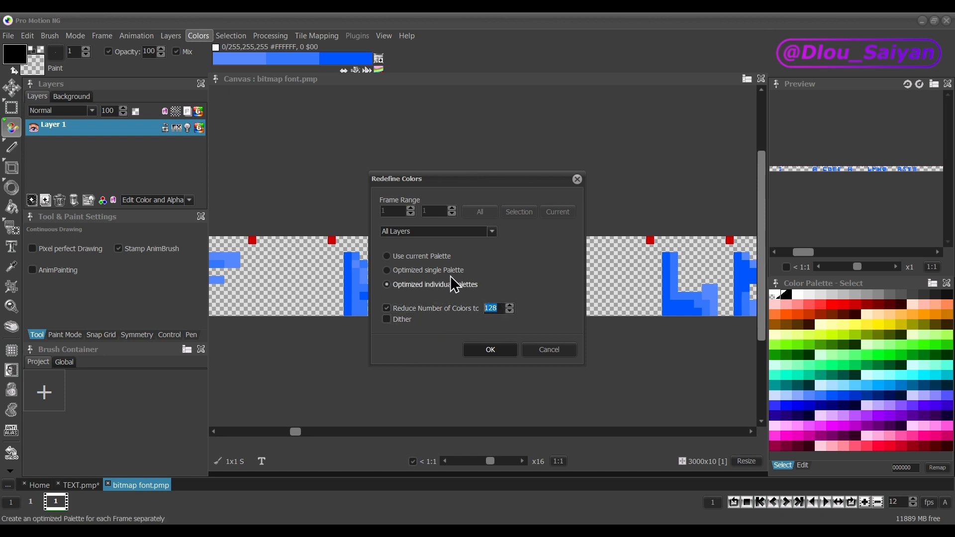
text(64)
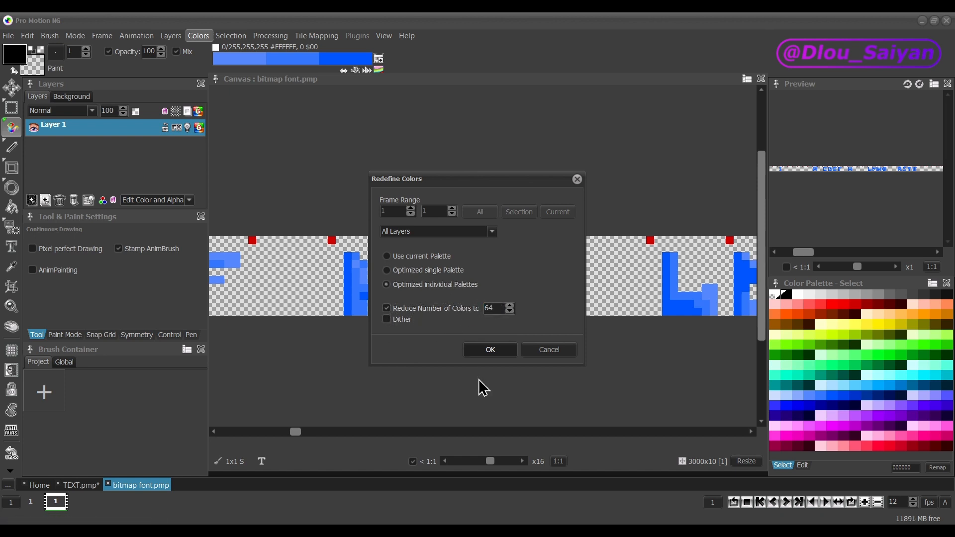
click(499, 351)
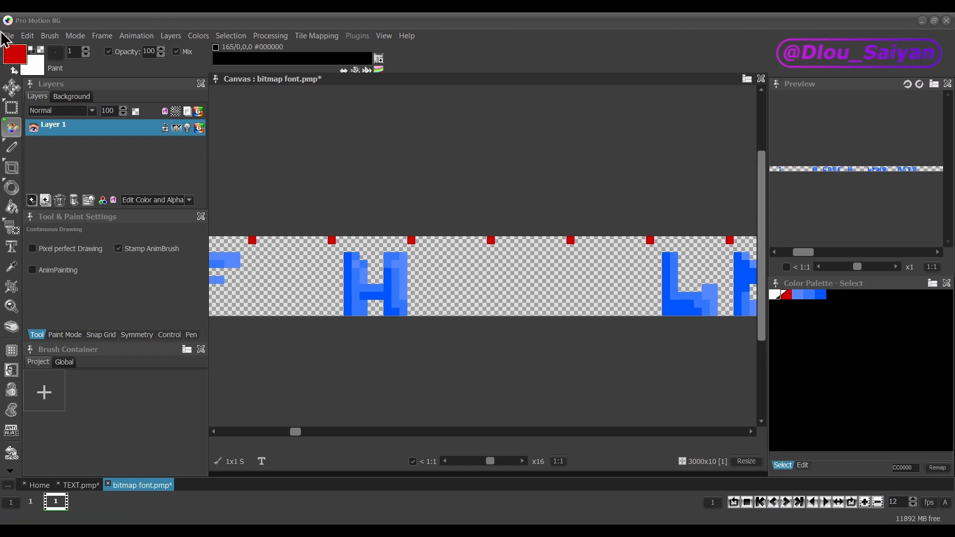
Step: Export the font image as Oscar font BMF in BMF - Bitmap Font Format, accepting separate storage of the alpha transparency
click(8, 36)
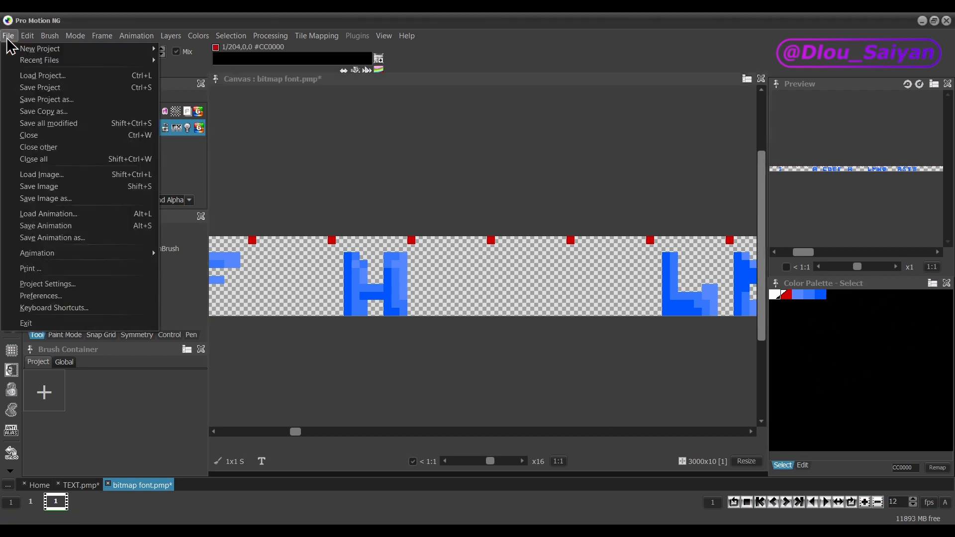
click(35, 198)
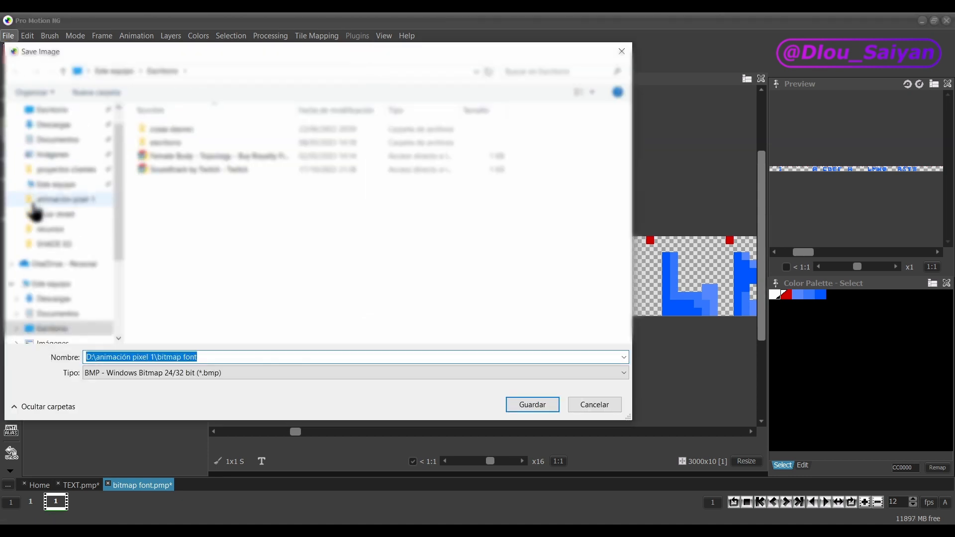
click(223, 373)
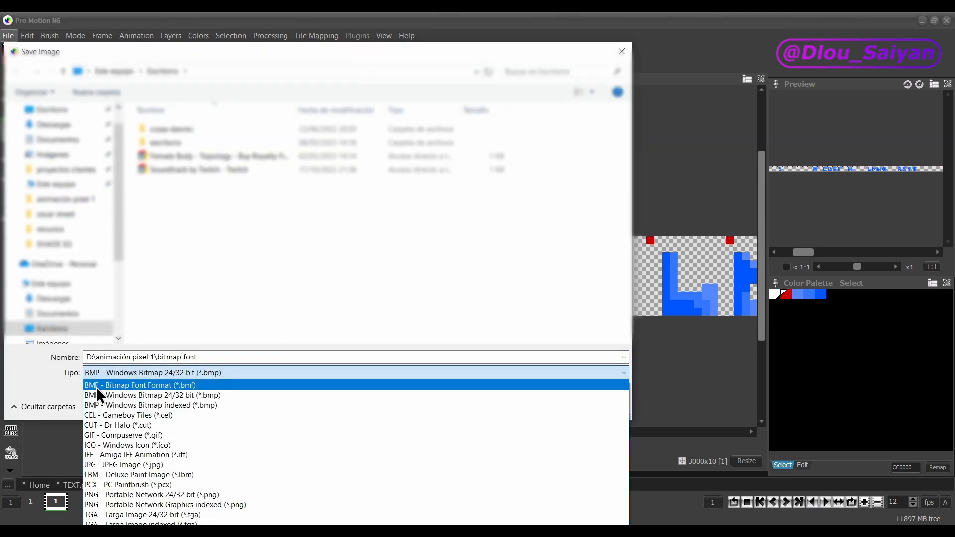
click(111, 386)
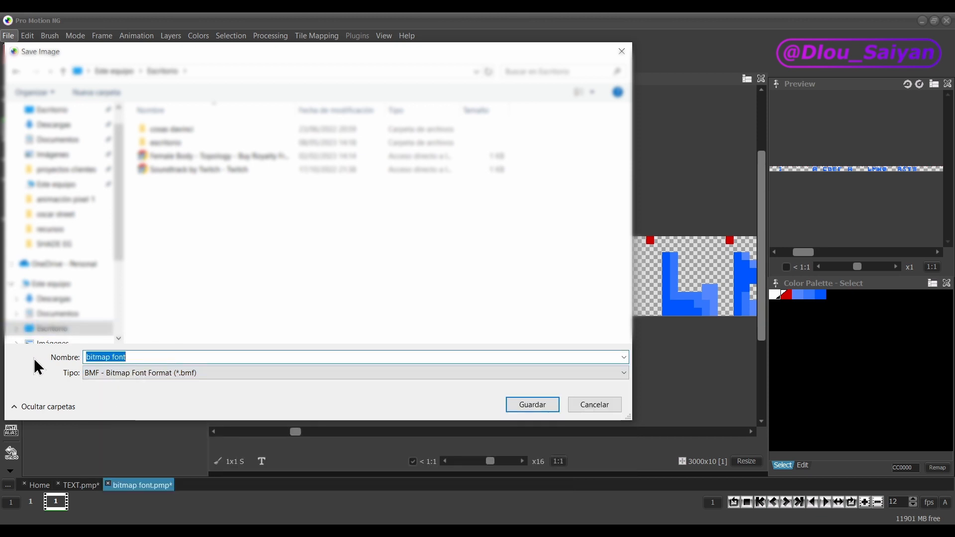
key(BackSpace)
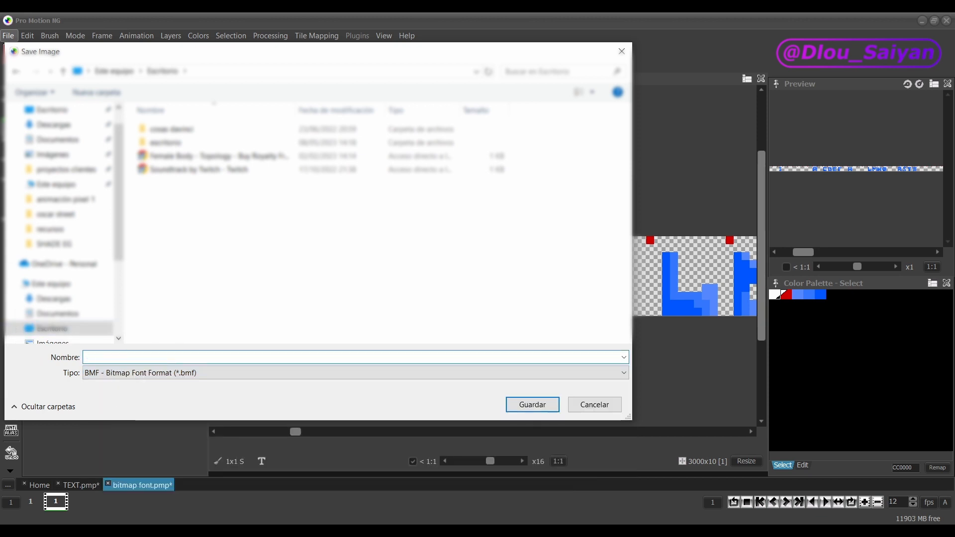
text(Oscar f)
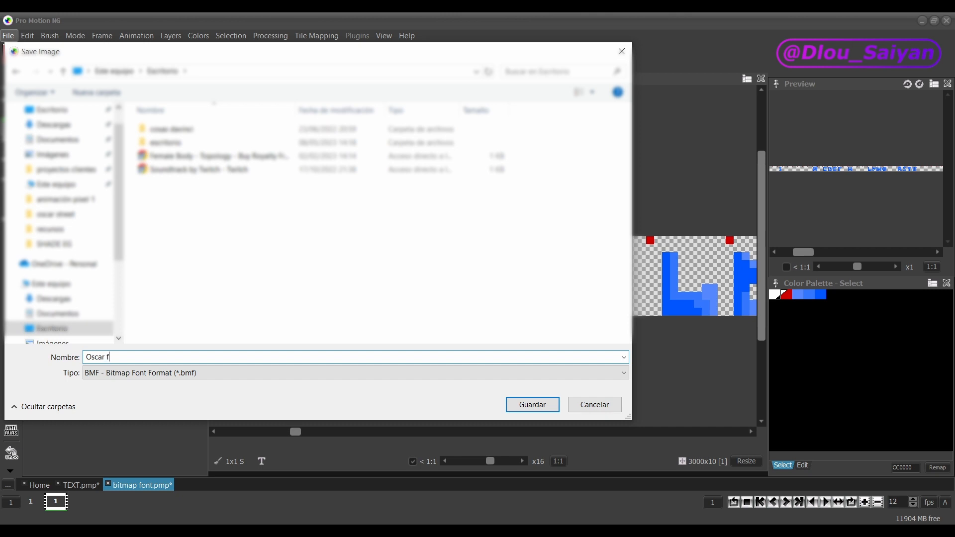
text(ont BMF)
click(532, 406)
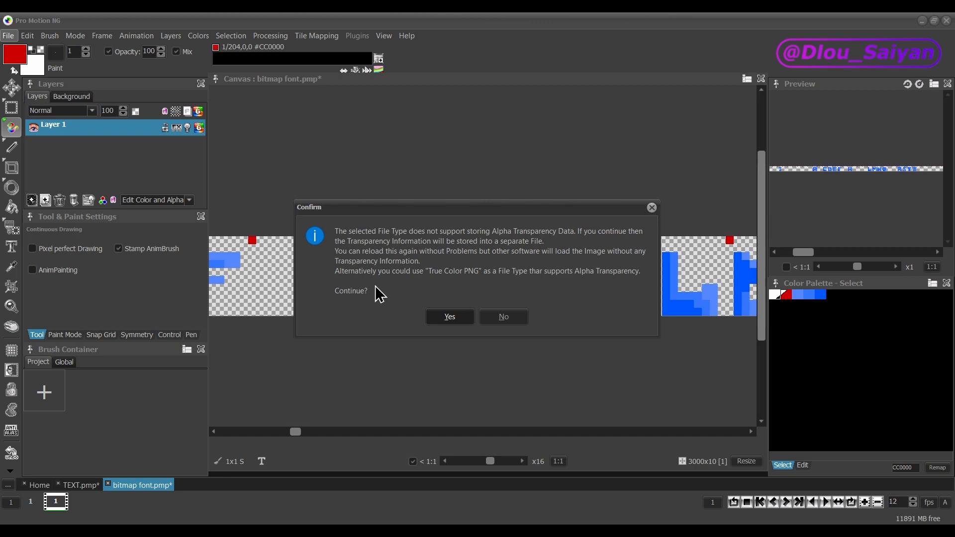
click(449, 318)
click(489, 345)
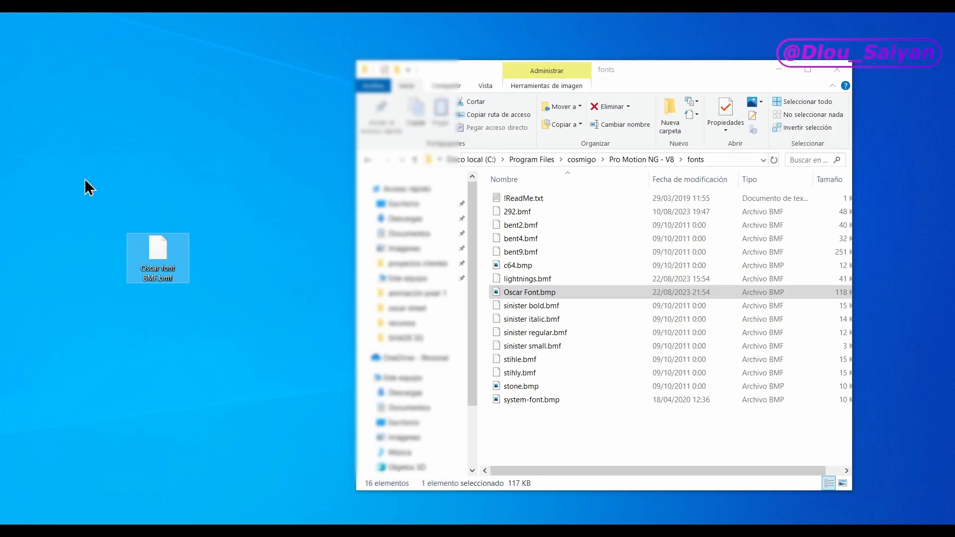
Step: Move Oscar font BMF.bmf from the desktop into the Pro Motion NG - V8 fonts folder with administrator permission
drag(165, 276, 576, 424)
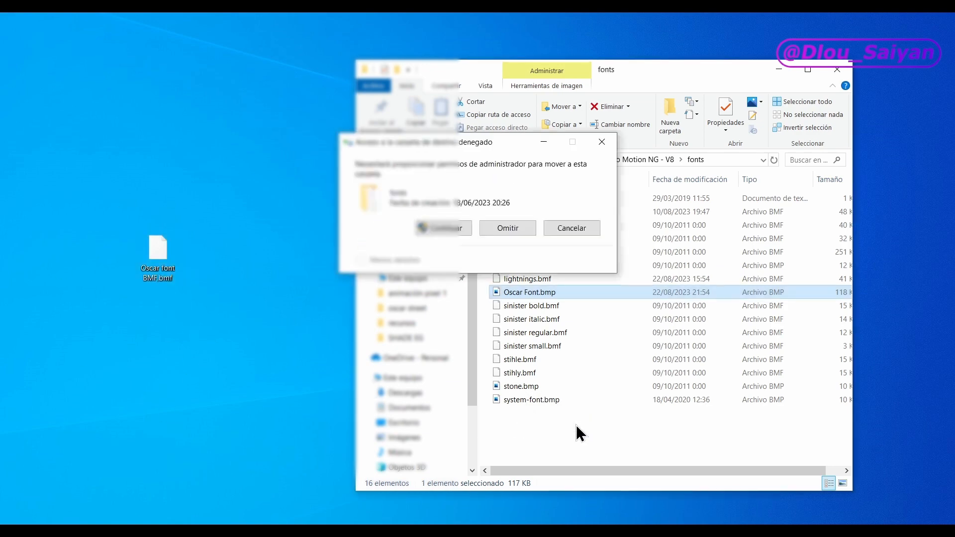
click(442, 229)
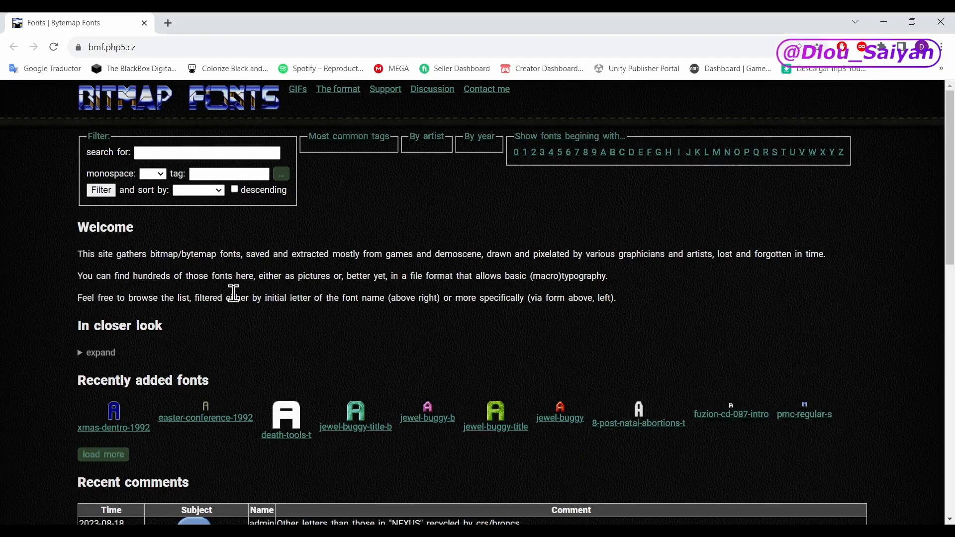
Step: On the Bytemap Fonts website, open the lightnings font and download version 1.2 as lightnings.bmf
scroll(124, 306, down, 5)
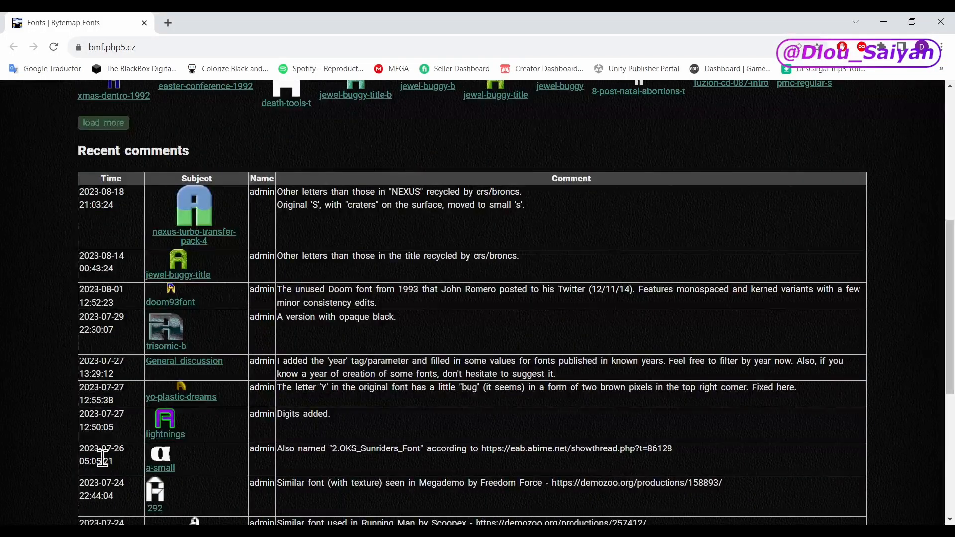
click(161, 441)
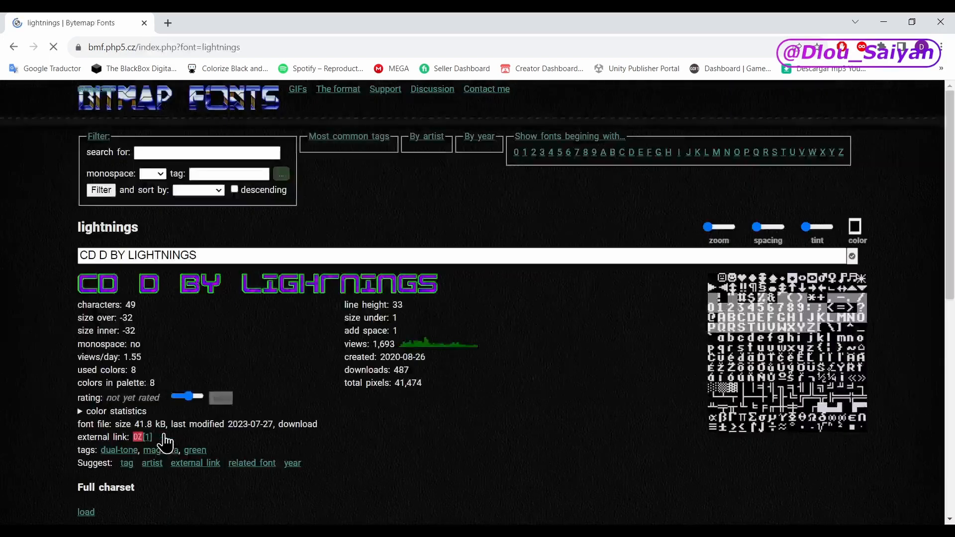
scroll(220, 418, down, 2)
mouse_move(283, 348)
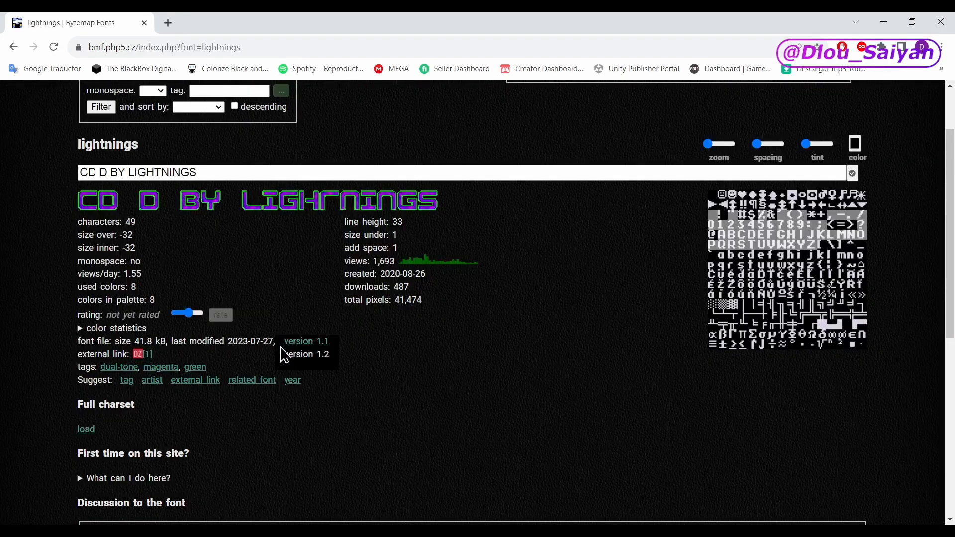
click(307, 354)
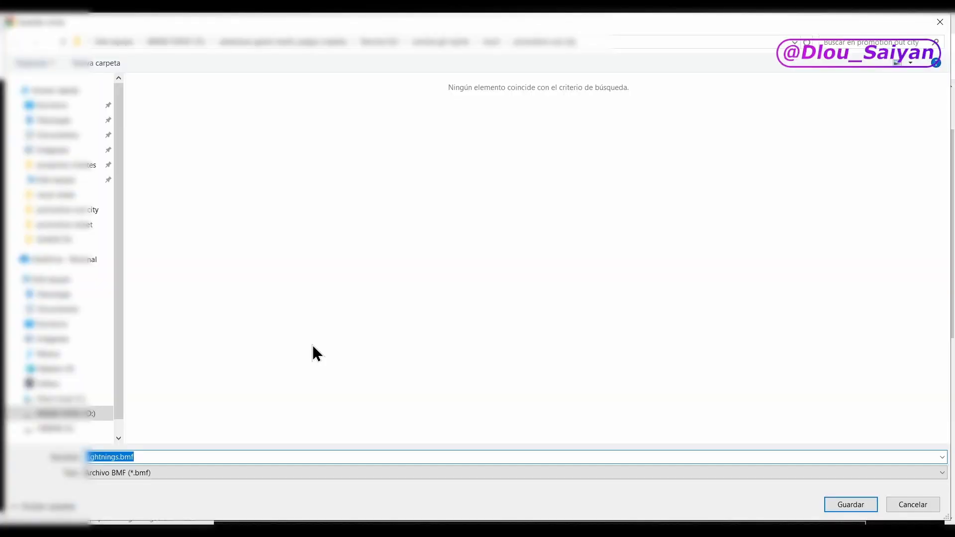
click(74, 324)
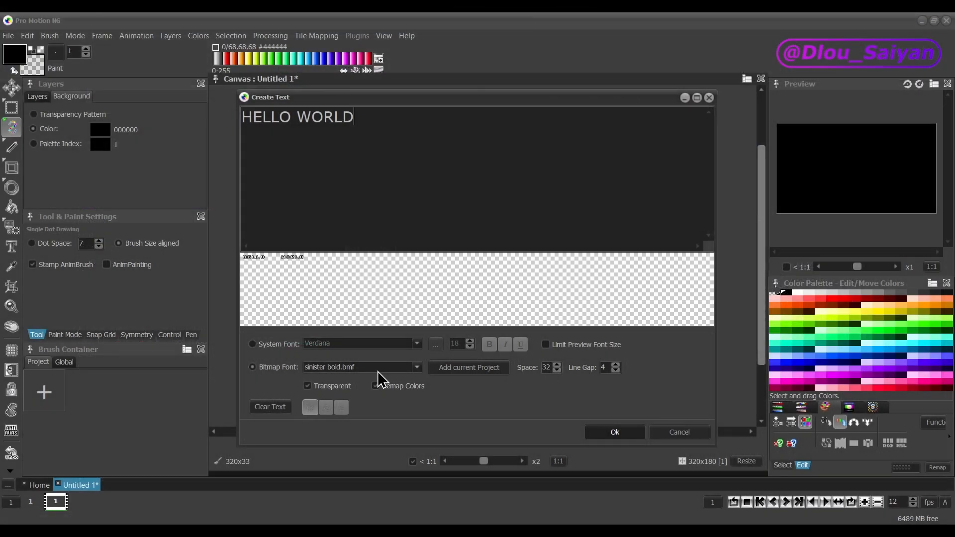
Step: Create the HELLO WORLD text with the lightnings.bmf bitmap font and an increased space width, and stamp it on the canvas
click(422, 372)
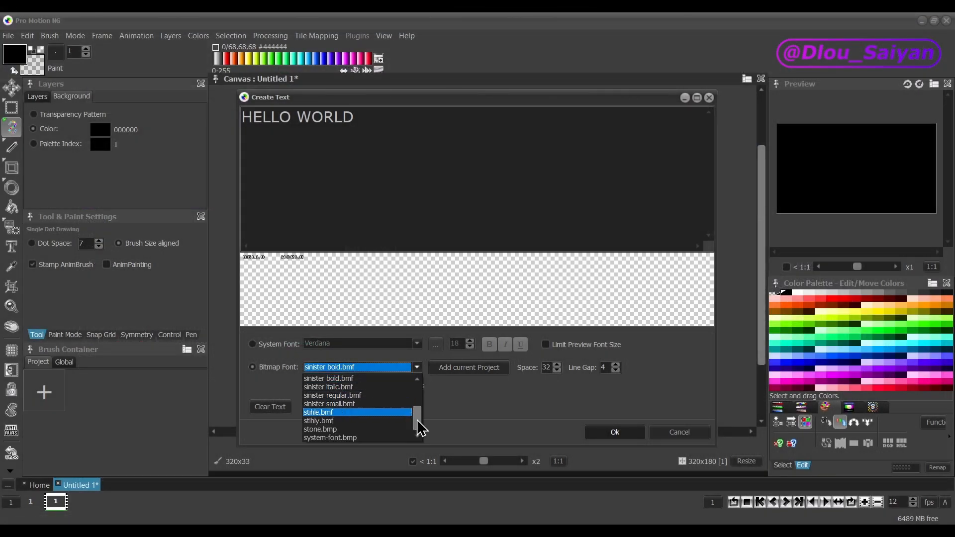
drag(415, 421, 421, 387)
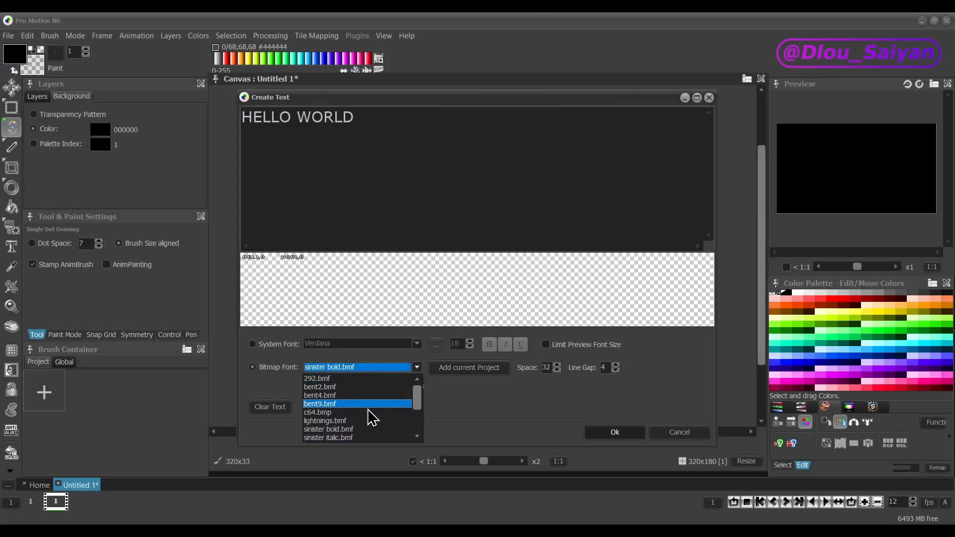
click(340, 421)
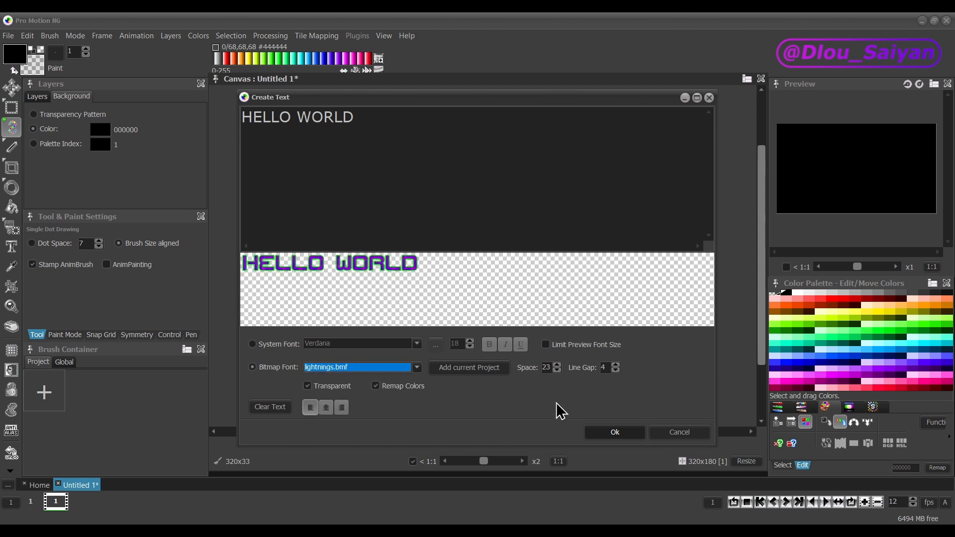
drag(557, 370, 557, 367)
click(616, 435)
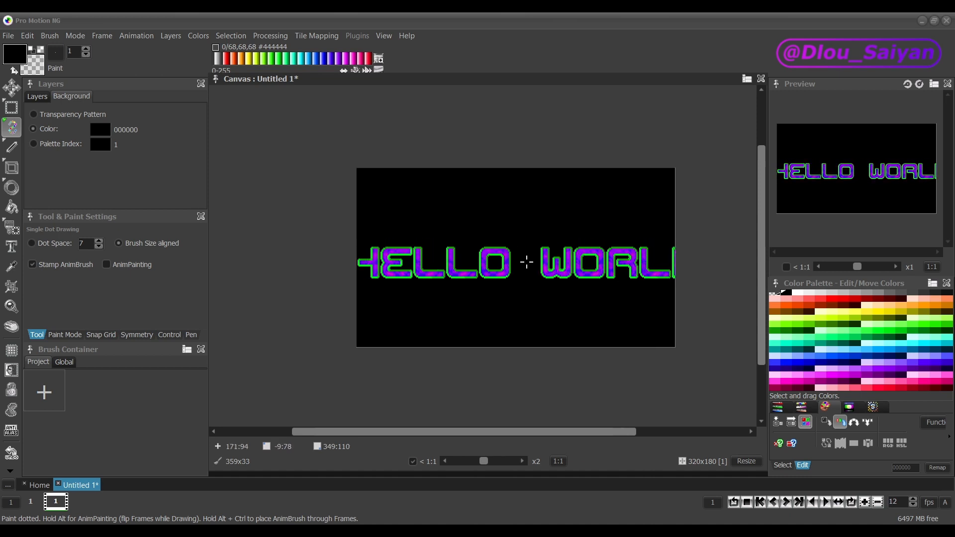
click(521, 228)
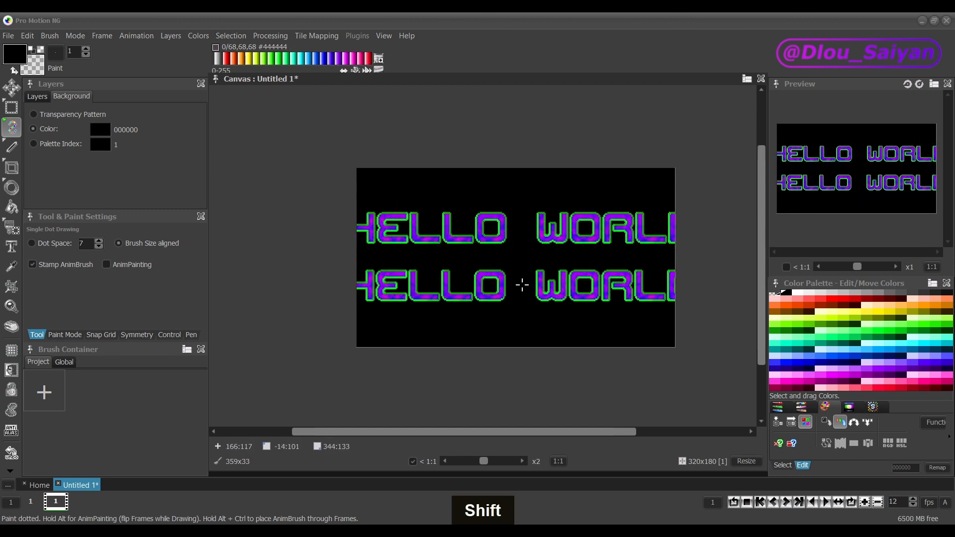
Step: Scale the HELLO WORLD text brush down to 285x26 pixels and stamp it below the full-size text
key(shift+minus)
key(shift+minus)
key(shift+minus)
key(shift+minus)
key(shift+minus)
key(shift+minus)
key(shift+minus)
key(shift+minus)
key(shift+minus)
key(shift+minus)
key(shift+minus)
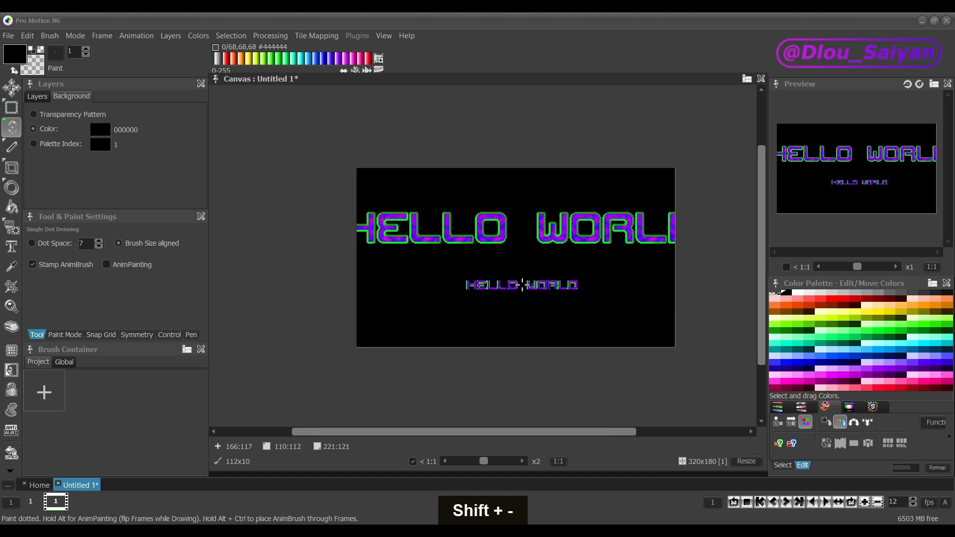
key(shift+plus)
key(shift+plus)
key(shift+plus)
key(shift+plus)
key(shift+plus)
key(shift+plus)
key(shift+plus)
key(shift+plus)
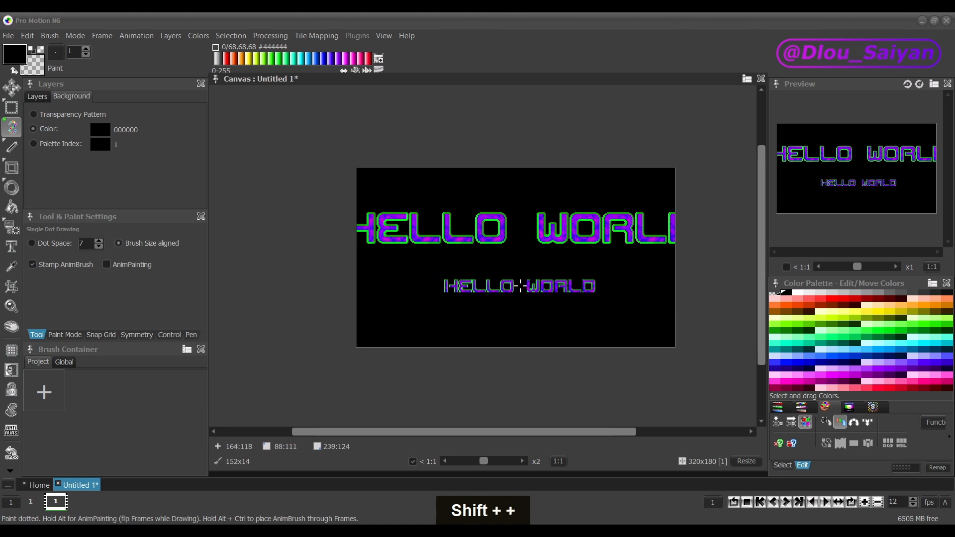
key(shift+plus)
key(shift+plus)
key(shift+plus)
key(shift+plus)
key(shift+plus)
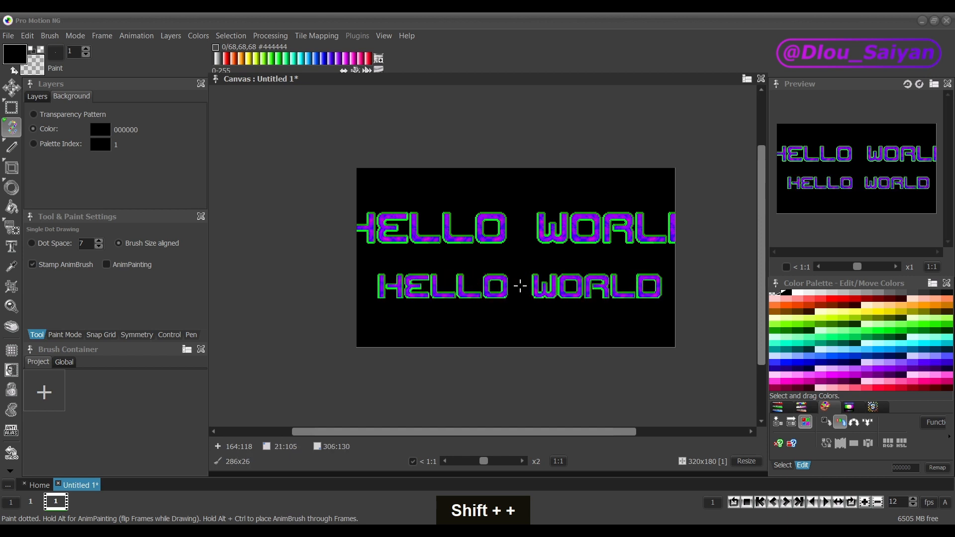
key(shift+minus)
key(shift+minus)
key(shift+minus)
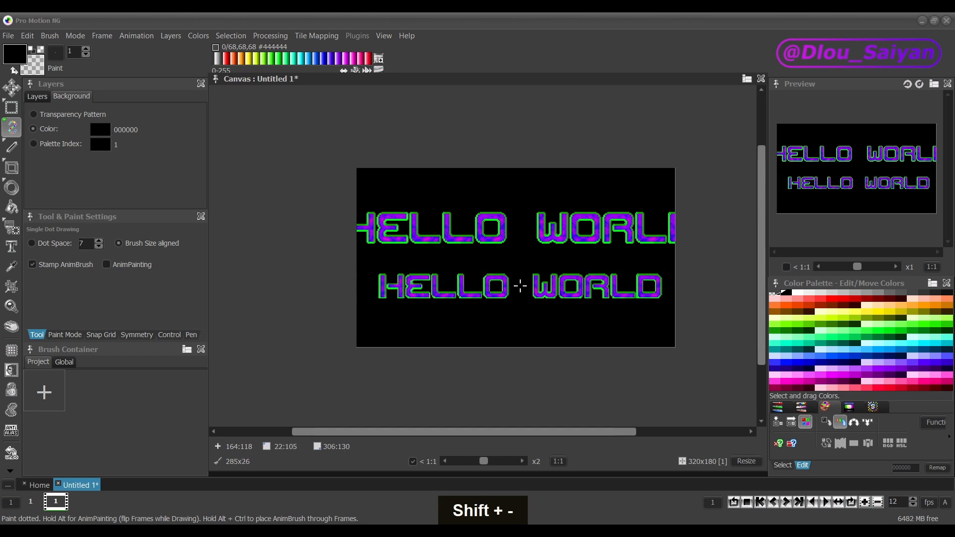
click(519, 285)
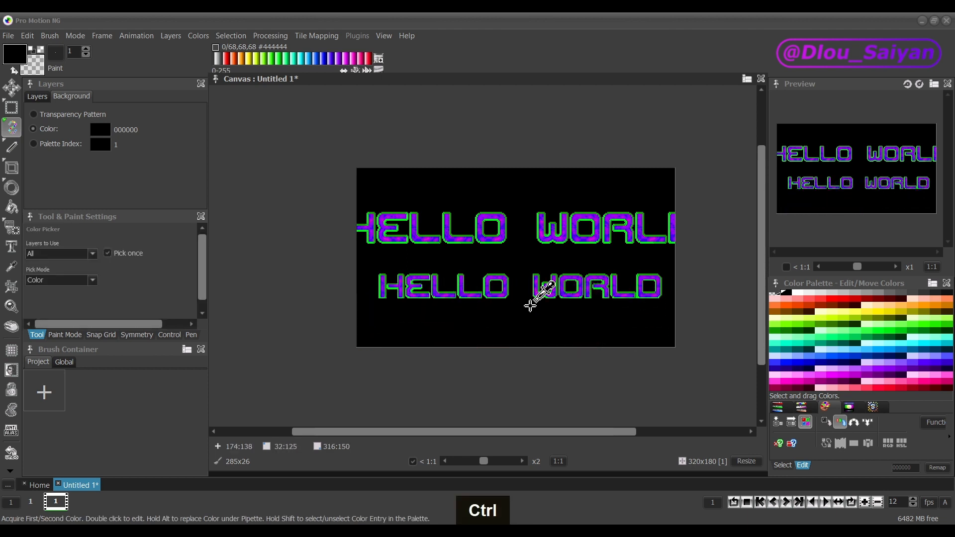
Step: Undo both HELLO WORLD stamps and stamp the resized text in three closely stacked rows
key(ctrl+z)
key(ctrl+z)
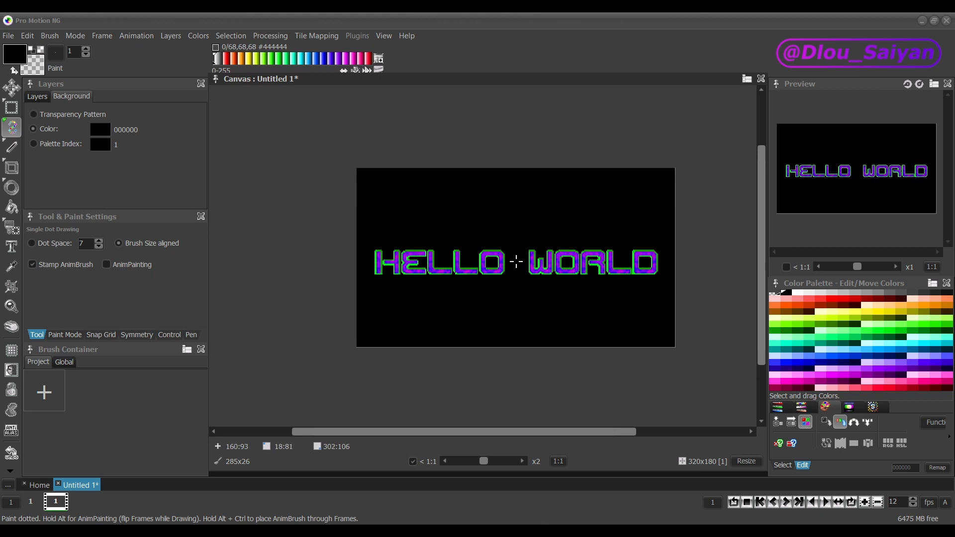
click(516, 262)
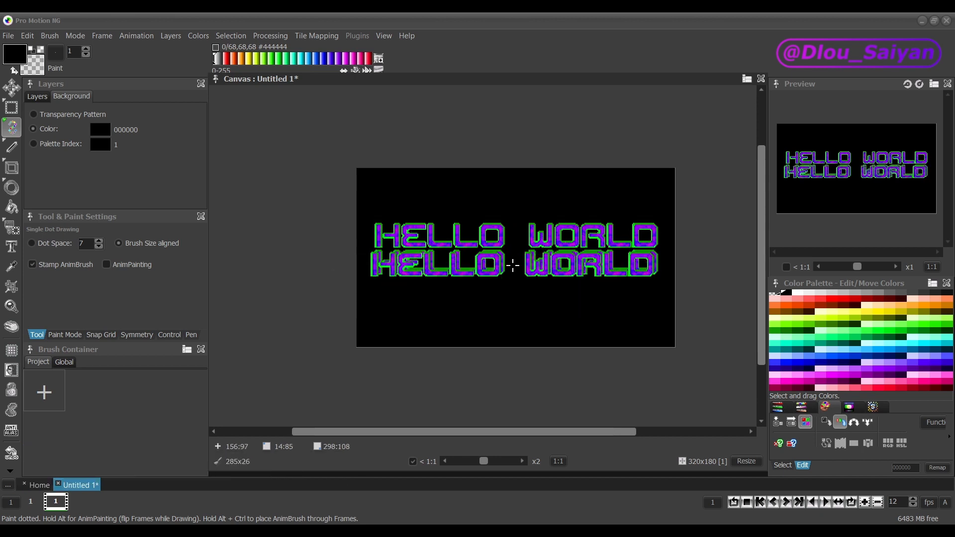
scroll(517, 296, up, 1)
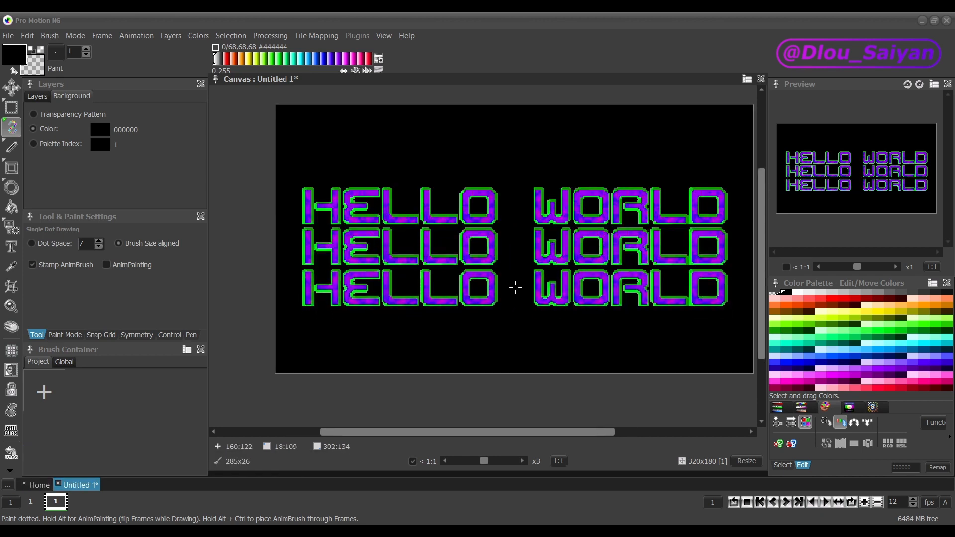